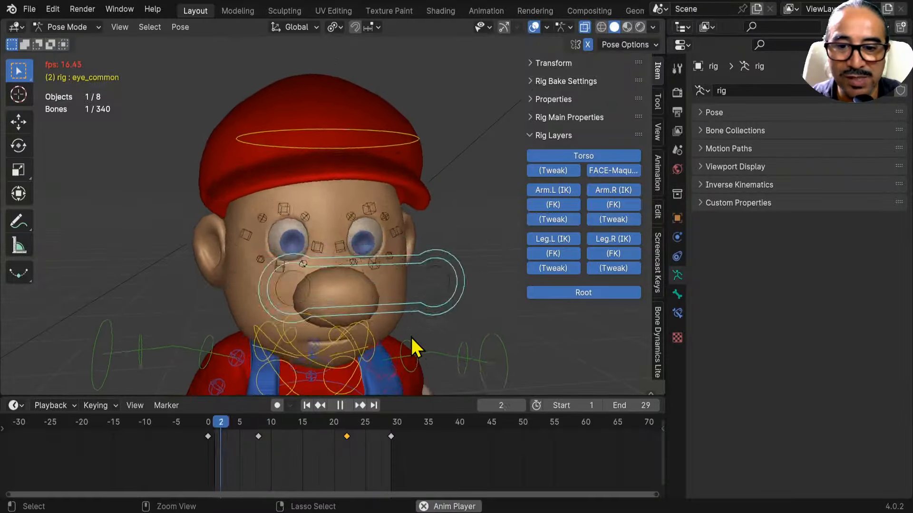
# Step: Examine the character's eye animation during playback and the full body from the side, and stop the playback
pyautogui.keyDown('ctrl'); pyautogui.scroll(-5, 412, 335); pyautogui.keyUp('ctrl')
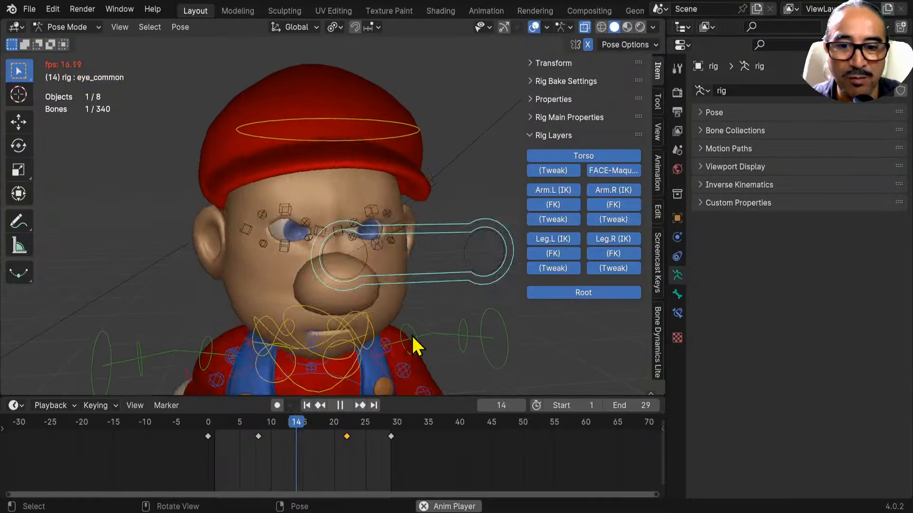
pyautogui.moveTo(412, 334); pyautogui.dragTo(373, 320, button='middle')
pyautogui.keyDown('shift'); pyautogui.moveTo(373, 320); pyautogui.dragTo(427, 270, button='middle'); pyautogui.keyUp('shift')
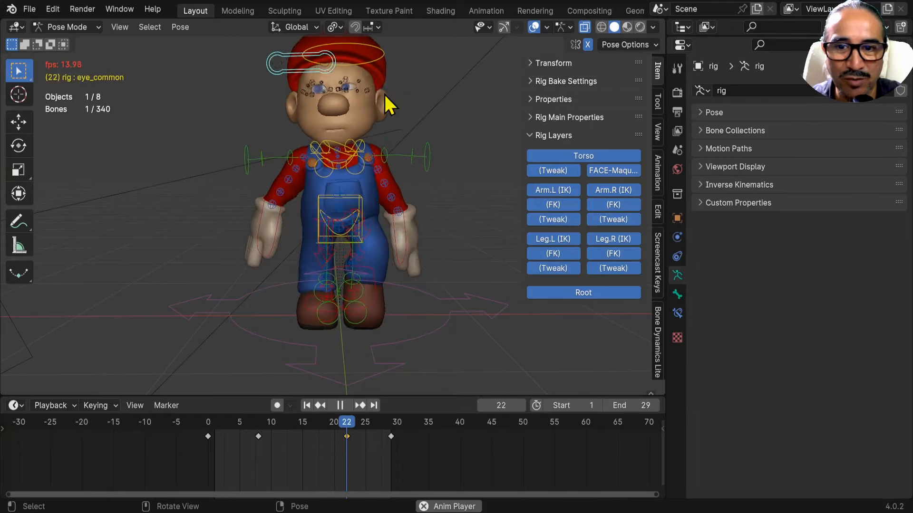
pyautogui.moveTo(360, 184); pyautogui.dragTo(392, 235, button='middle')
pyautogui.scroll(1, 357, 176)
pyautogui.press('space')
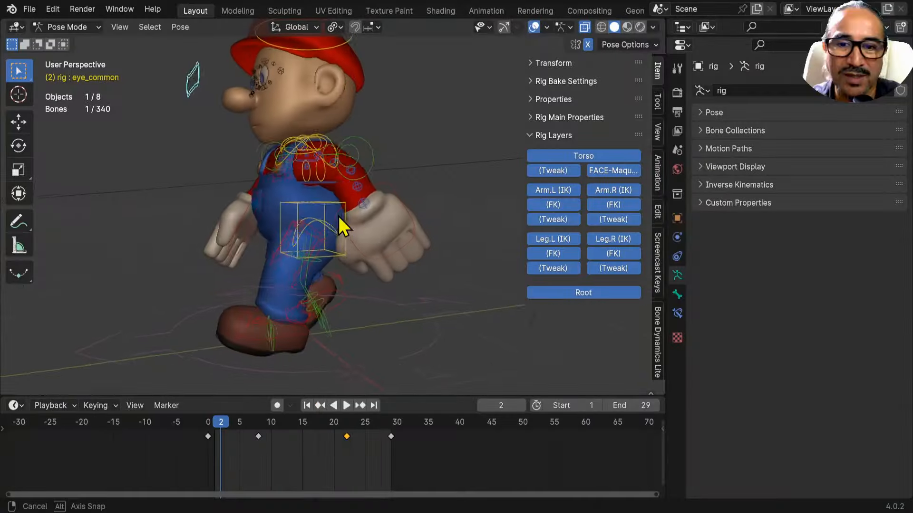
pyautogui.moveTo(342, 224); pyautogui.dragTo(373, 228, button='middle')
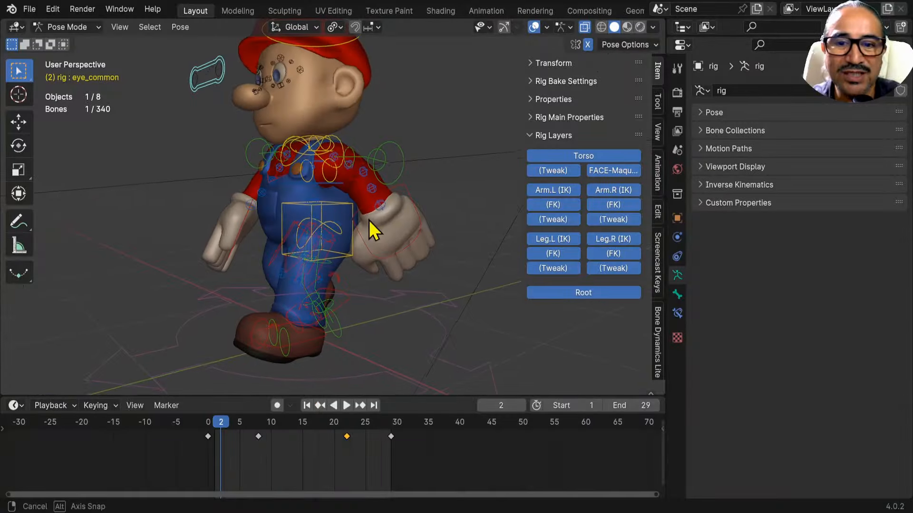
# Step: Enlarge the outliner, select the metarig and isolate it in local view
pyautogui.moveTo(732, 38); pyautogui.dragTo(754, 258)
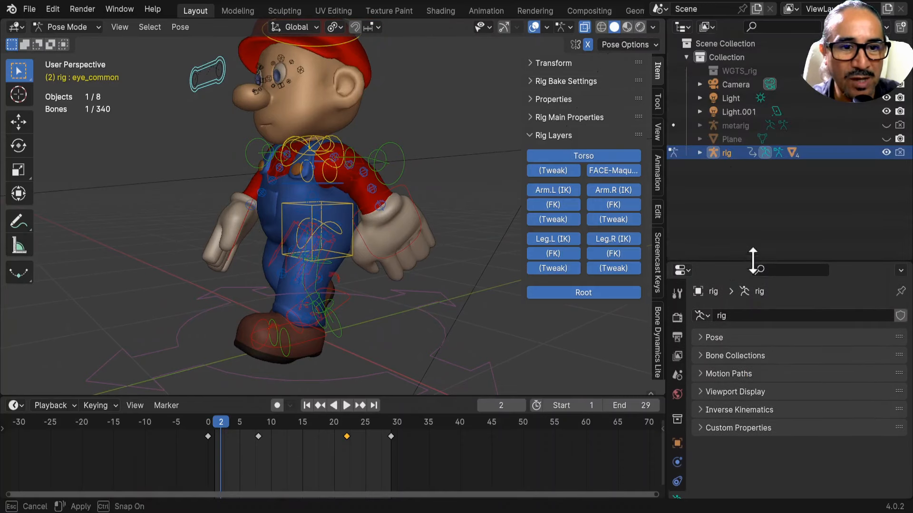
pyautogui.click(741, 126)
pyautogui.press('KP_Divide')
pyautogui.press('space')
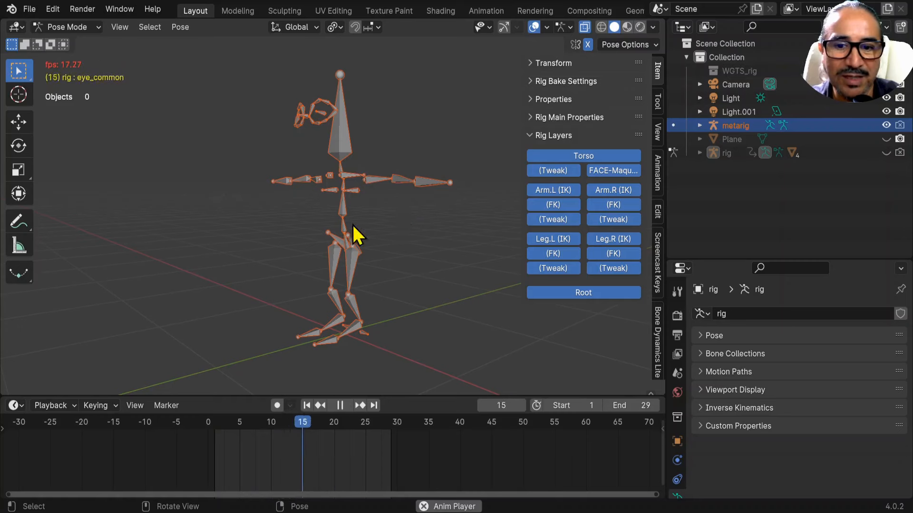
pyautogui.press('space')
pyautogui.moveTo(358, 238); pyautogui.dragTo(322, 175, button='middle')
pyautogui.scroll(3, 425, 203)
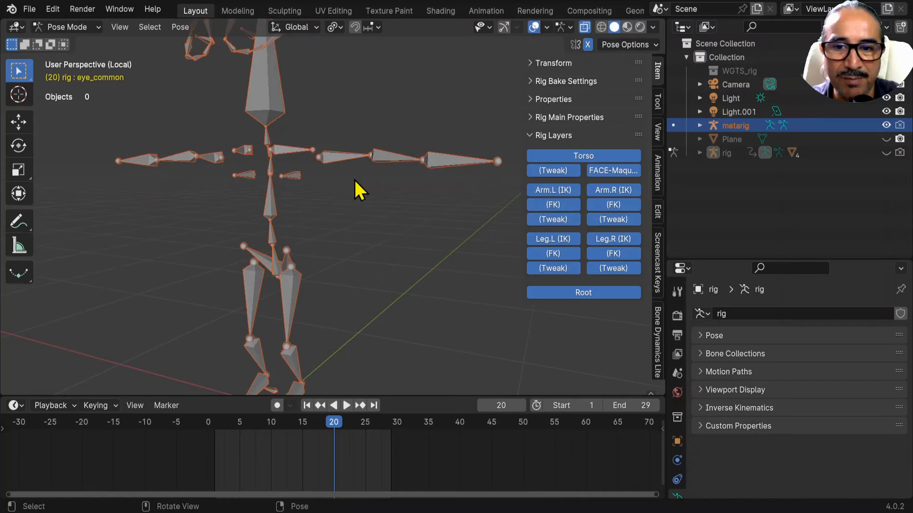
# Step: Enter Edit Mode on the metarig and select the upper arm, forearm and hand bones of the left arm
pyautogui.press('Tab')
pyautogui.moveTo(323, 116); pyautogui.dragTo(468, 223)
pyautogui.keyDown('shift'); pyautogui.moveTo(469, 223); pyautogui.dragTo(404, 224, button='middle'); pyautogui.keyUp('shift')
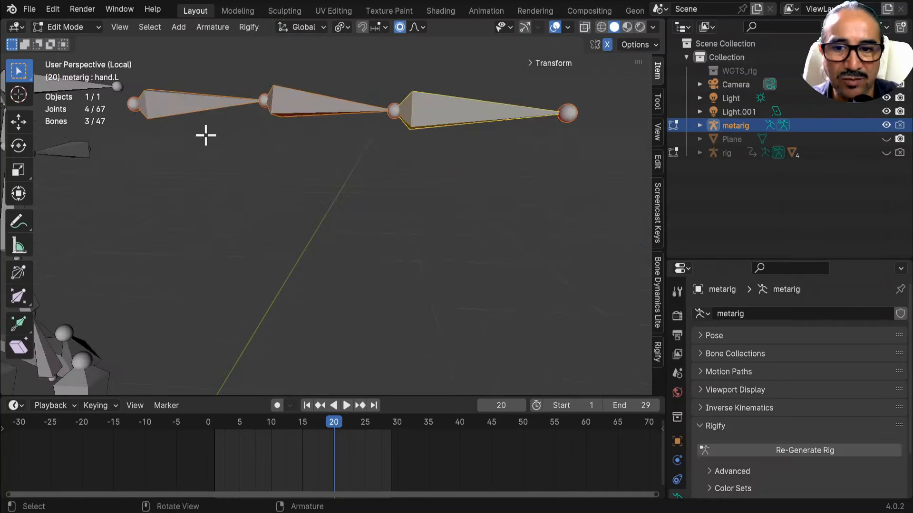
# Step: Examine the gap between the left shoulder and the selected arm chain up close and in front view
pyautogui.keyDown('shift'); pyautogui.moveTo(206, 135); pyautogui.dragTo(370, 198, button='middle'); pyautogui.keyUp('shift')
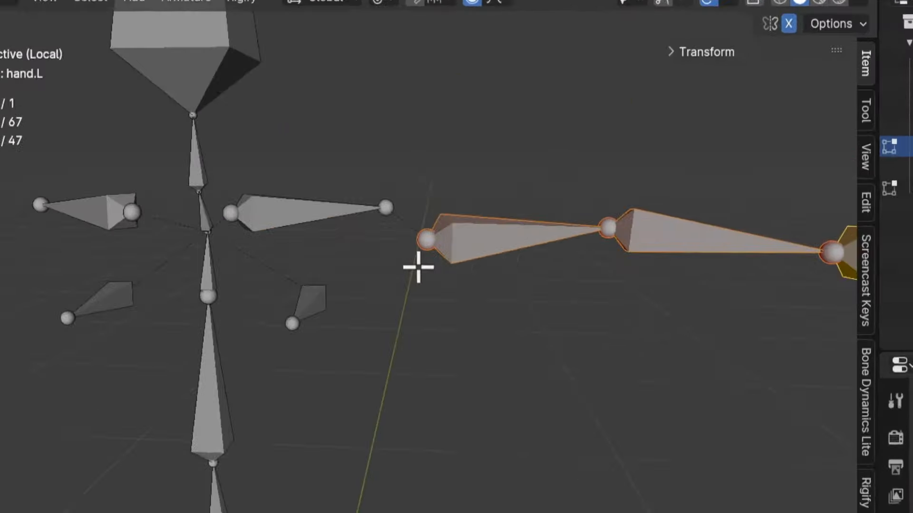
pyautogui.scroll(4, 365, 203)
pyautogui.press('g')
pyautogui.rightClick(538, 274)
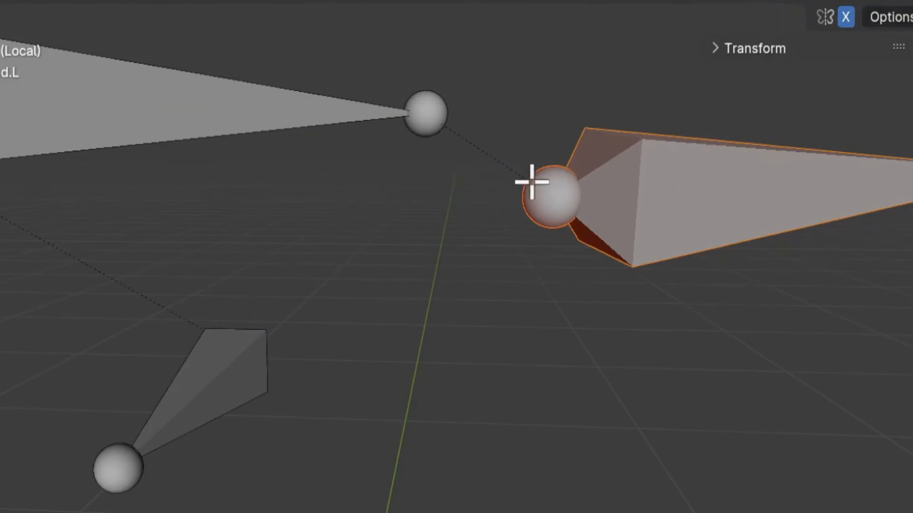
pyautogui.scroll(-4, 519, 188)
pyautogui.scroll(-5, 517, 192)
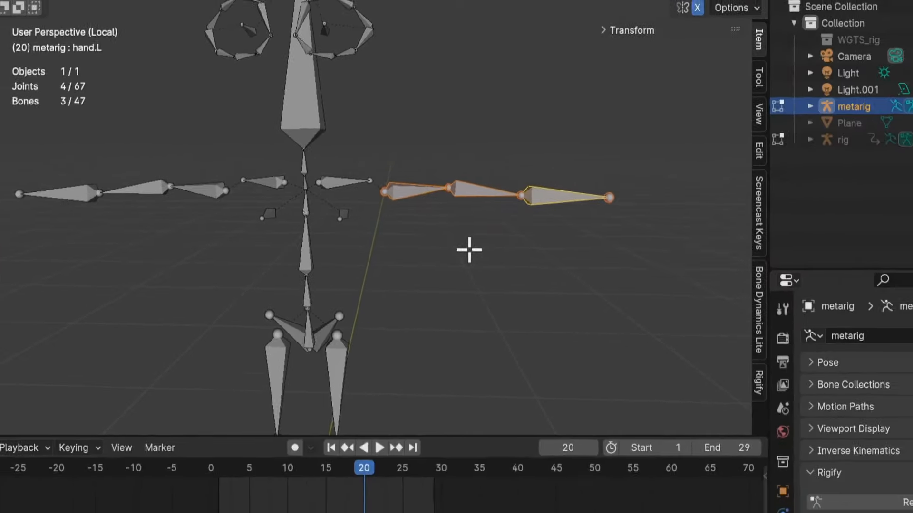
pyautogui.press('KP_1')
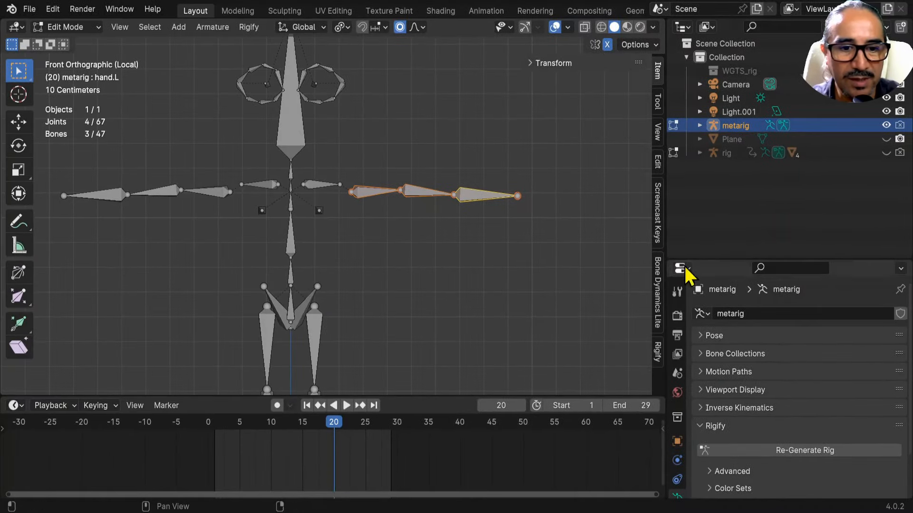
# Step: Enlarge the Properties editor in height and width so the metarig's armature settings have more room
pyautogui.moveTo(703, 260); pyautogui.dragTo(679, 55)
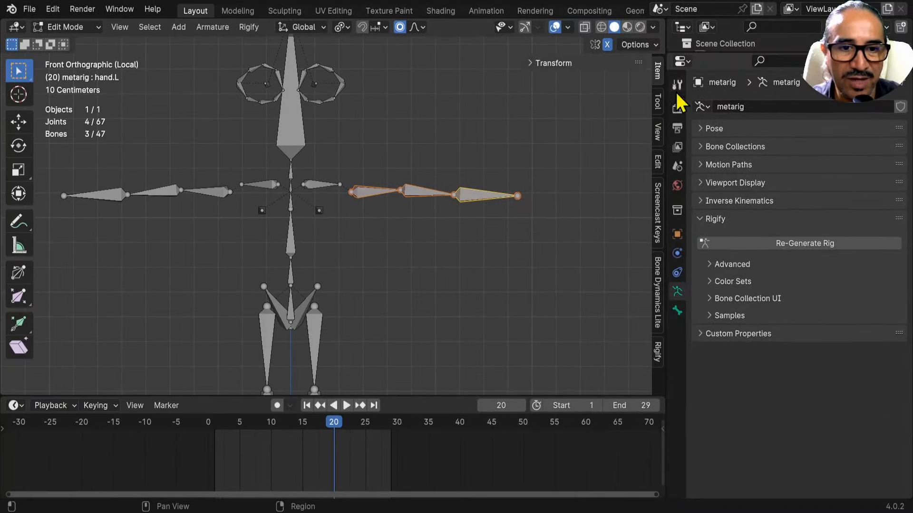
pyautogui.moveTo(665, 89); pyautogui.dragTo(546, 88)
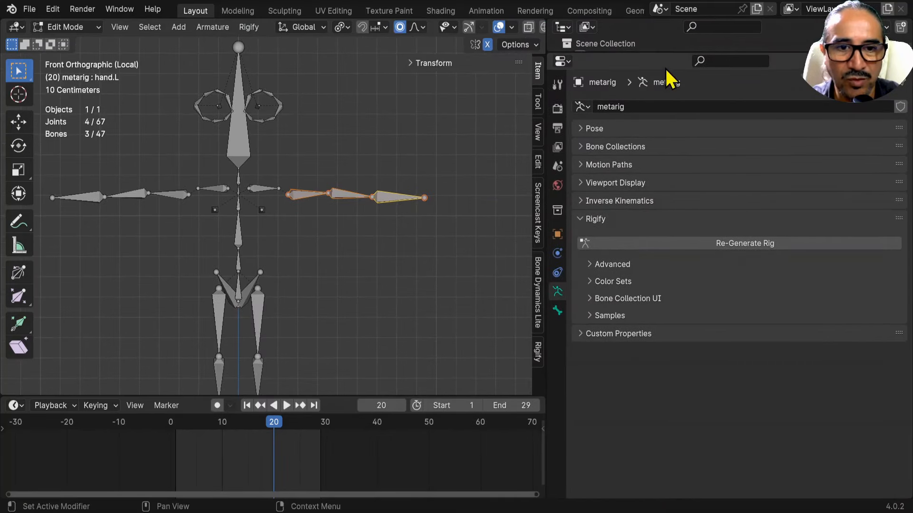
pyautogui.moveTo(664, 56); pyautogui.dragTo(663, 40)
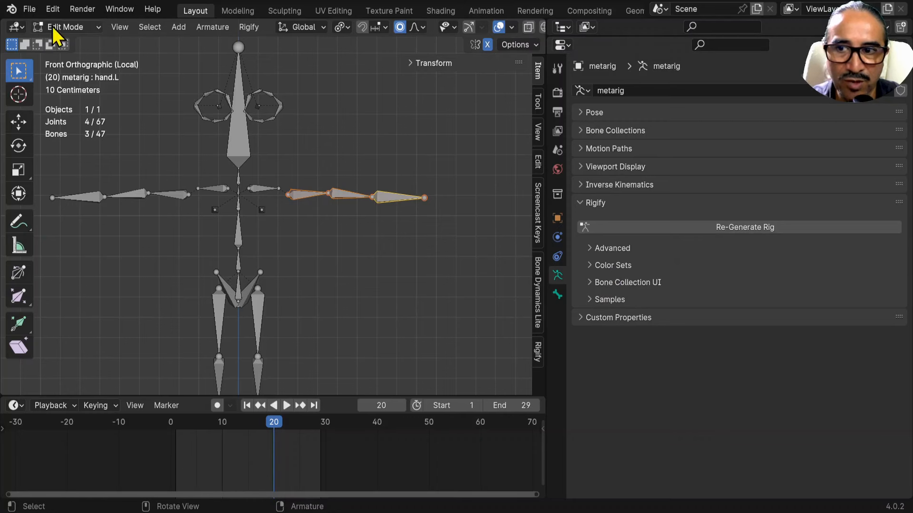
# Step: Expand the Rigify Samples list, lengthen it to show more entries, and scale up and widen the Properties editor
pyautogui.click(591, 300)
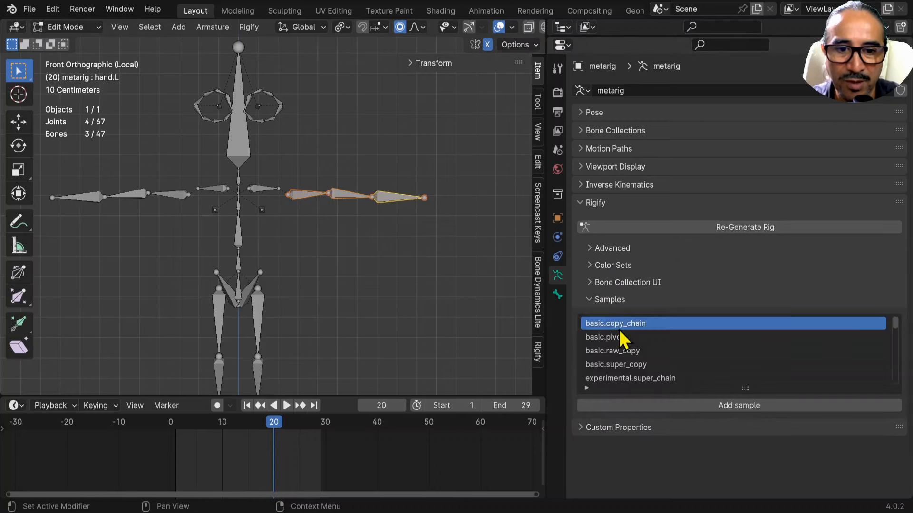
pyautogui.moveTo(746, 389); pyautogui.dragTo(746, 445)
pyautogui.keyDown('ctrl'); pyautogui.moveTo(715, 390); pyautogui.dragTo(820, 309, button='middle'); pyautogui.keyUp('ctrl')
pyautogui.click(539, 275)
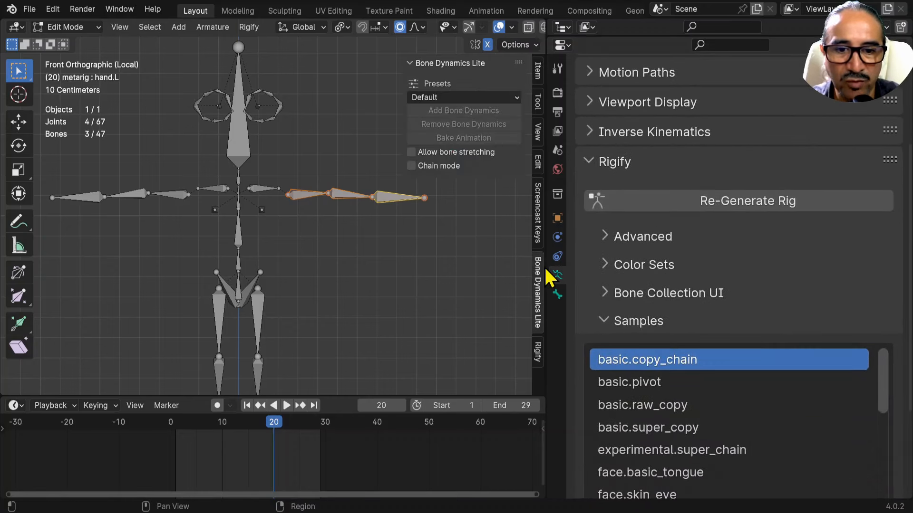
pyautogui.moveTo(546, 261); pyautogui.dragTo(479, 260)
# Step: Browse the Rigify rig samples, highlighting limbs.simple_tentacle, basic.pivot and basic.raw_copy in turn
pyautogui.scroll(-8, 891, 257)
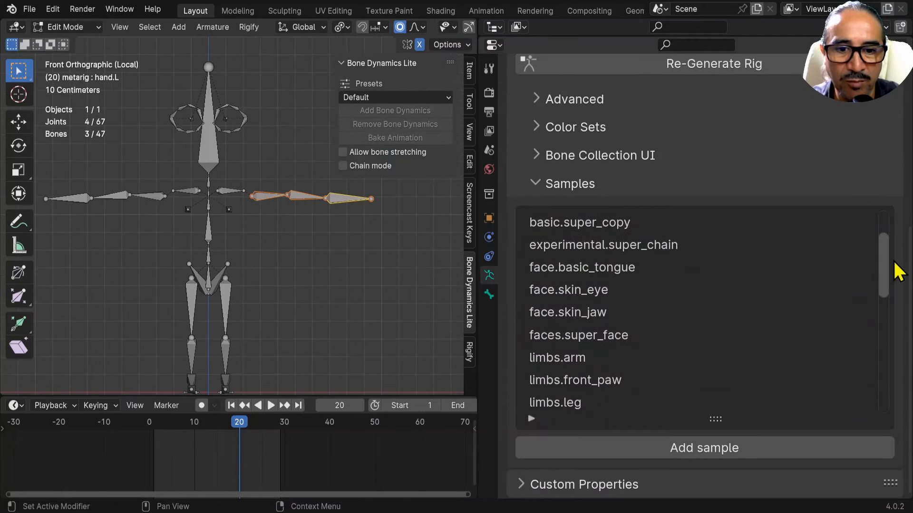
pyautogui.scroll(-8, 896, 267)
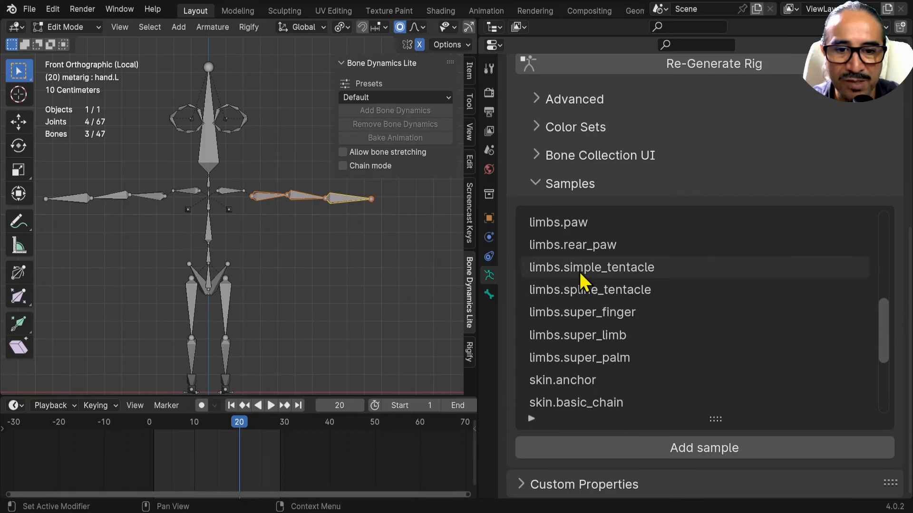
pyautogui.click(580, 270)
pyautogui.scroll(-3, 239, 207)
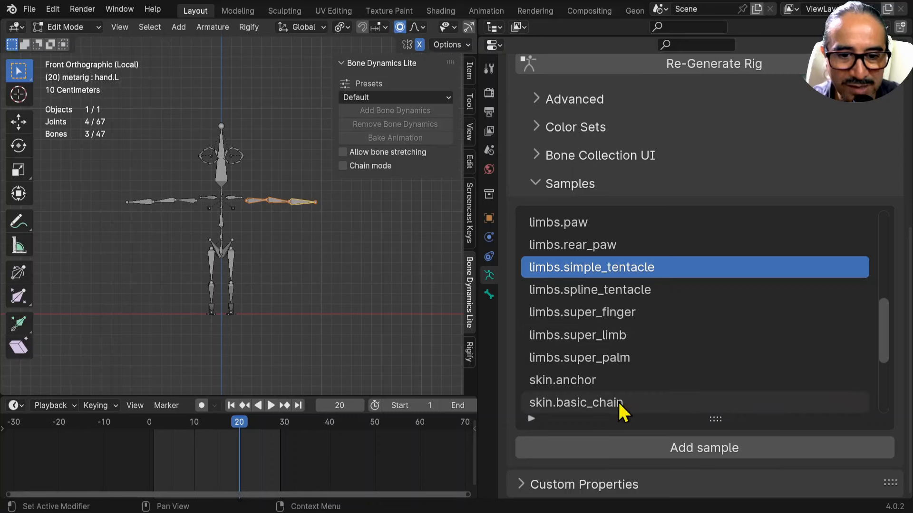
pyautogui.scroll(5, 656, 391)
pyautogui.scroll(2, 275, 232)
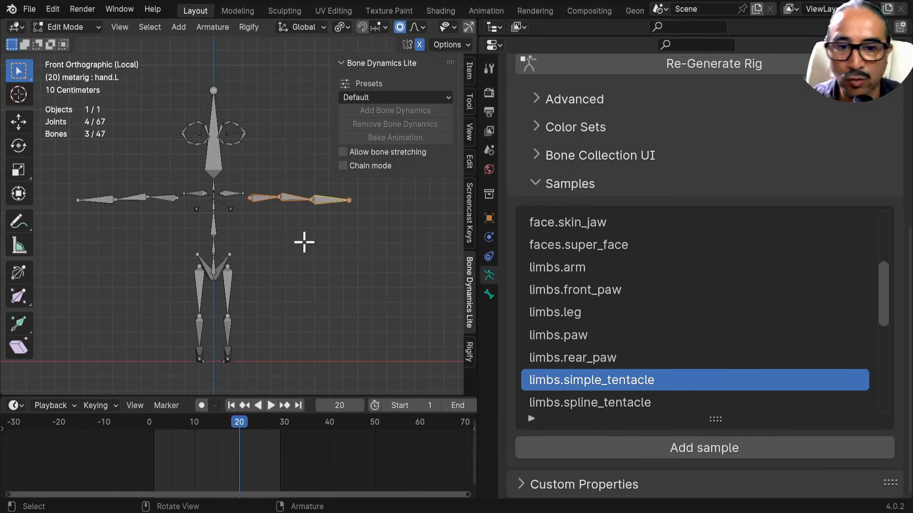
pyautogui.scroll(6, 615, 314)
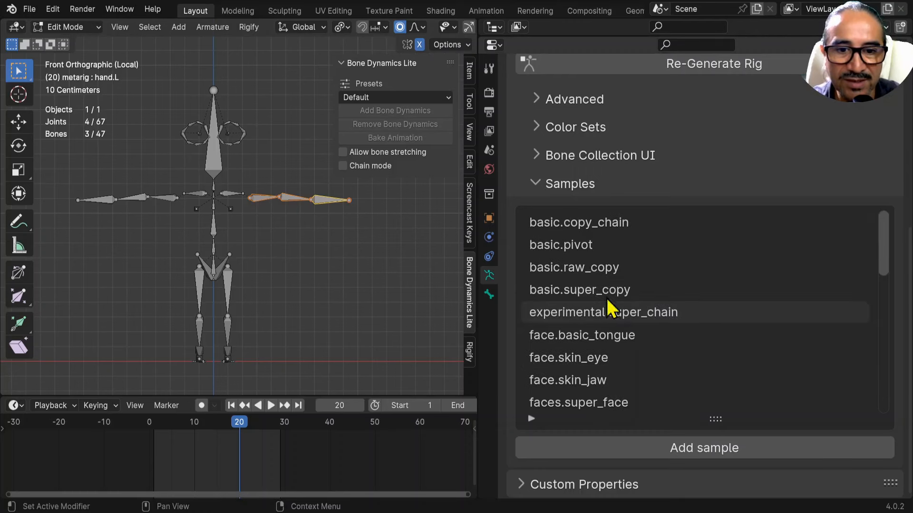
pyautogui.click(568, 247)
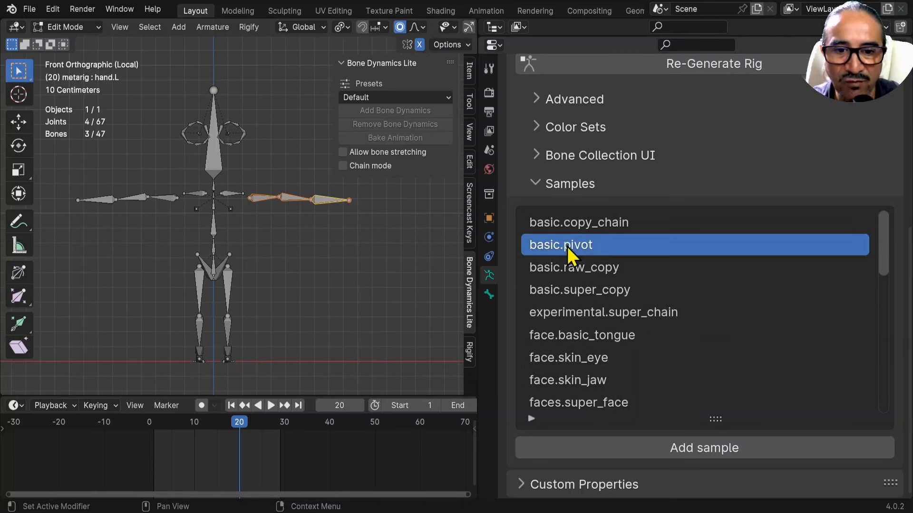
pyautogui.click(579, 270)
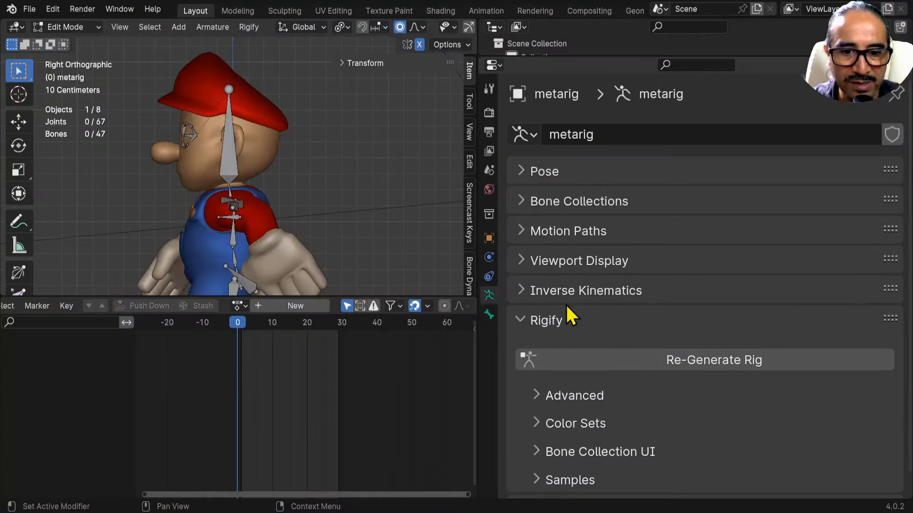
# Step: Add the basic.pivot sample bone to the metarig and move it up to the back of the character's cap
pyautogui.scroll(-1, 551, 280)
pyautogui.click(549, 454)
pyautogui.scroll(-10, 523, 216)
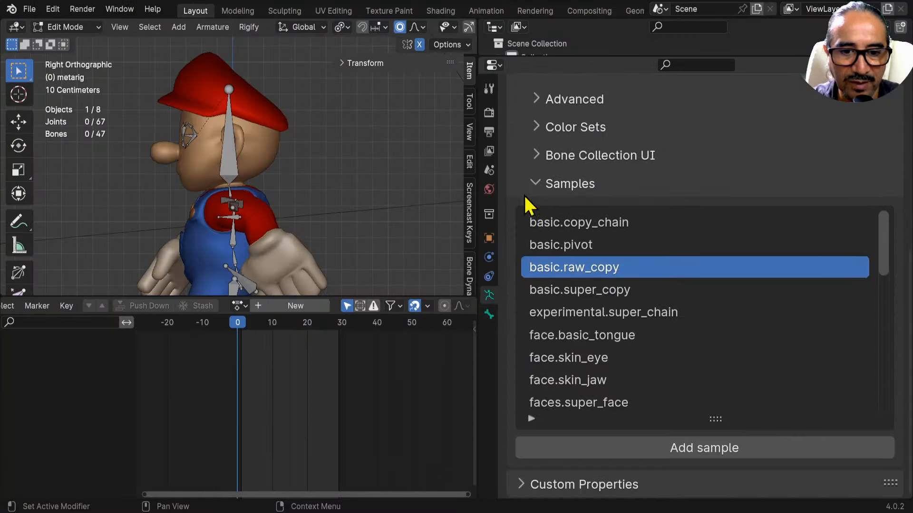
pyautogui.click(575, 244)
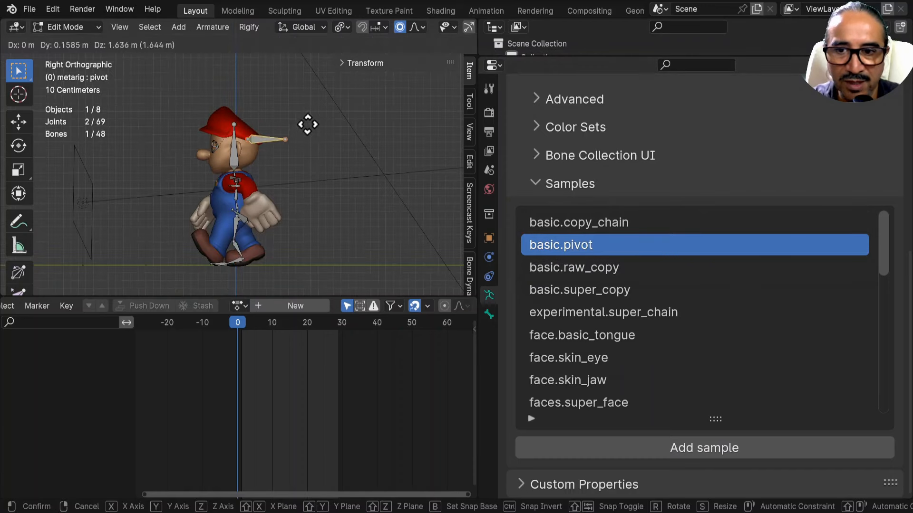
pyautogui.click(297, 133)
pyautogui.scroll(3, 294, 146)
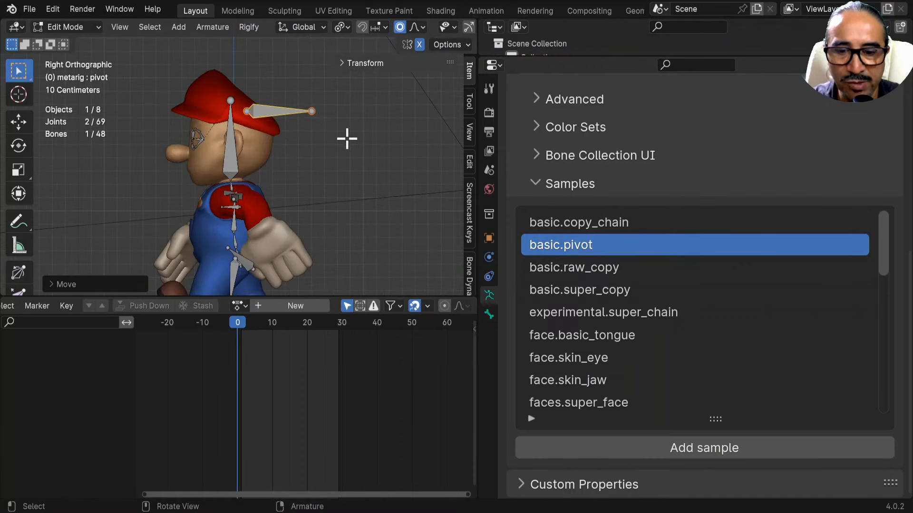
# Step: Rotate the pivot bone in the right side view so it points forward across the cap
pyautogui.press('KP_1')
pyautogui.press('KP_3')
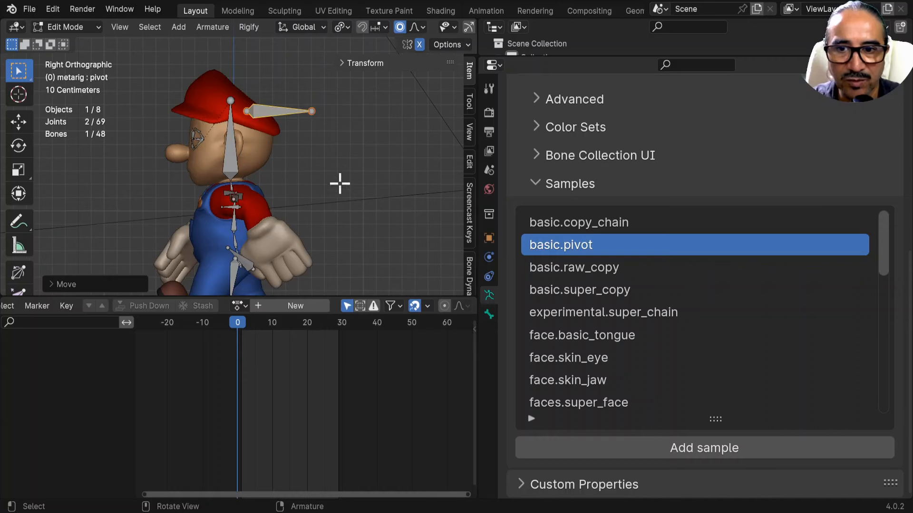
pyautogui.press('r')
pyautogui.click(279, 167)
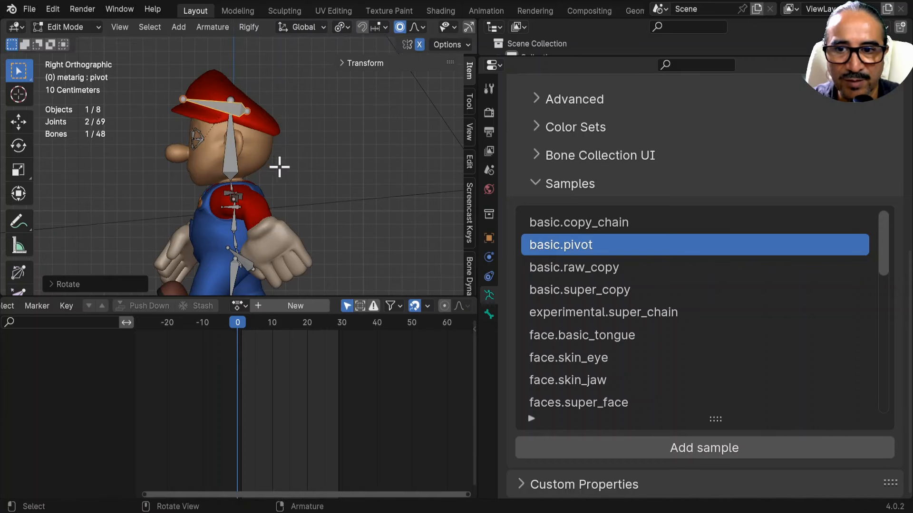
# Step: Parent the pivot bone to the head bone spine.006 with Keep Offset
pyautogui.keyDown('shift'); pyautogui.click(233, 152); pyautogui.keyUp('shift')
pyautogui.hotkey('ctrl', 'p')
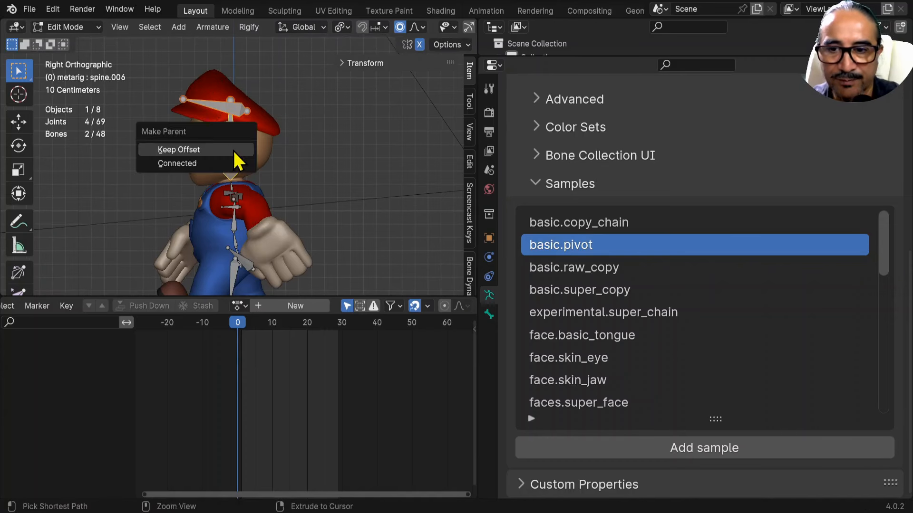
pyautogui.click(233, 150)
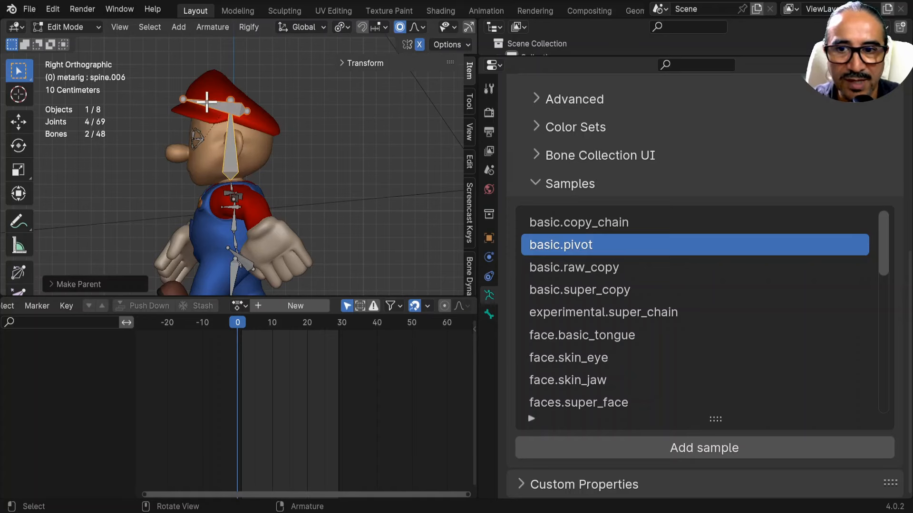
# Step: Re-generate the Rigify rig from the edited metarig and check the cap control on the character
pyautogui.scroll(8, 665, 285)
pyautogui.click(689, 323)
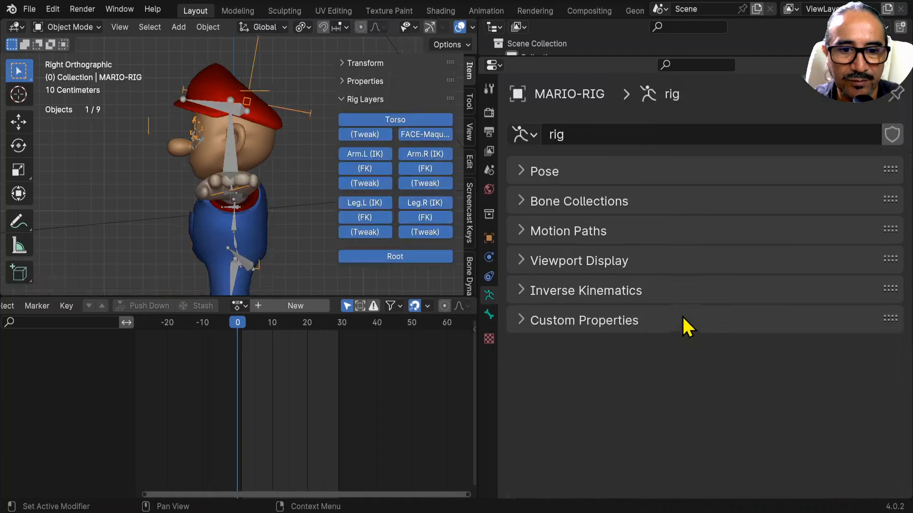
pyautogui.scroll(-3, 237, 107)
pyautogui.moveTo(236, 104); pyautogui.dragTo(246, 83, button='middle')
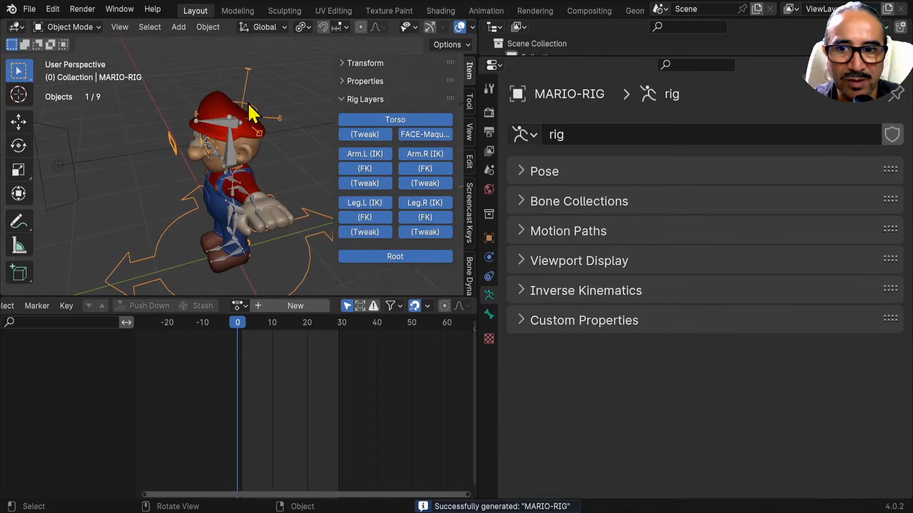
# Step: Enlarge the outliner and select MARIO-RIG to review its child objects
pyautogui.moveTo(583, 57); pyautogui.dragTo(611, 240)
pyautogui.click(562, 124)
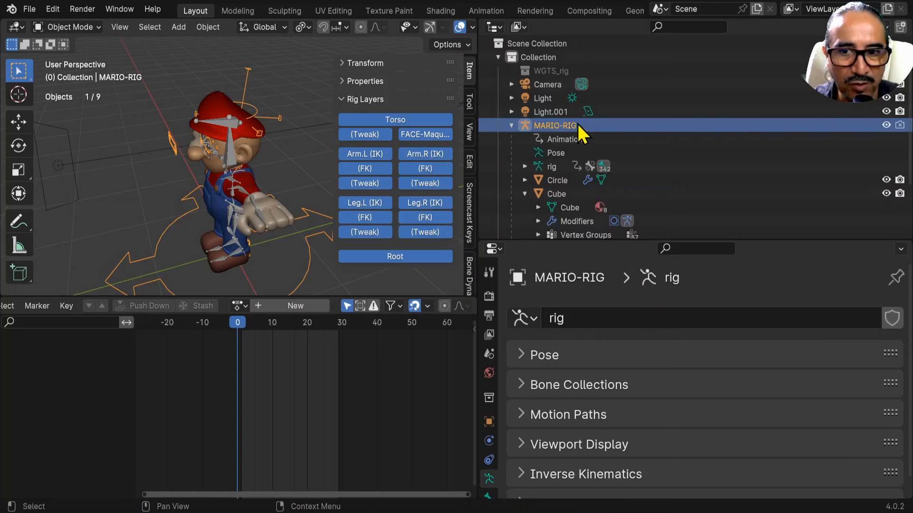
pyautogui.scroll(-3, 573, 192)
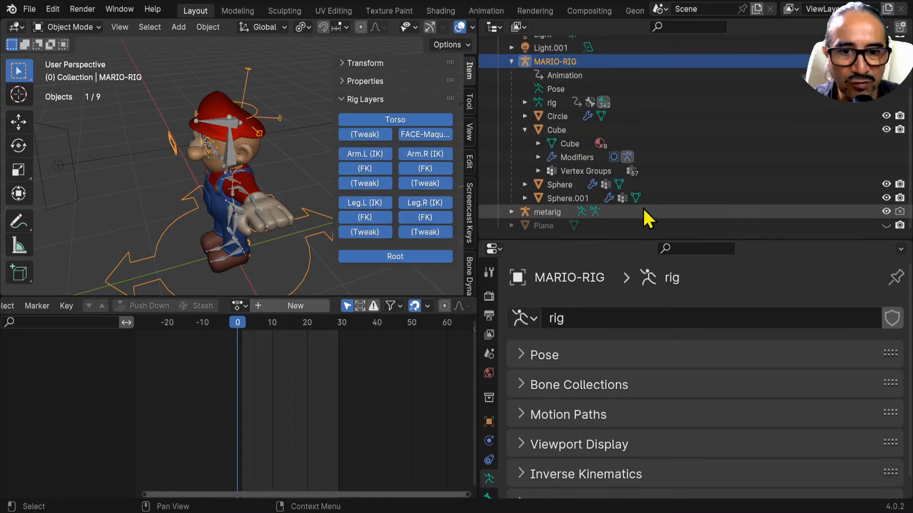
# Step: Hide the metarig and turn off every MARIO-RIG rig layer except the face layer
pyautogui.click(887, 212)
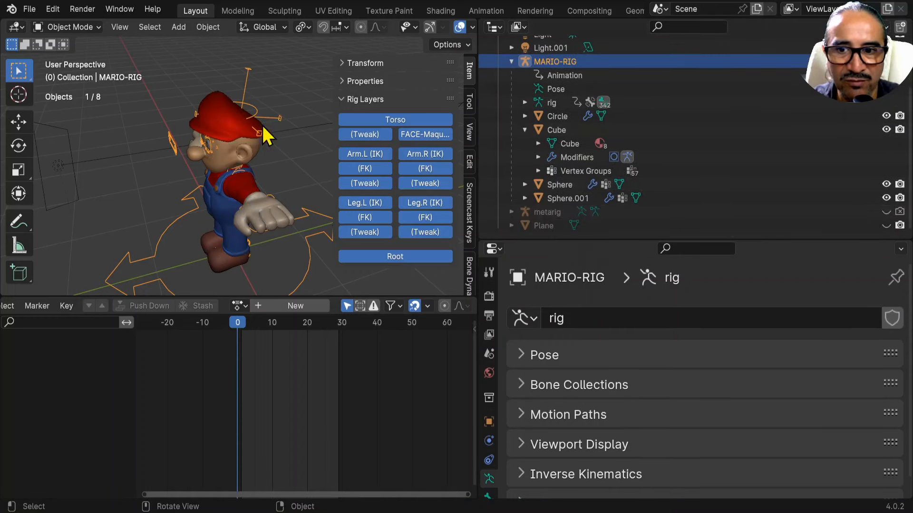
pyautogui.moveTo(265, 132); pyautogui.dragTo(407, 123, button='middle')
pyautogui.moveTo(375, 128); pyautogui.dragTo(419, 155)
pyautogui.scroll(2, 328, 165)
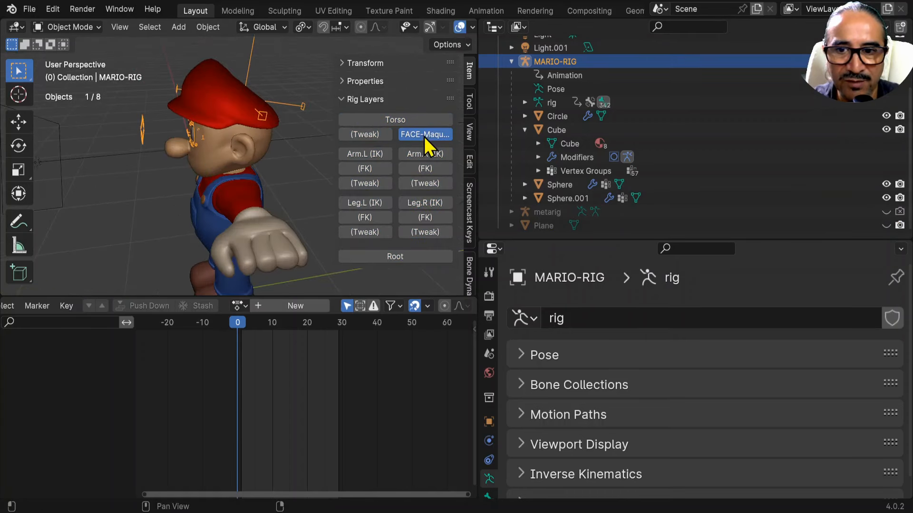
pyautogui.moveTo(261, 147); pyautogui.dragTo(200, 171, button='middle')
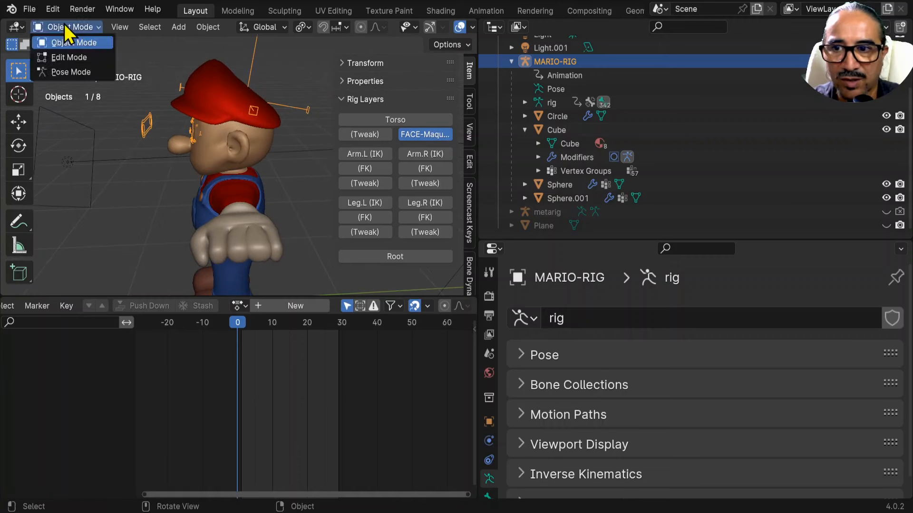
# Step: Switch MARIO-RIG to Pose Mode and select the cap's pivot bone in a maximized front orthographic view
pyautogui.click(71, 72)
pyautogui.click(261, 87)
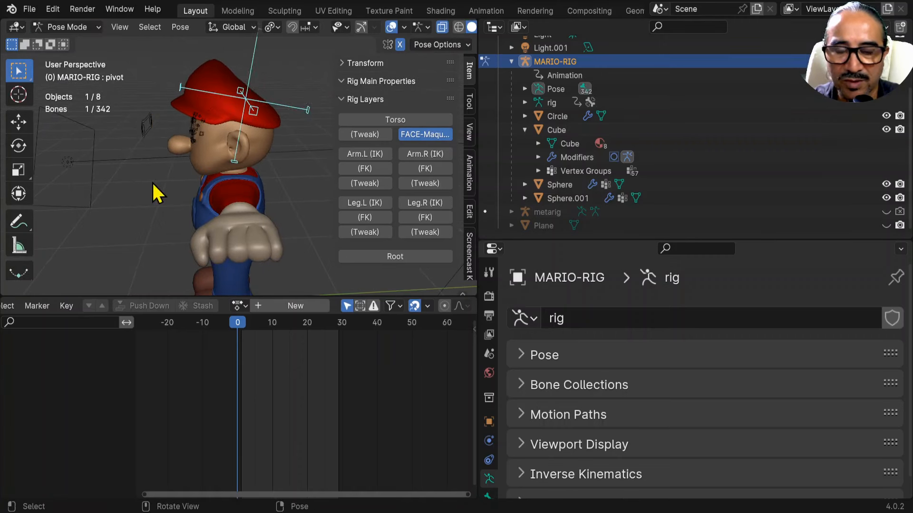
pyautogui.press('KP_5')
pyautogui.press('KP_1')
pyautogui.hotkey('ctrl', 'space')
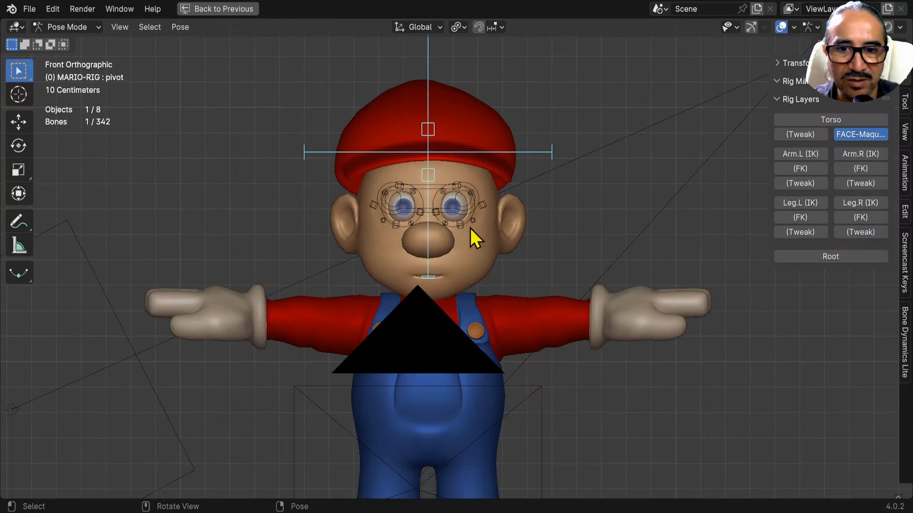
# Step: Try to parent the cap mesh to the selected pivot bone of MARIO-RIG
pyautogui.hotkey('ctrl', 'Tab')
pyautogui.click(477, 101)
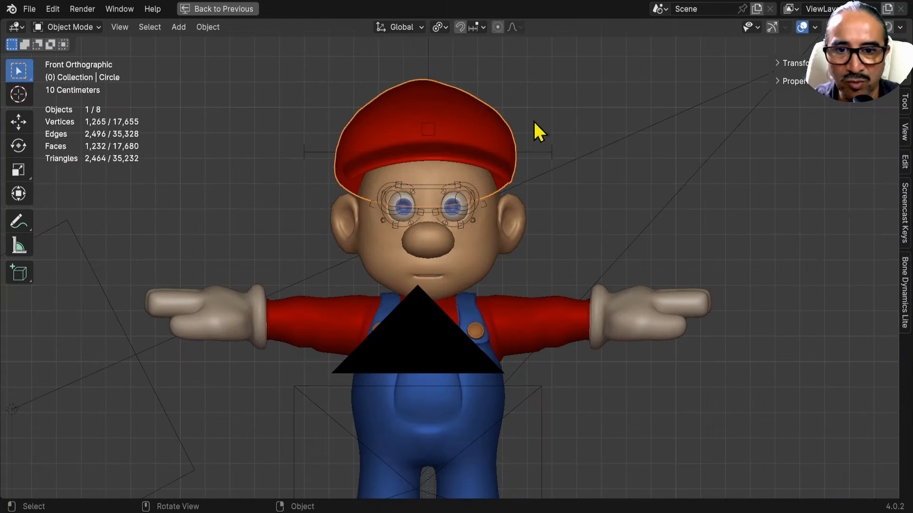
pyautogui.keyDown('shift'); pyautogui.click(540, 152); pyautogui.keyUp('shift')
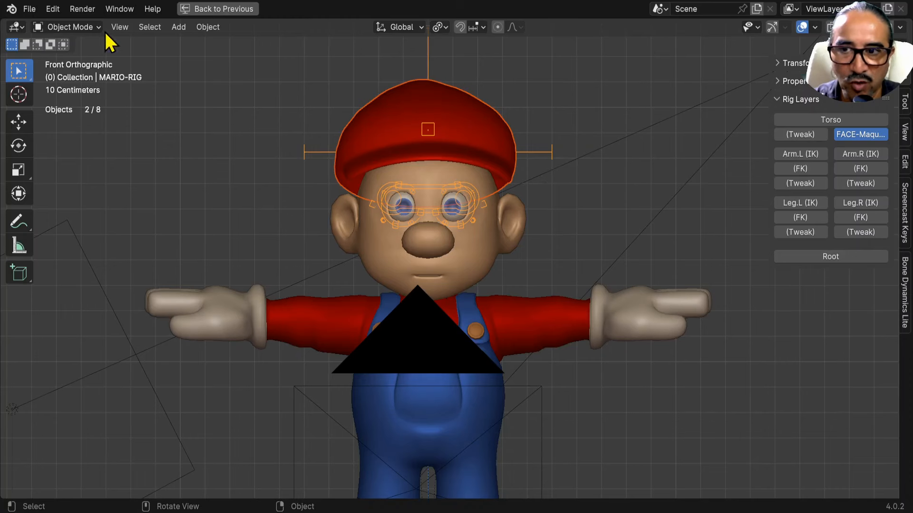
pyautogui.hotkey('ctrl', 'Tab')
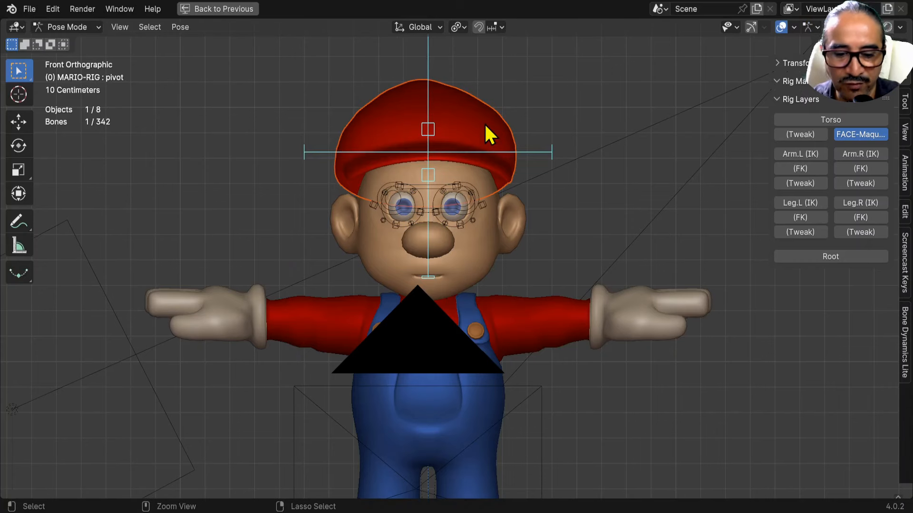
pyautogui.hotkey('ctrl', 'p')
pyautogui.click(379, 229)
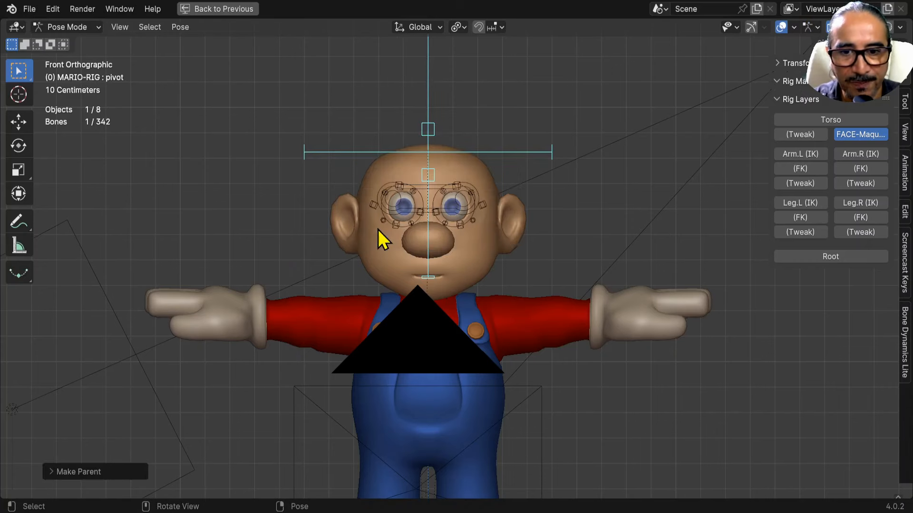
# Step: Select the displaced cap in the right side view, then move and rotate it back up to the head
pyautogui.scroll(-6, 481, 227)
pyautogui.click(449, 375)
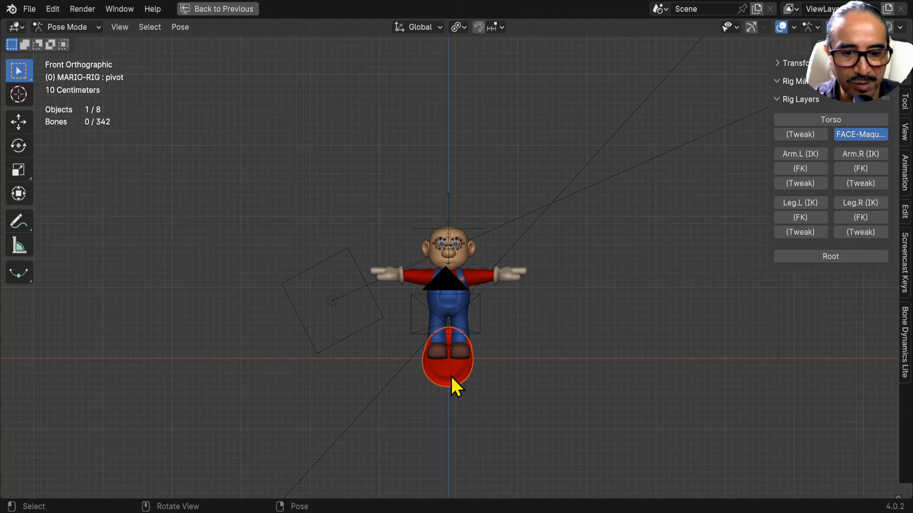
pyautogui.press('KP_3')
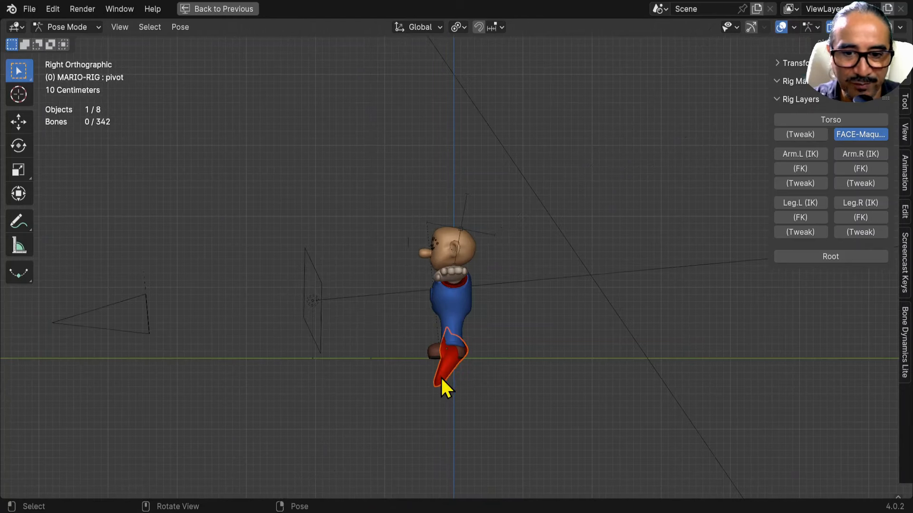
pyautogui.click(440, 376)
pyautogui.press('g')
pyautogui.click(438, 256)
pyautogui.press('r')
pyautogui.click(521, 190)
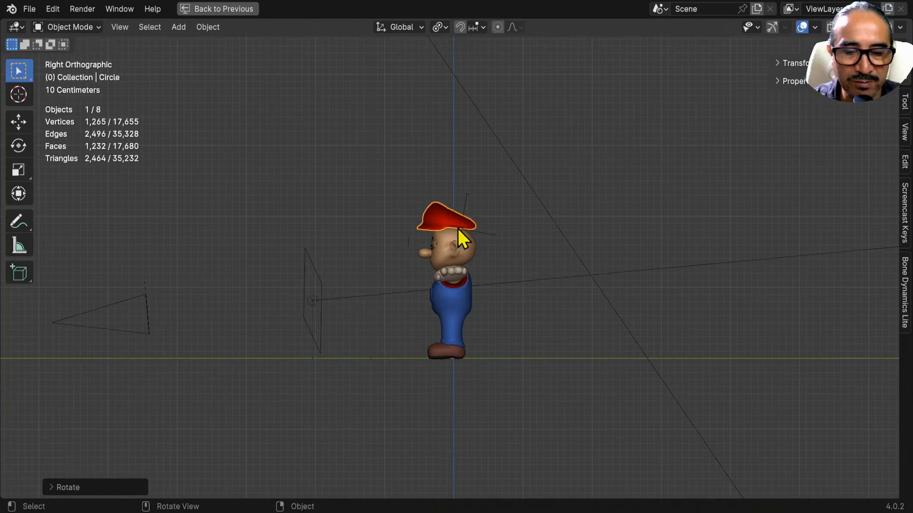
# Step: Restore the full window layout and undo the cap's rotation, move and parenting to the pivot bone
pyautogui.hotkey('ctrl', 'space')
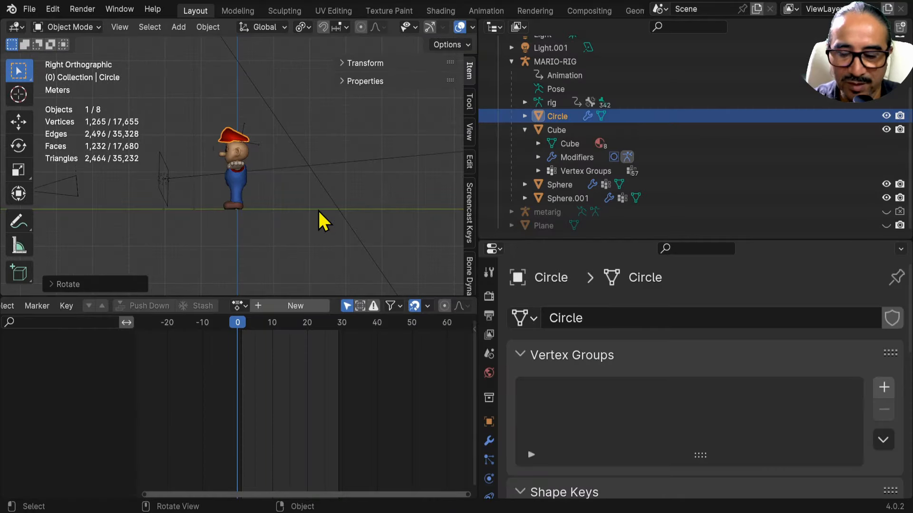
pyautogui.hotkey('ctrl', 'z')
pyautogui.hotkey('ctrl', 'z')
pyautogui.hotkey('ctrl', 'z')
pyautogui.hotkey('ctrl', 'z')
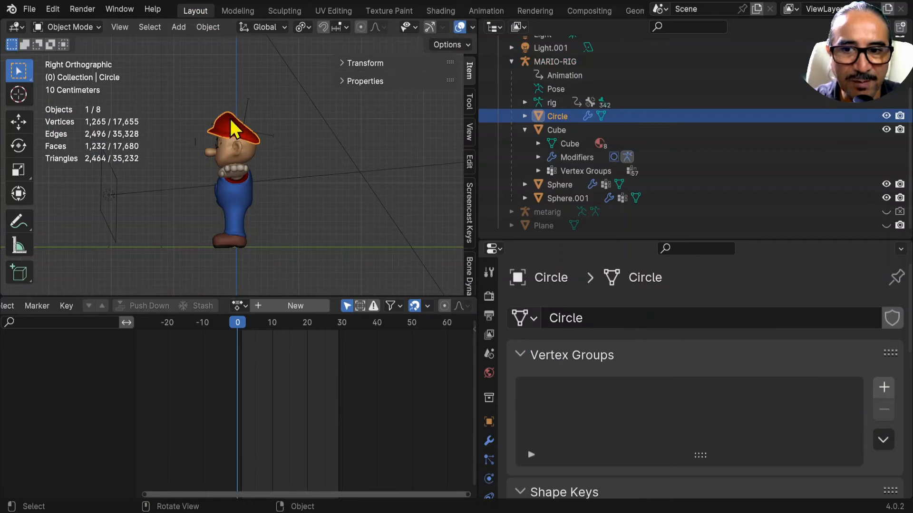
pyautogui.scroll(3, 268, 156)
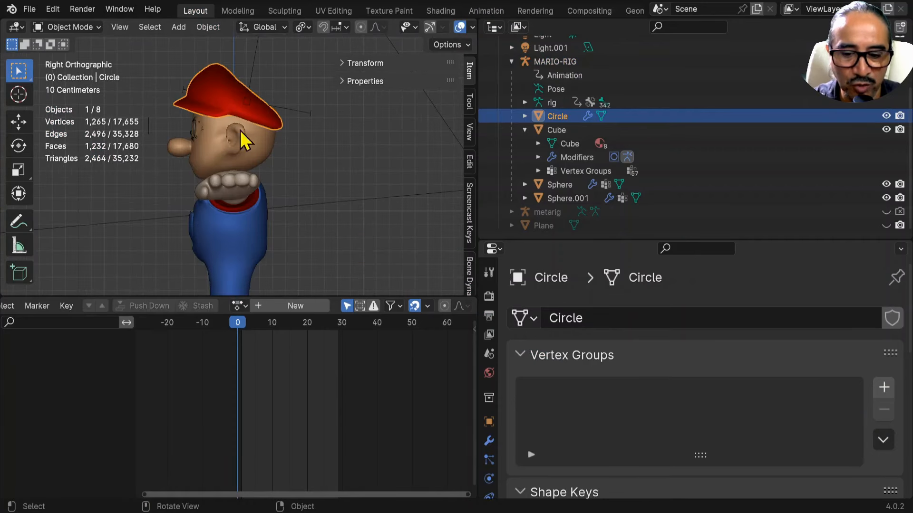
pyautogui.press('g')
pyautogui.press('Escape')
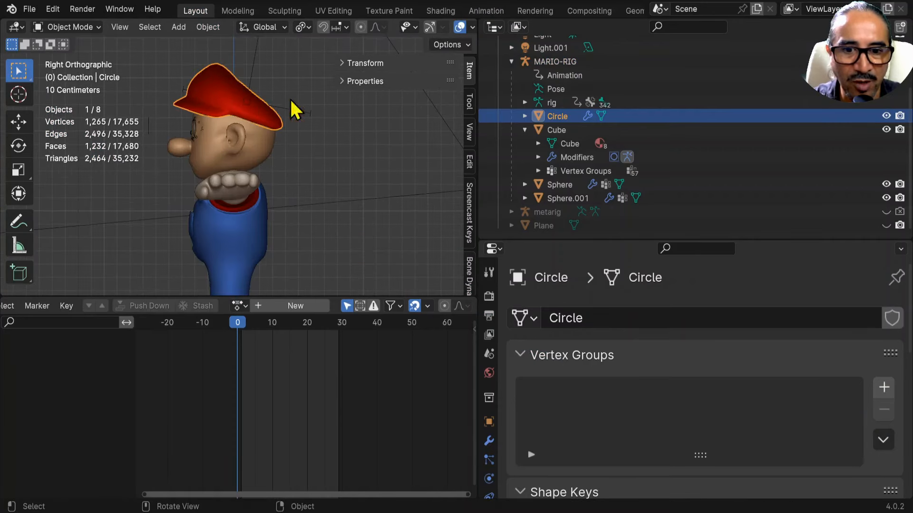
# Step: Show the cap's Relations in the object properties and remove its parent with Clear and Keep Transformation
pyautogui.moveTo(566, 239); pyautogui.dragTo(566, 134)
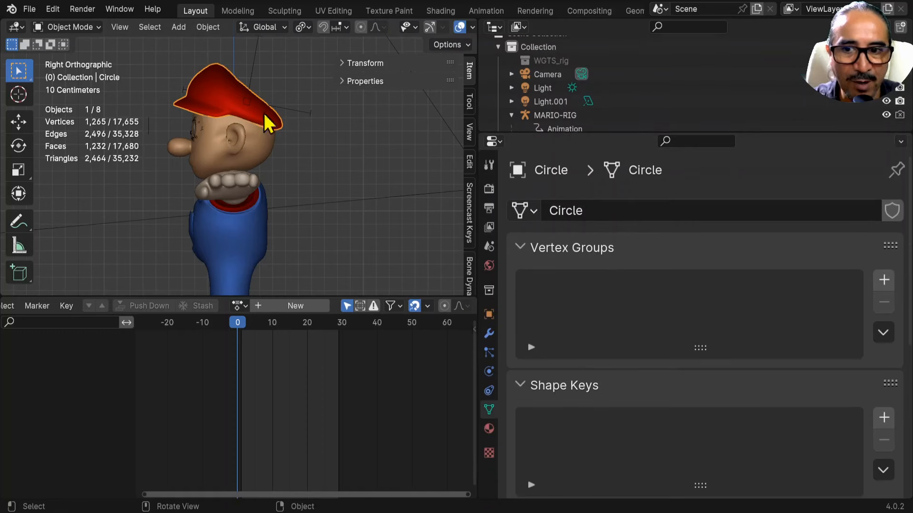
pyautogui.click(489, 314)
pyautogui.scroll(-10, 556, 266)
pyautogui.click(547, 278)
pyautogui.scroll(-5, 542, 181)
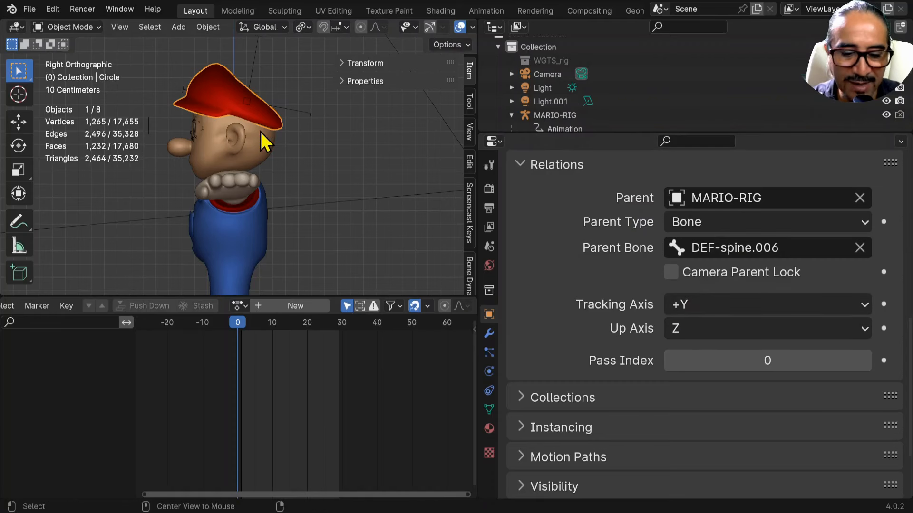
pyautogui.hotkey('alt', 'p')
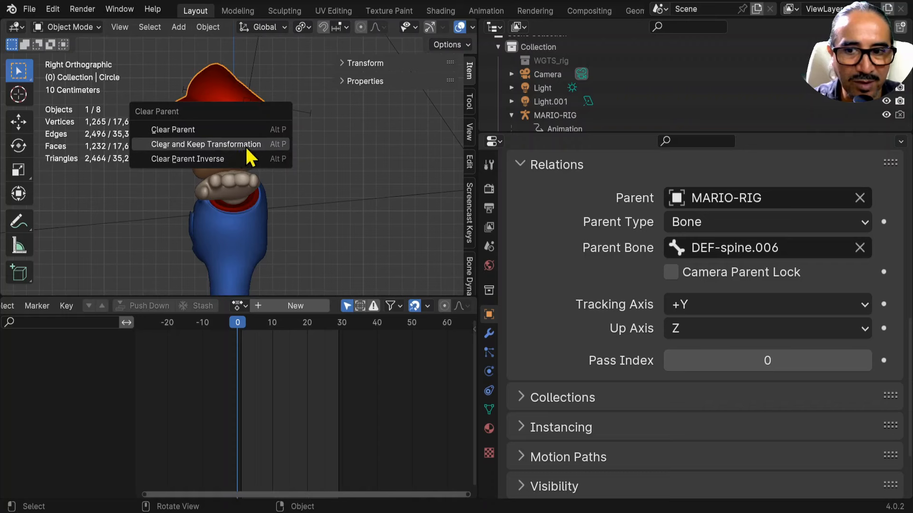
pyautogui.click(243, 145)
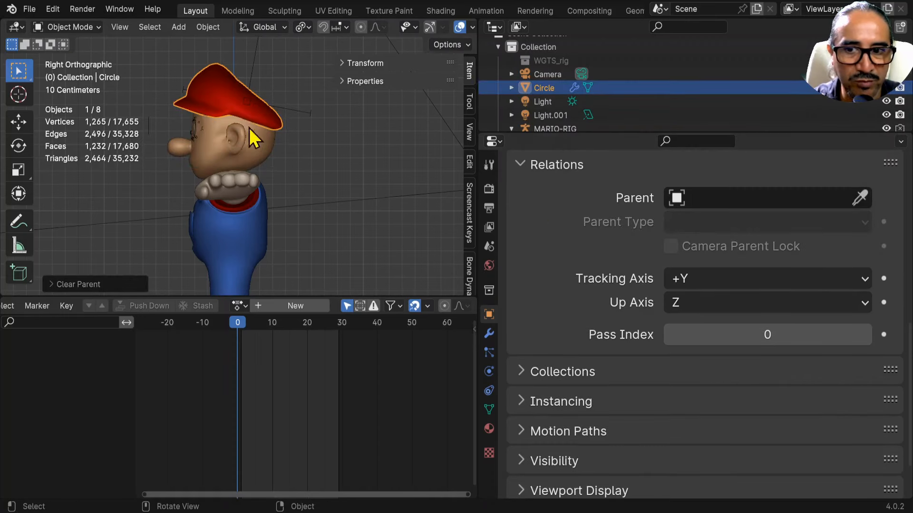
# Step: Select the cap together with MARIO-RIG and parent it to the pivot bone in Pose Mode using the Bone option
pyautogui.hotkey('ctrl', 'Tab')
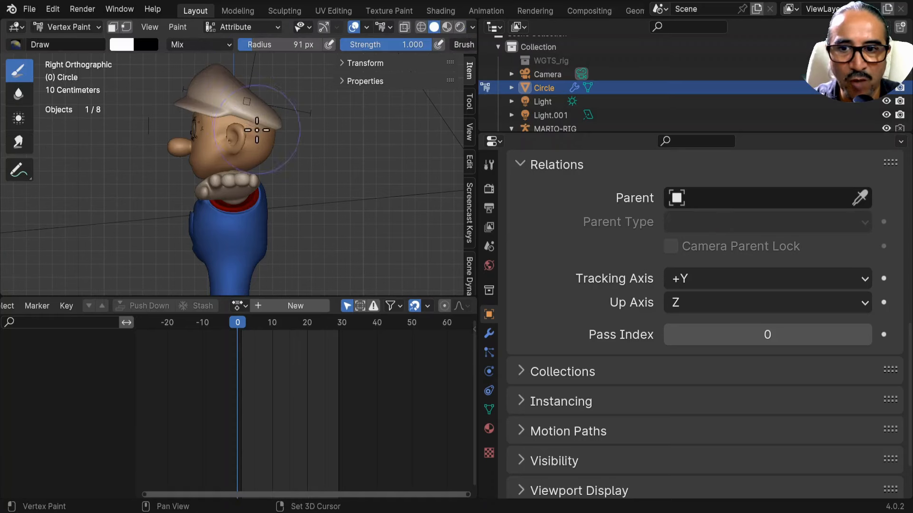
pyautogui.hotkey('ctrl', 'Tab')
pyautogui.click(137, 106)
pyautogui.keyDown('shift'); pyautogui.scroll(3, 259, 95); pyautogui.keyUp('shift')
pyautogui.keyDown('shift'); pyautogui.click(257, 96); pyautogui.keyUp('shift')
pyautogui.click(89, 29)
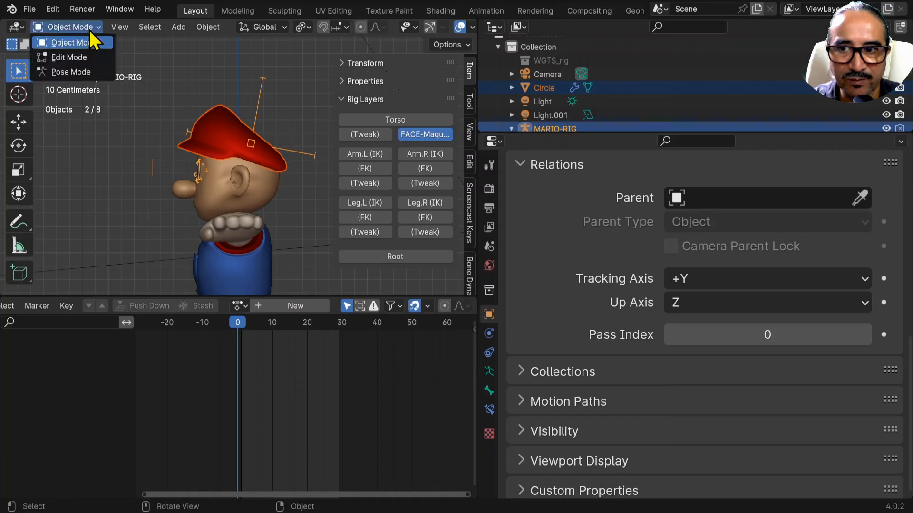
pyautogui.click(83, 71)
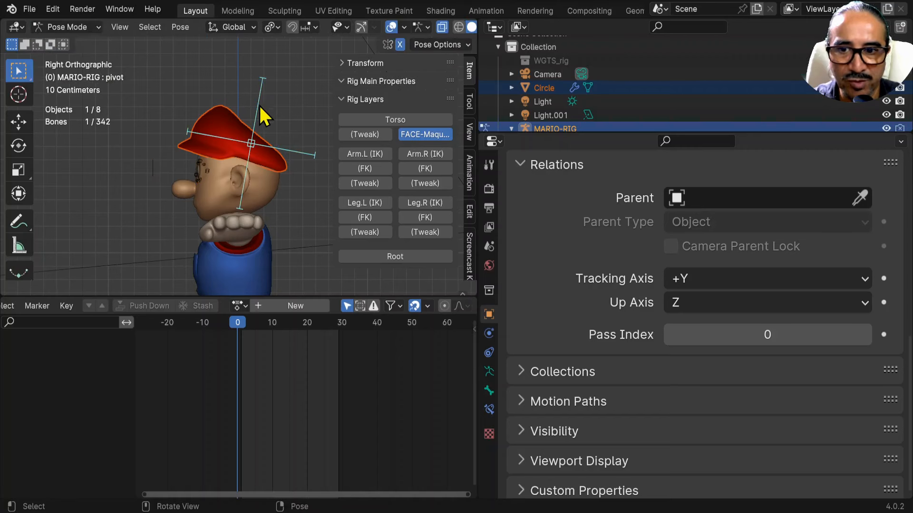
pyautogui.hotkey('ctrl', 'p')
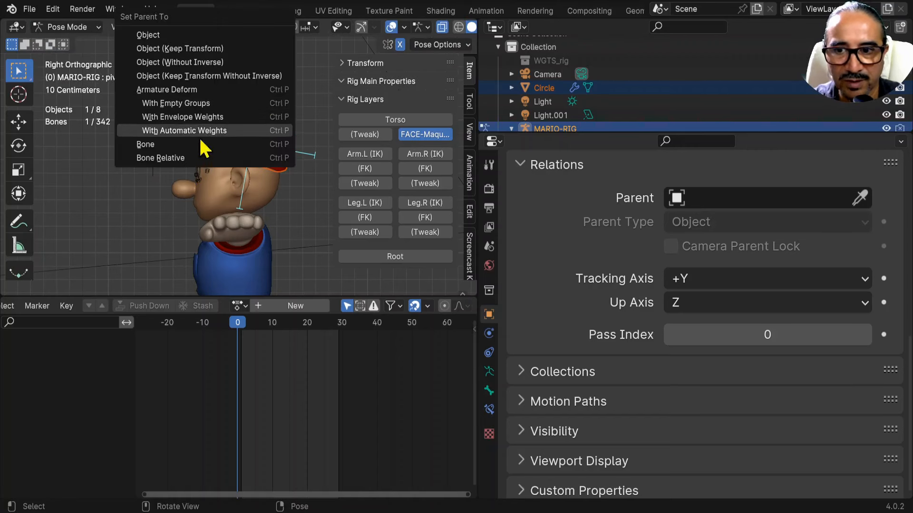
pyautogui.click(156, 145)
# Step: Trial-move the pivot bone to check whether the cap follows it, and cancel the move
pyautogui.click(275, 132)
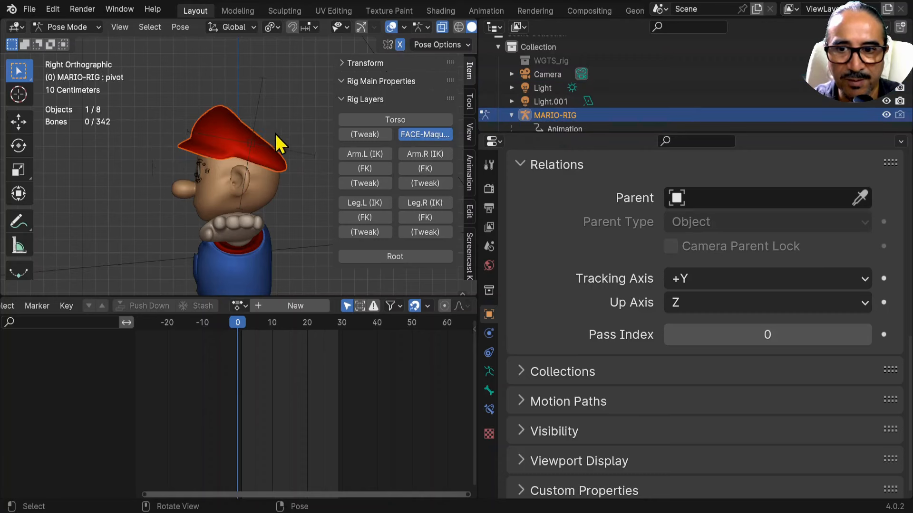
pyautogui.press('g')
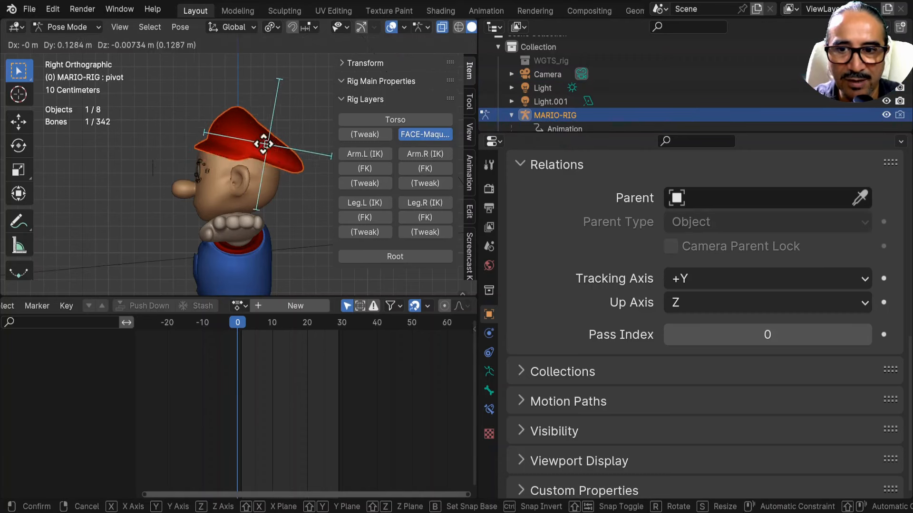
pyautogui.rightClick(269, 159)
# Step: Assign the existing rigAction action to MARIO-RIG in the Action Editor
pyautogui.scroll(-2, 214, 235)
pyautogui.moveTo(203, 224); pyautogui.dragTo(295, 224, button='middle')
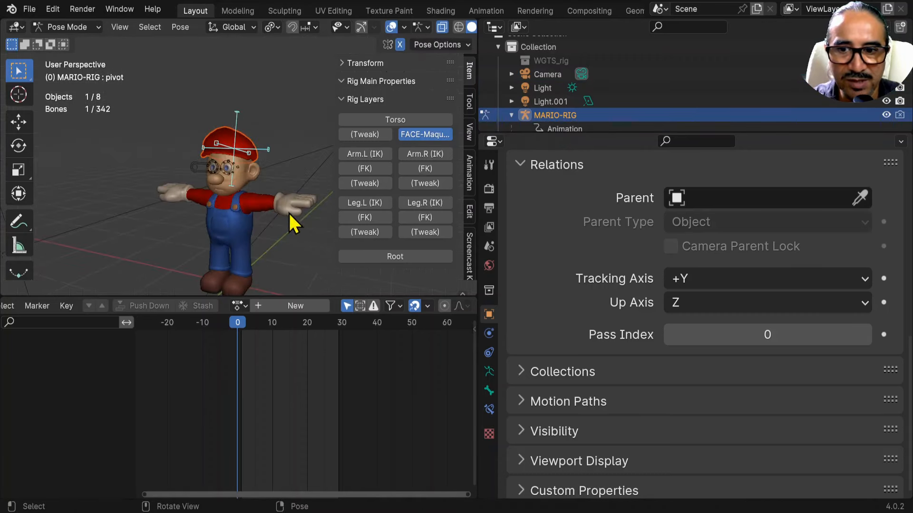
pyautogui.click(243, 306)
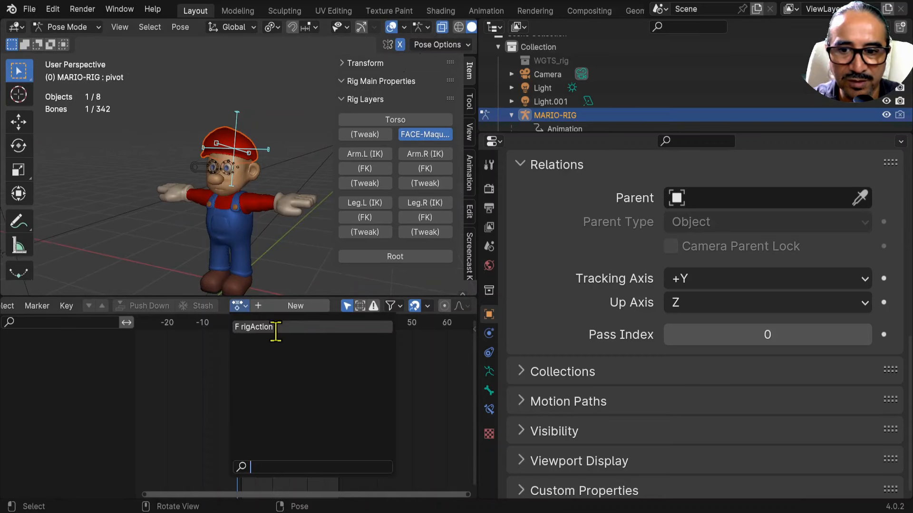
pyautogui.click(266, 327)
# Step: Play the animation with the head in close view to check how the cap moves with the character
pyautogui.press('KP_1')
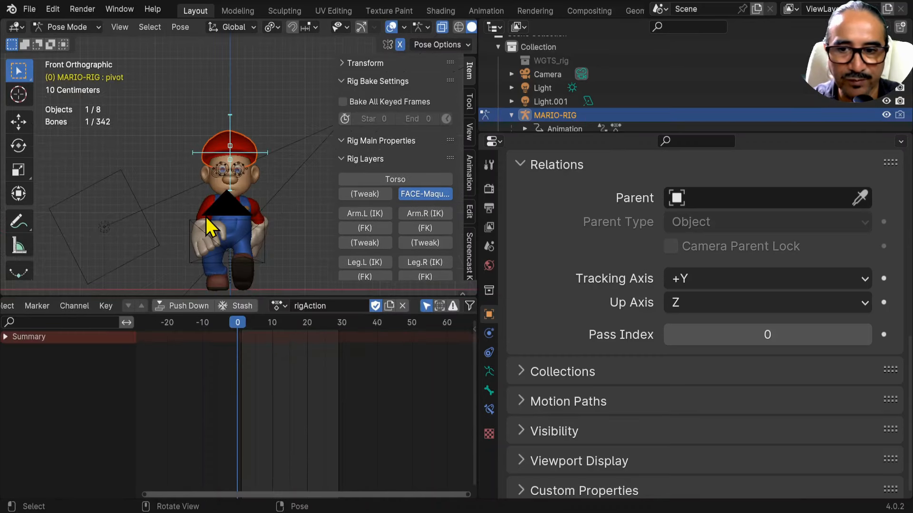
pyautogui.scroll(6, 206, 217)
pyautogui.moveTo(206, 217); pyautogui.dragTo(226, 206, button='middle')
pyautogui.scroll(-4, 227, 205)
pyautogui.press('space')
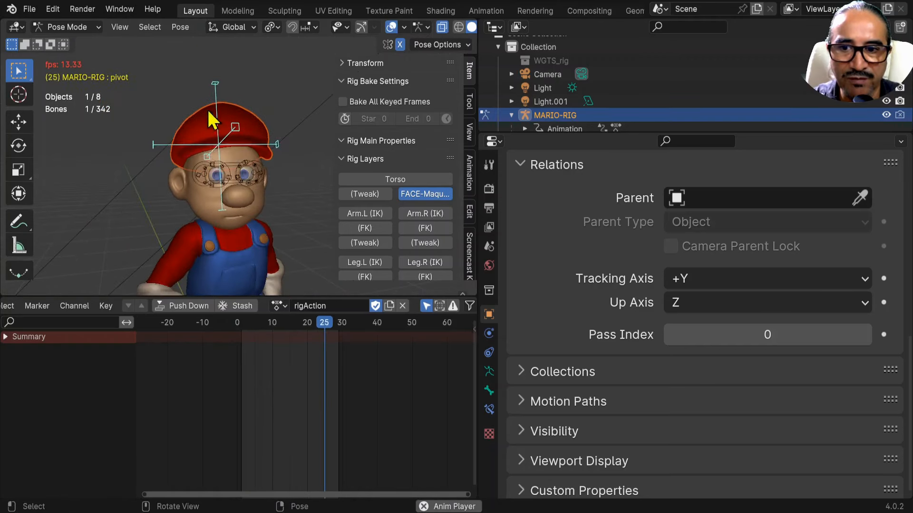
pyautogui.press('space')
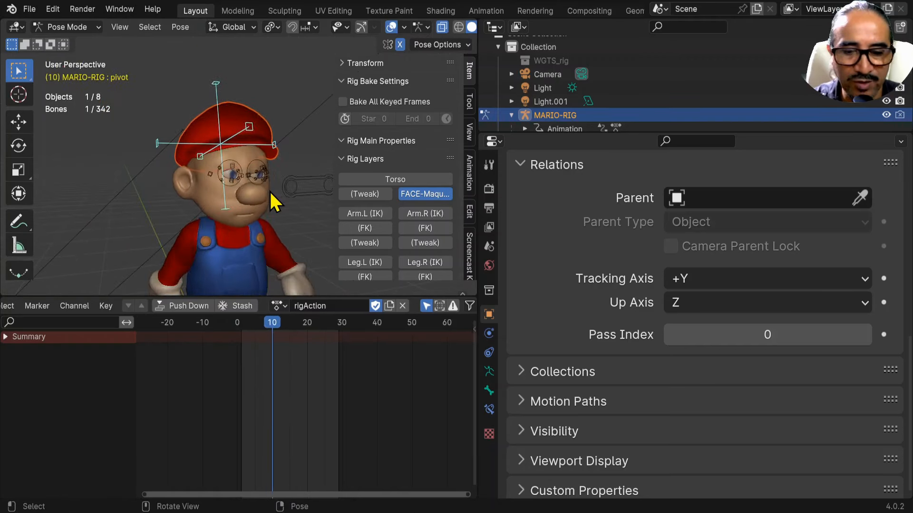
# Step: Return the animation to frame 0 with the head framed in the front orthographic view
pyautogui.press('KP_3')
pyautogui.press('KP_1')
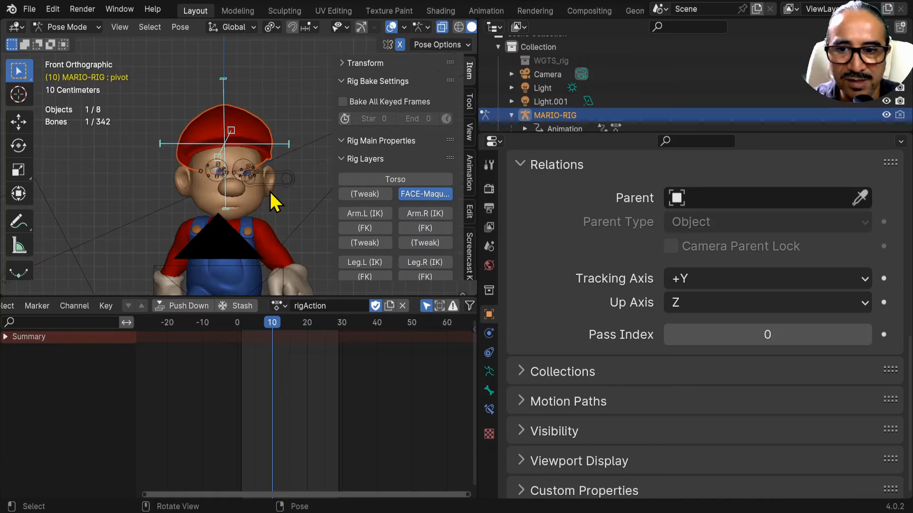
pyautogui.scroll(2, 278, 187)
pyautogui.click(238, 325)
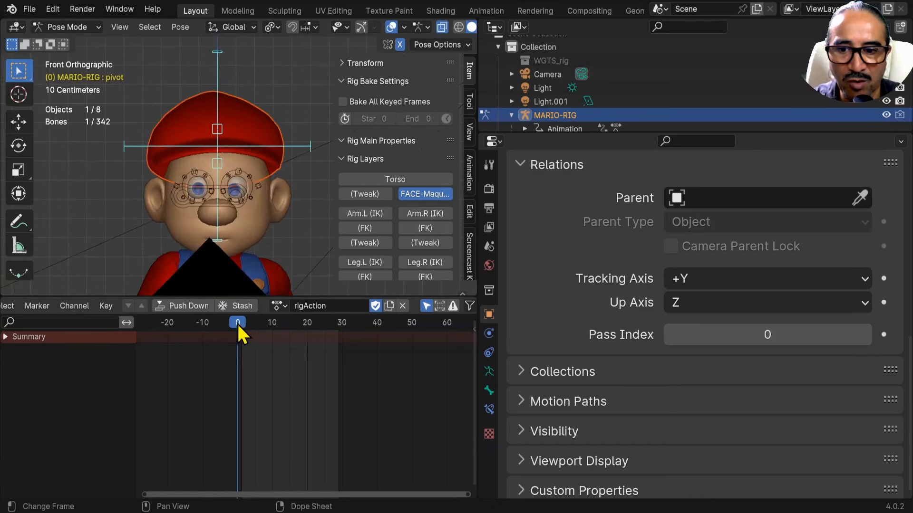
# Step: Set up a slim Timeline editor strip above the 3D viewport
pyautogui.moveTo(64, 301); pyautogui.dragTo(263, 301, button='middle')
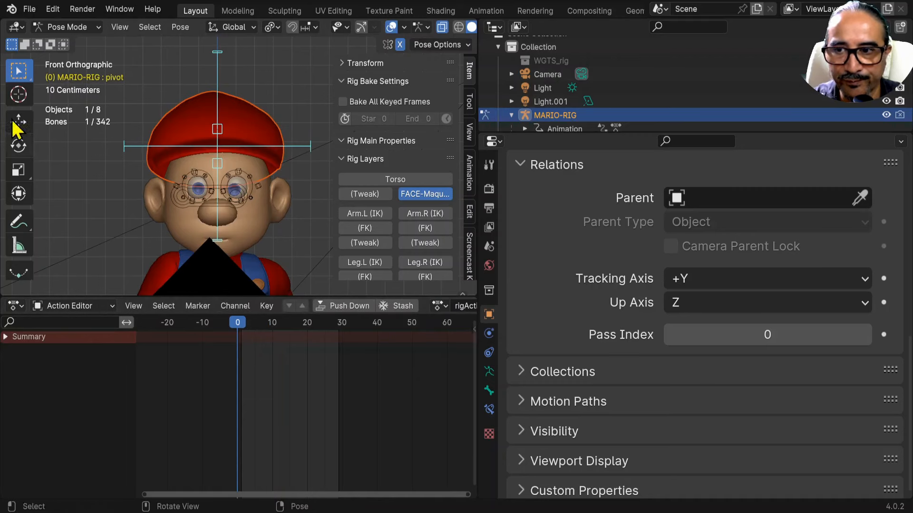
pyautogui.click(15, 27)
pyautogui.click(190, 77)
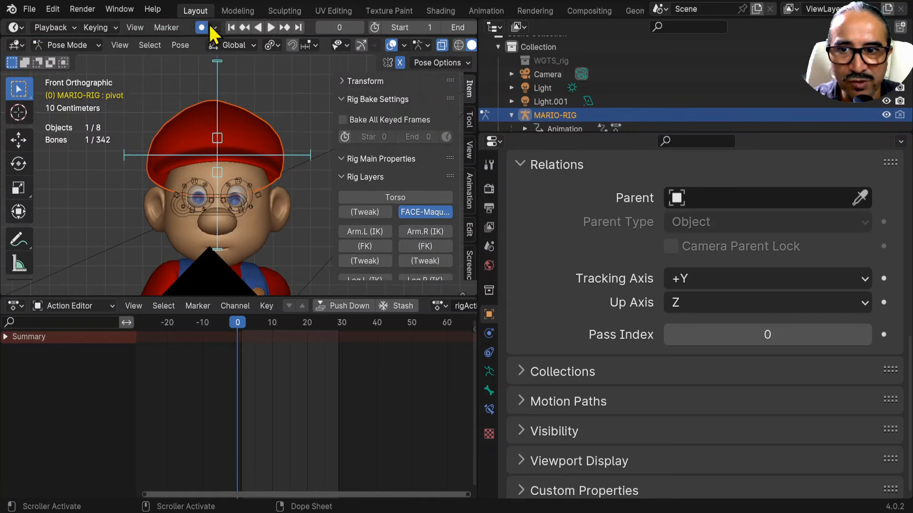
# Step: Rotate the cap's pivot bone about -9.5° at frame 0 and duplicate that keyframe to frame 30
pyautogui.press('r')
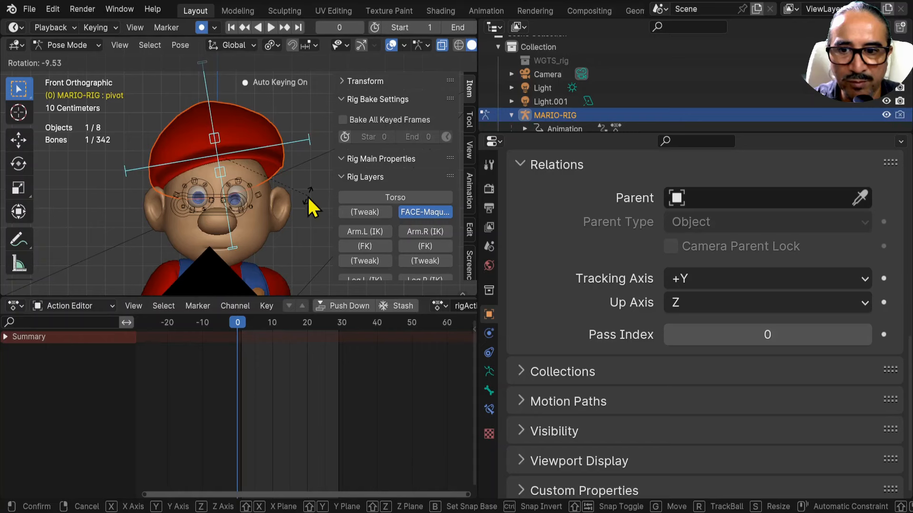
pyautogui.click(309, 208)
pyautogui.hotkey('shift', 'd')
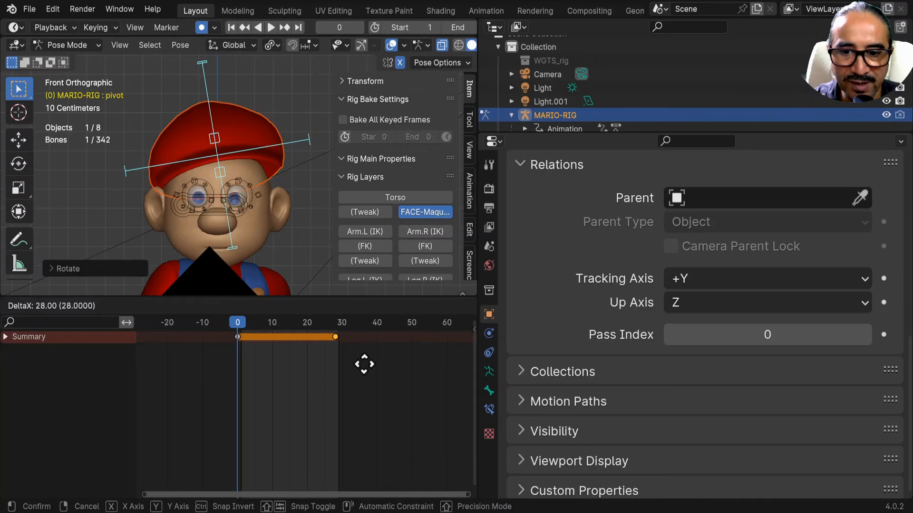
pyautogui.click(369, 364)
# Step: Tilt the pivot bone freely at frame 8 with a trackball rotation and shift the new keyframe to frame 5
pyautogui.moveTo(252, 323); pyautogui.dragTo(267, 326)
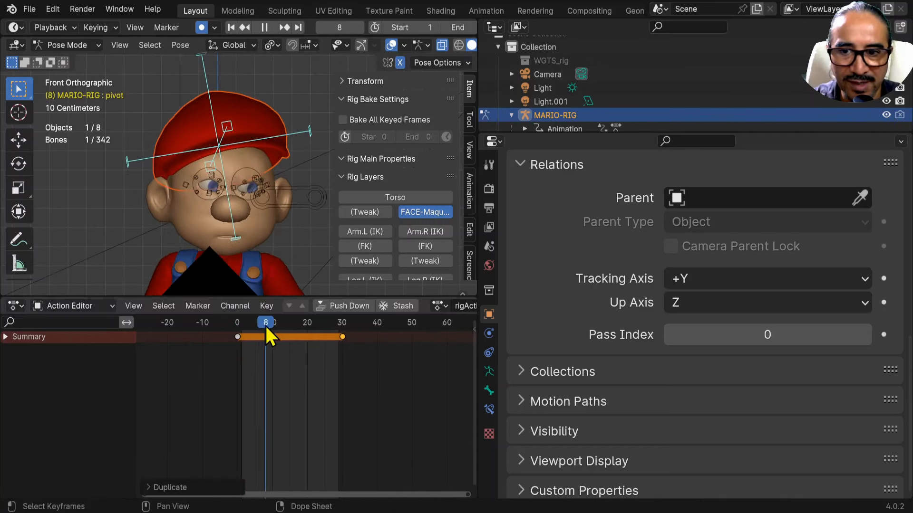
pyautogui.press('r')
pyautogui.click(255, 209)
pyautogui.press('r')
pyautogui.press('r')
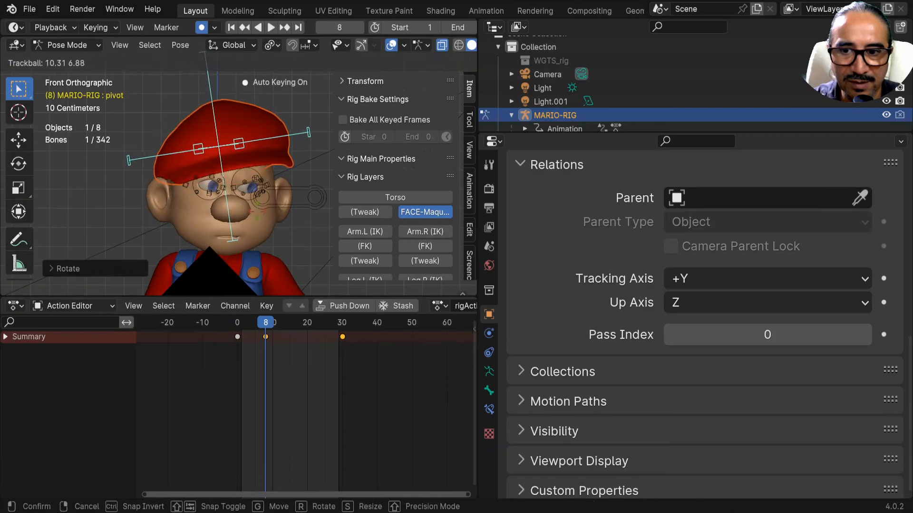
pyautogui.click(250, 209)
pyautogui.moveTo(238, 322); pyautogui.dragTo(253, 325)
pyautogui.click(267, 338)
pyautogui.press('g')
pyautogui.click(259, 340)
# Step: Key the pivot bone with a new rotation at frame 12 and a shifted position at frame 18
pyautogui.click(279, 324)
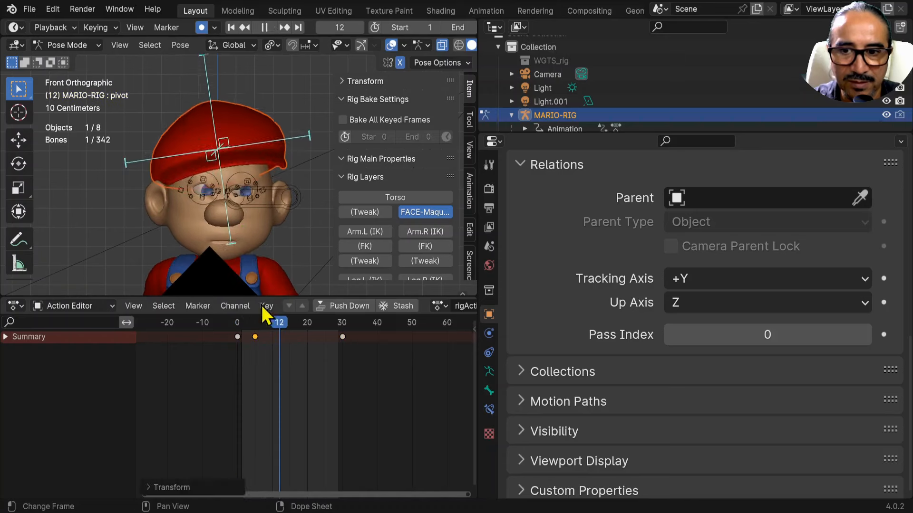
pyautogui.press('r')
pyautogui.click(246, 252)
pyautogui.click(300, 324)
pyautogui.press('g')
pyautogui.click(230, 216)
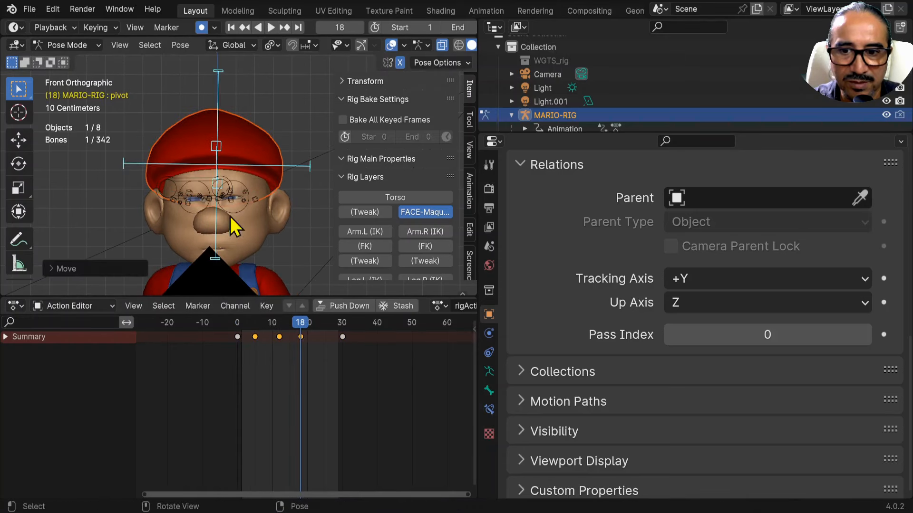
# Step: Play the cap animation from frame 0, first without overlays and then with them, checking it from several angles
pyautogui.click(237, 323)
pyautogui.click(390, 47)
pyautogui.press('space')
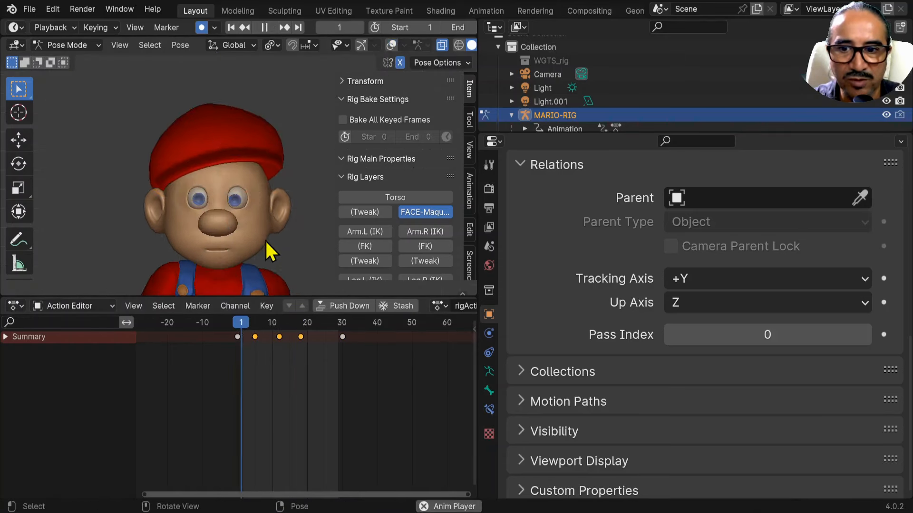
pyautogui.moveTo(263, 247); pyautogui.dragTo(285, 256, button='middle')
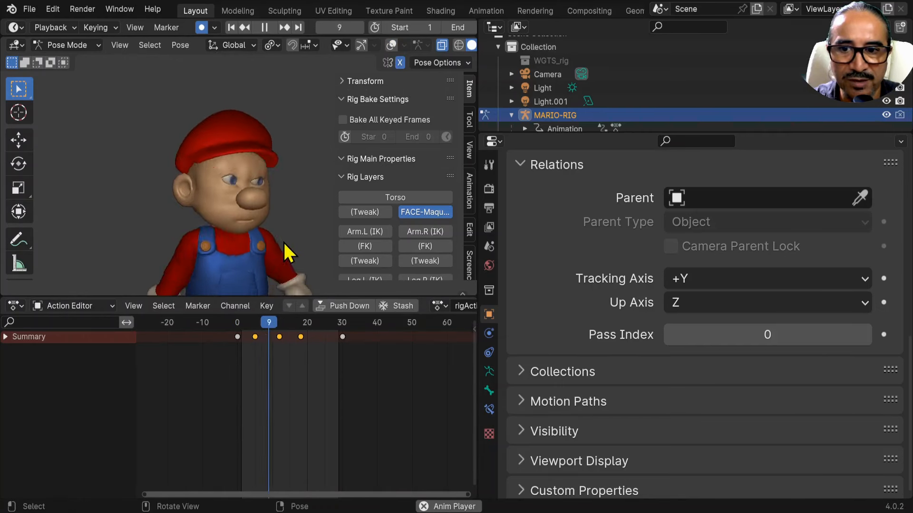
pyautogui.click(391, 46)
pyautogui.moveTo(252, 233); pyautogui.dragTo(257, 183, button='middle')
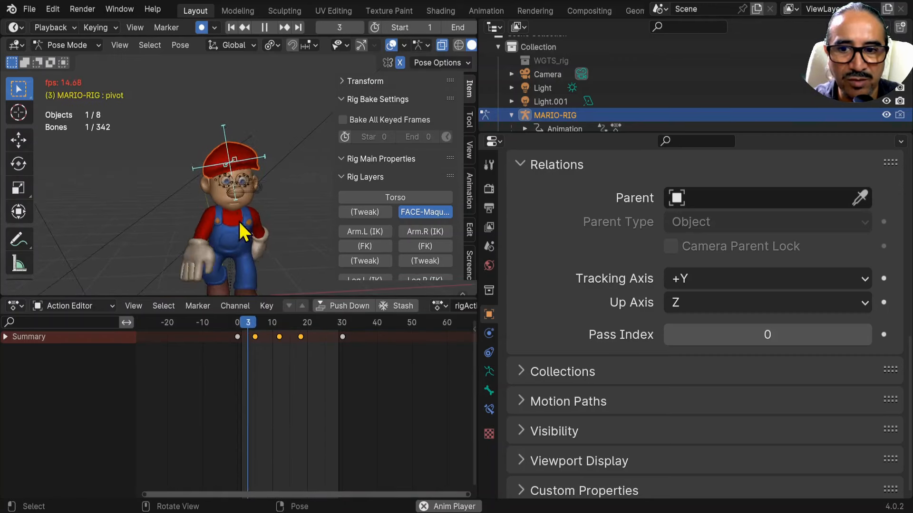
pyautogui.scroll(-3, 238, 185)
pyautogui.press('space')
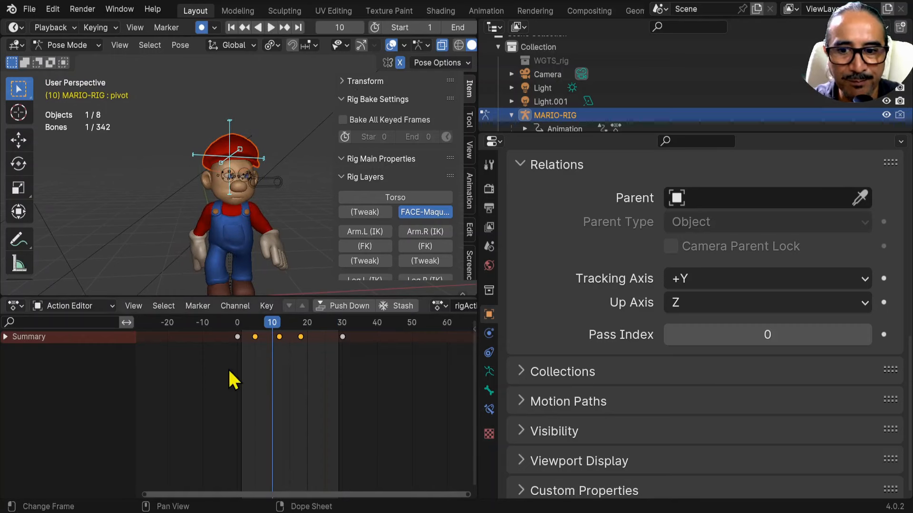
# Step: Replay the animation in a closer view and enlarge the Outliner to list the whole object hierarchy
pyautogui.press('space')
pyautogui.scroll(3, 223, 235)
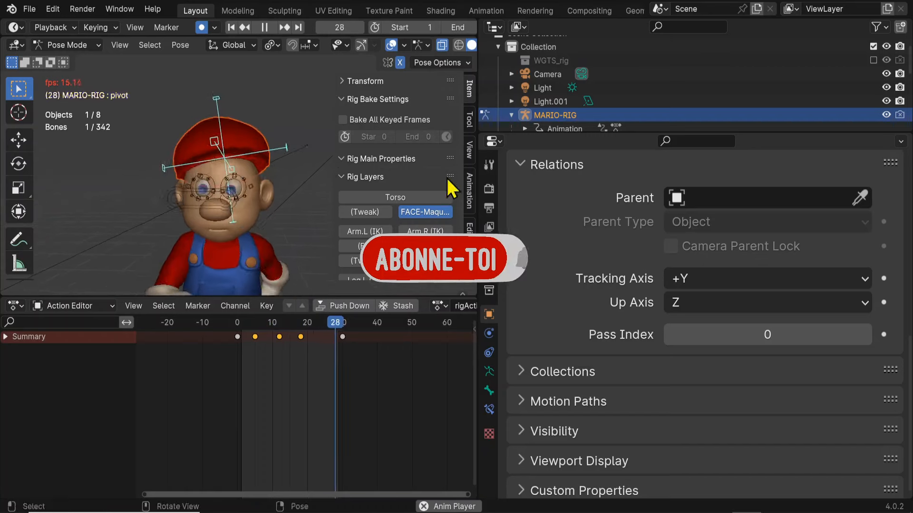
pyautogui.moveTo(581, 136); pyautogui.dragTo(578, 276)
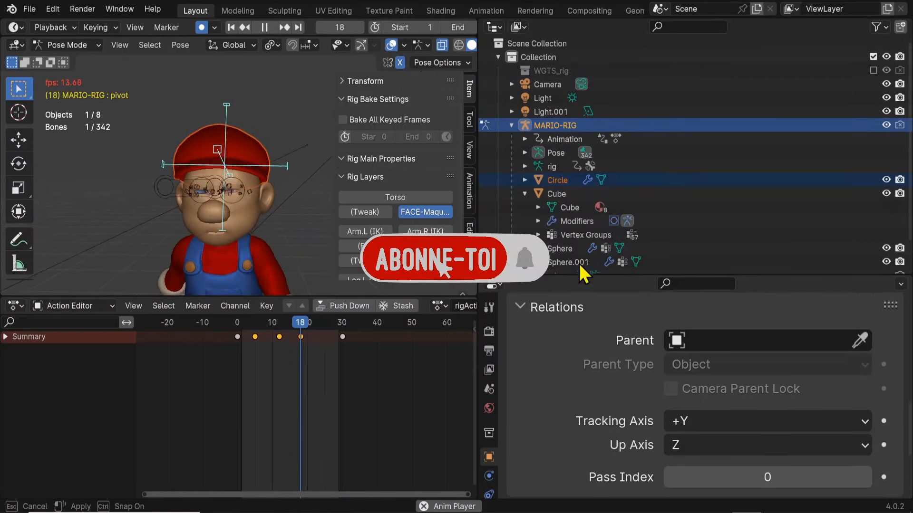
pyautogui.scroll(-2, 590, 221)
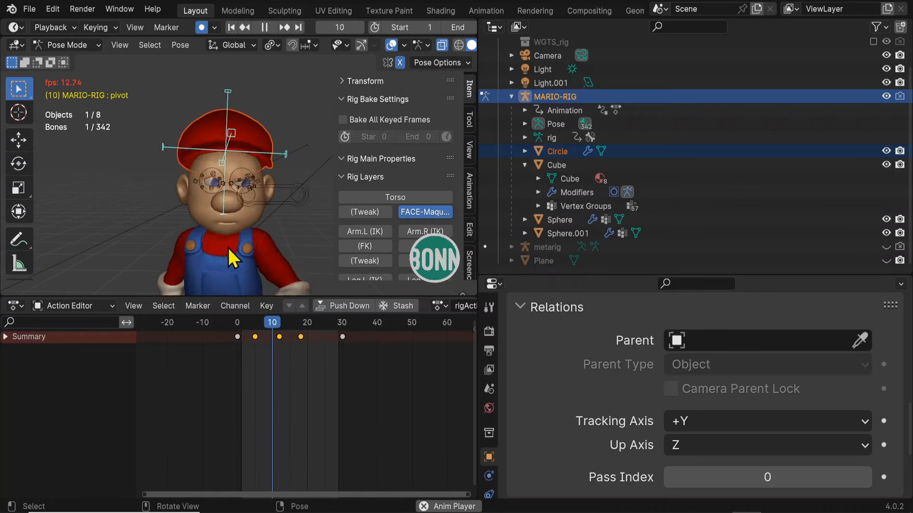
pyautogui.press('space')
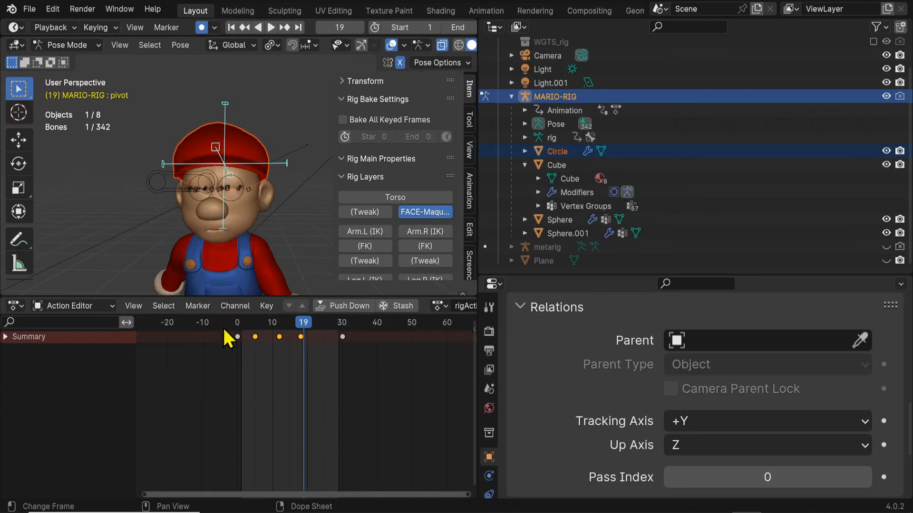
# Step: Return to frame 0 and switch MARIO-RIG from Pose Mode to Object Mode
pyautogui.click(226, 324)
pyautogui.scroll(-1, 267, 224)
pyautogui.moveTo(267, 224); pyautogui.dragTo(244, 184, button='middle')
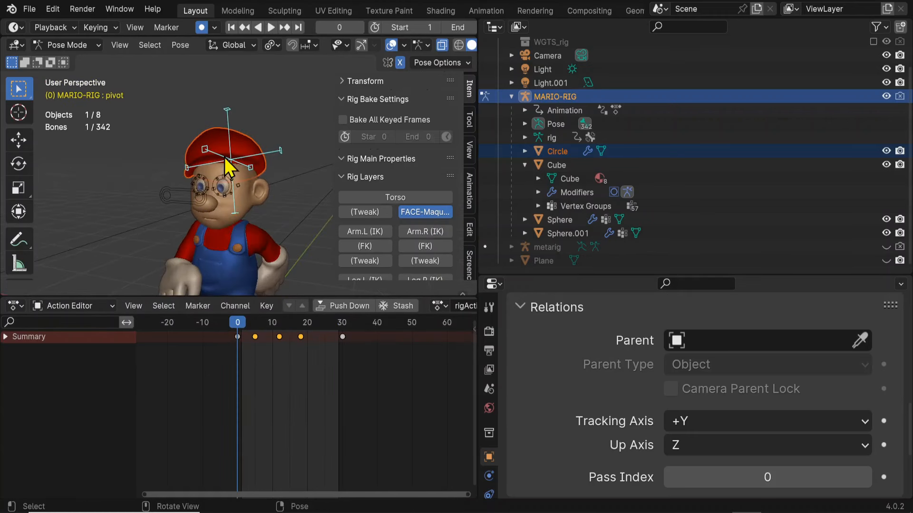
pyautogui.hotkey('ctrl', 'Tab')
pyautogui.press('Tab')
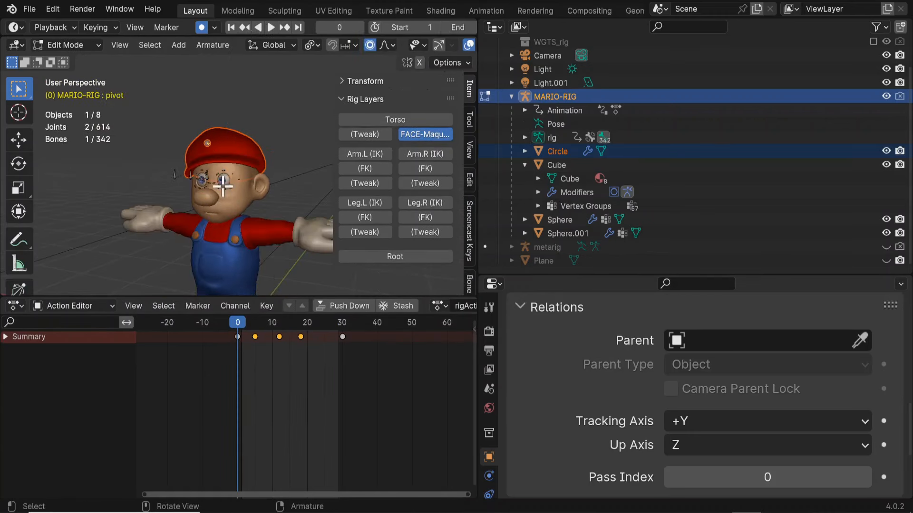
pyautogui.hotkey('ctrl', 'Tab')
pyautogui.click(142, 227)
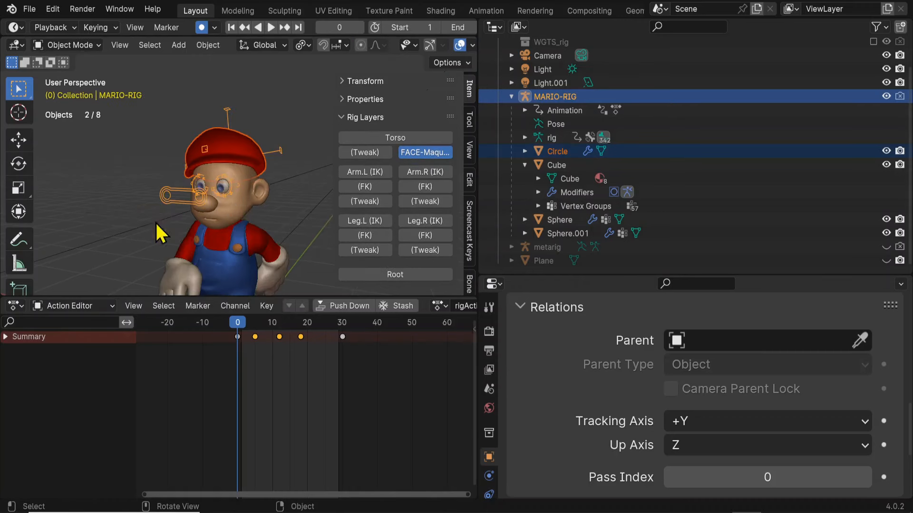
pyautogui.moveTo(167, 228)
pyautogui.mouseDown(button='middle')
pyautogui.moveTo(229, 226)
pyautogui.moveTo(184, 228)
pyautogui.mouseUp(button='middle')
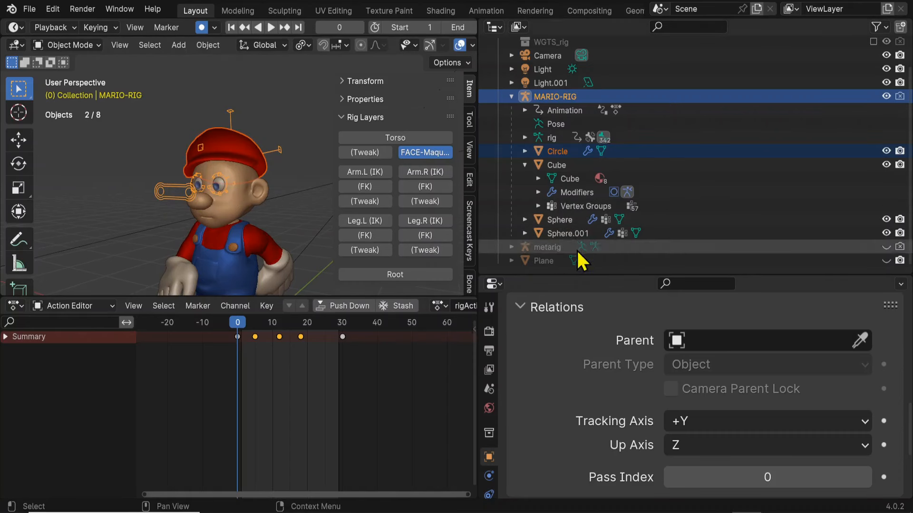
pyautogui.moveTo(211, 226)
pyautogui.mouseDown(button='middle')
pyautogui.moveTo(169, 215)
pyautogui.moveTo(202, 219)
pyautogui.mouseUp(button='middle')
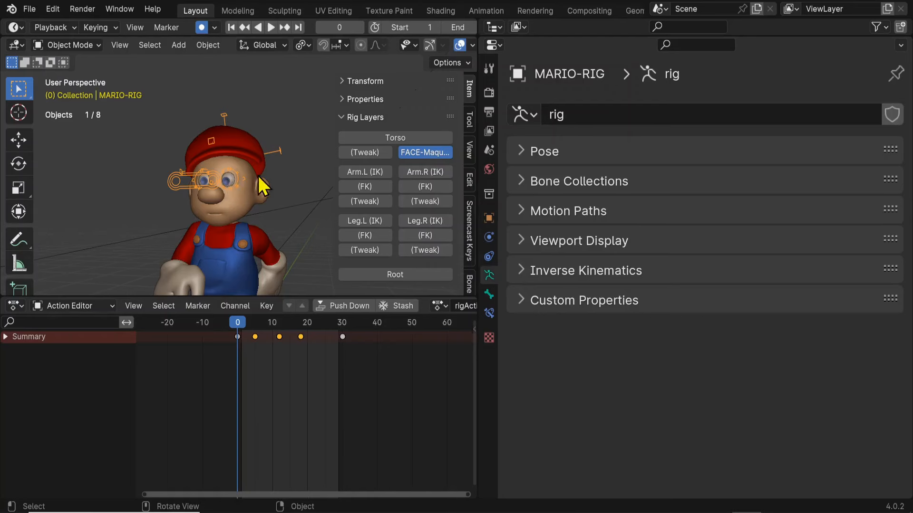
# Step: Enlarge the Outliner, make the metarig visible in it and hide MARIO-RIG
pyautogui.hotkey('ctrl', 'Tab')
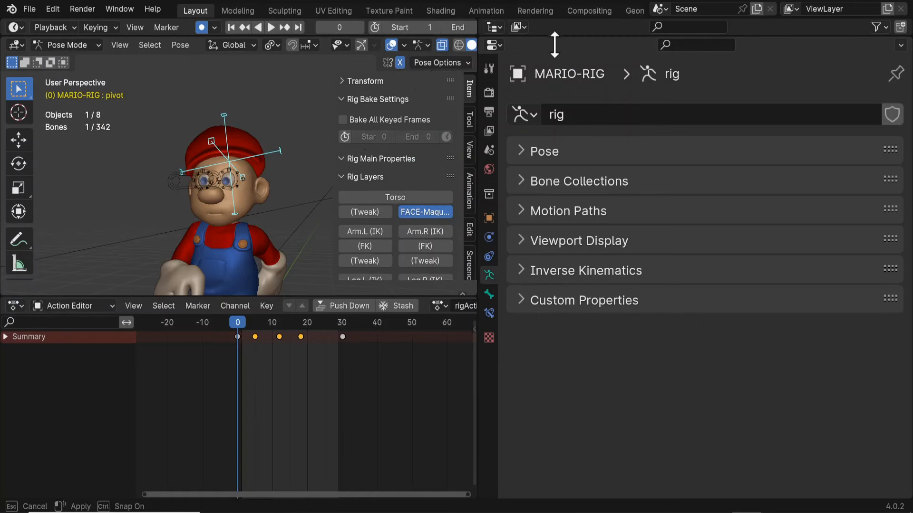
pyautogui.moveTo(552, 35); pyautogui.dragTo(552, 102)
pyautogui.hotkey('ctrl', 'Tab')
pyautogui.moveTo(357, 104); pyautogui.dragTo(357, 36)
pyautogui.moveTo(554, 35); pyautogui.dragTo(554, 278)
pyautogui.scroll(-2, 588, 159)
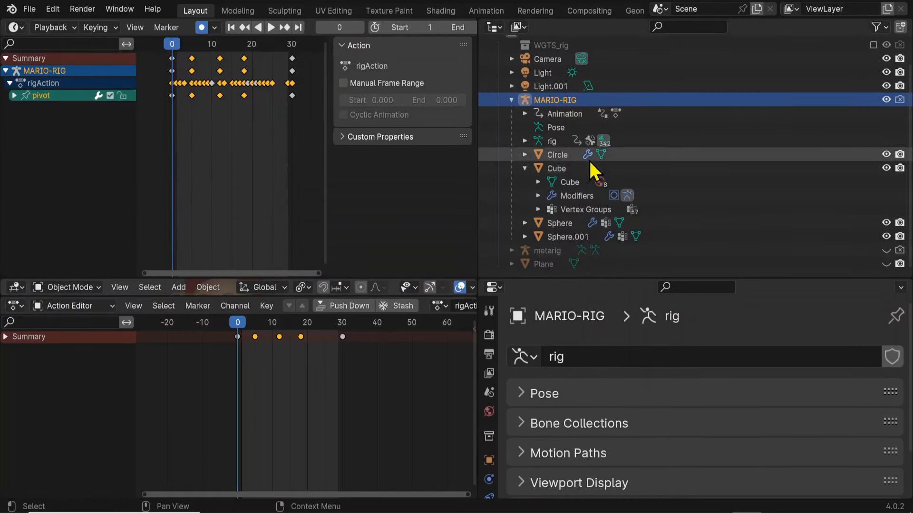
pyautogui.click(547, 251)
pyautogui.click(885, 251)
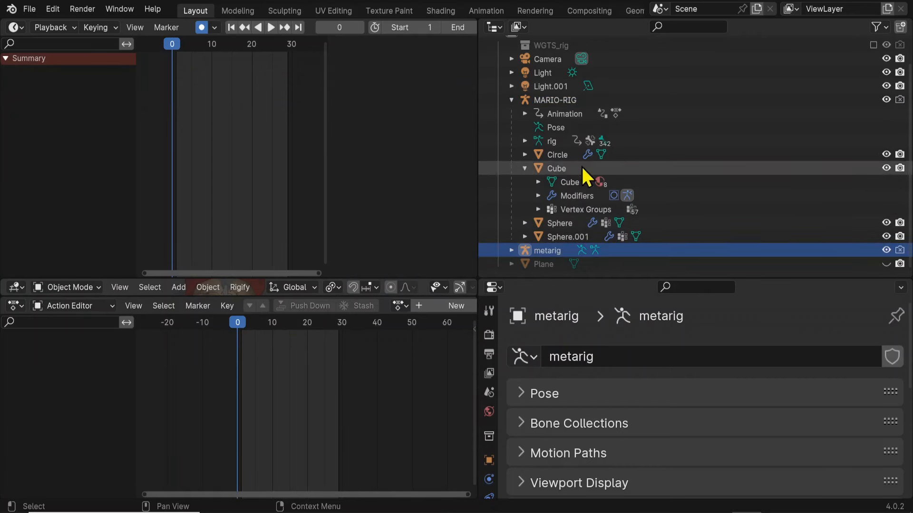
pyautogui.click(887, 100)
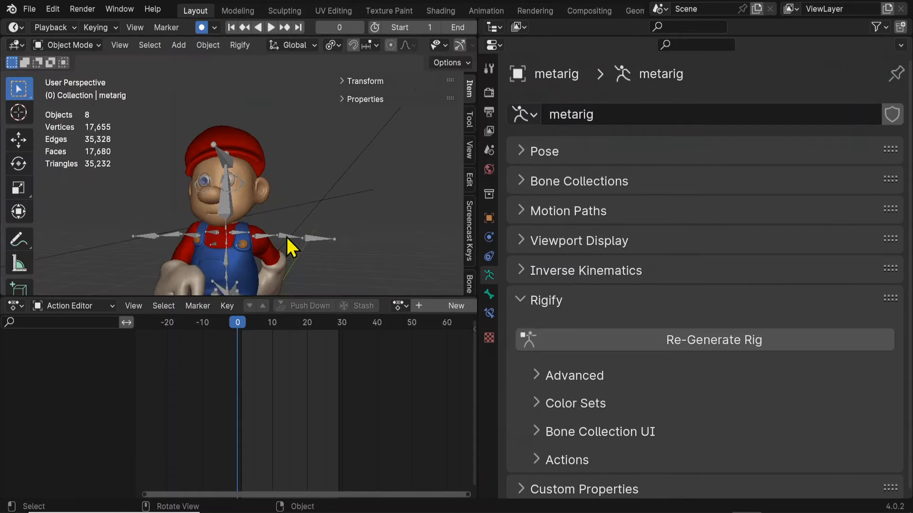
# Step: Select the metarig and examine its bones from the front and at an angle in a maximised 3D viewport
pyautogui.moveTo(286, 236); pyautogui.dragTo(333, 218, button='middle')
pyautogui.scroll(5, 332, 213)
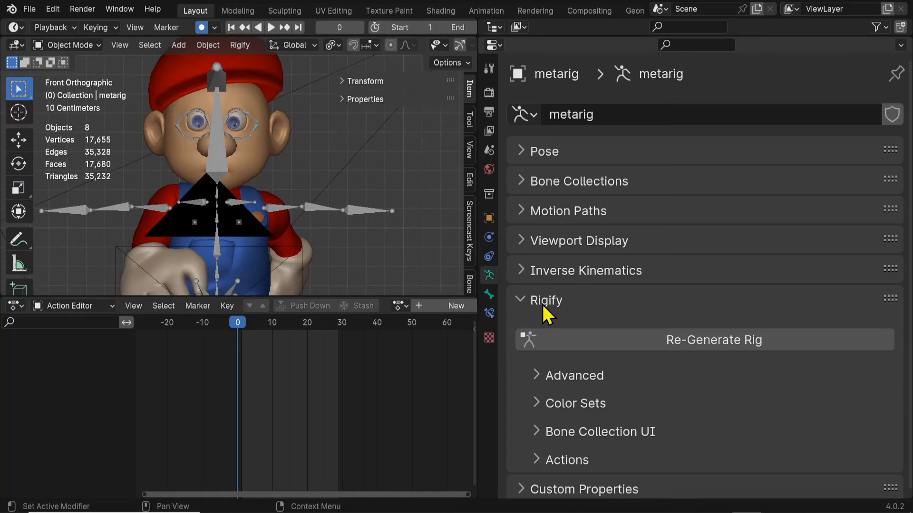
pyautogui.click(523, 301)
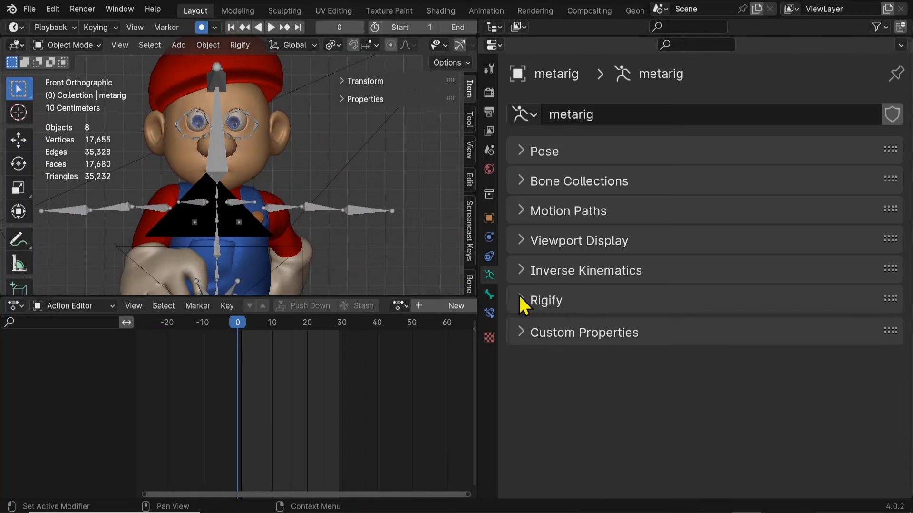
pyautogui.click(317, 209)
pyautogui.scroll(-2, 354, 222)
pyautogui.hotkey('ctrl', 'space')
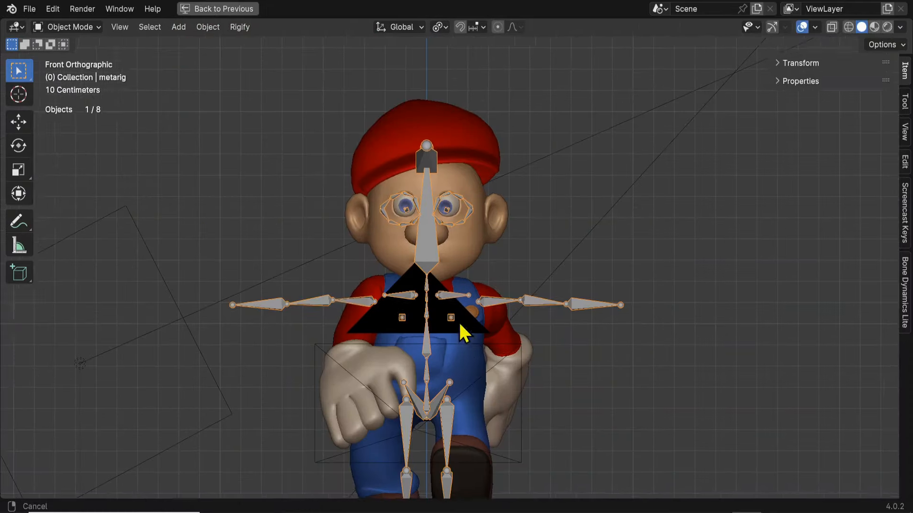
pyautogui.moveTo(458, 321); pyautogui.dragTo(427, 286, button='middle')
pyautogui.moveTo(361, 428); pyautogui.dragTo(520, 358, button='middle')
pyautogui.hotkey('ctrl', 'space')
pyautogui.moveTo(380, 215); pyautogui.dragTo(312, 188, button='middle')
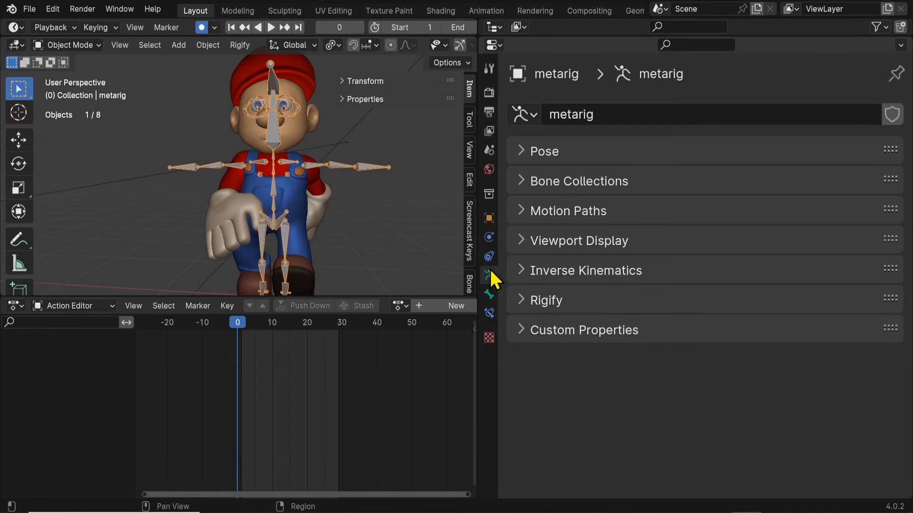
# Step: Put the metarig in Edit Mode, expand its Rigify settings and browse a lengthened Samples list of rig types
pyautogui.click(525, 301)
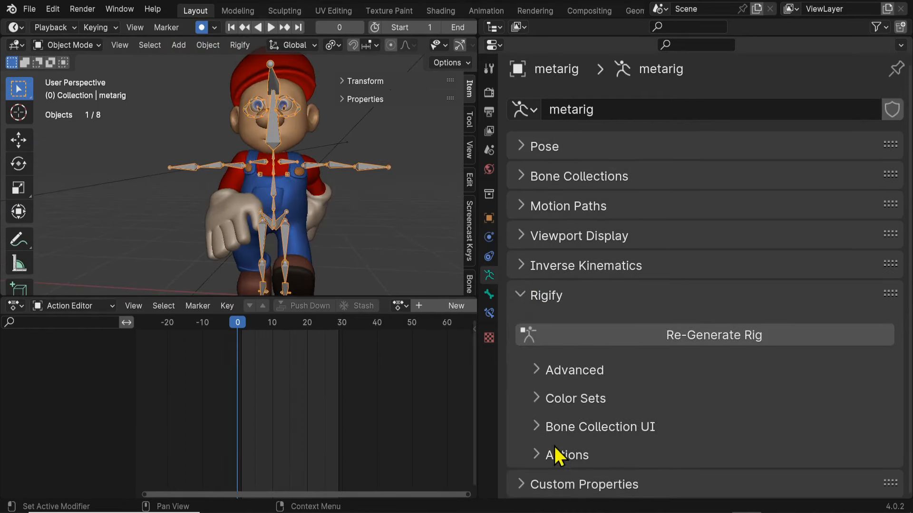
pyautogui.press('Tab')
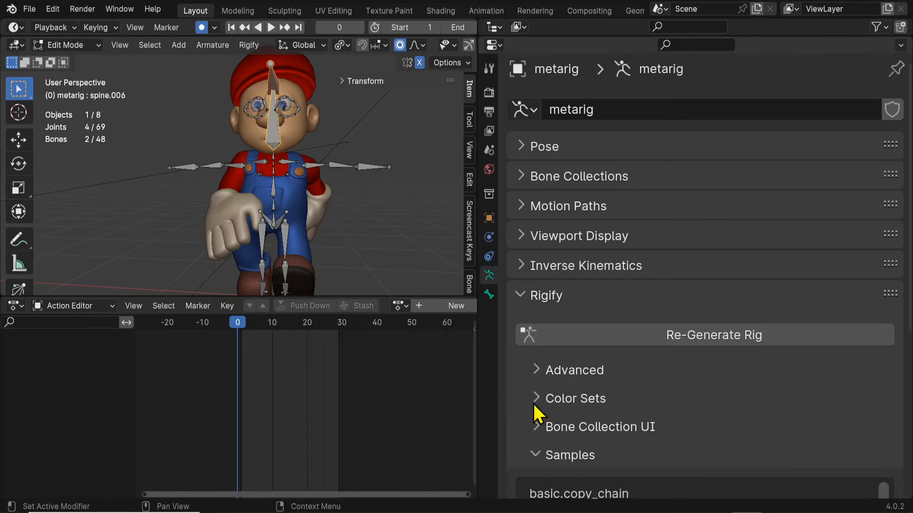
pyautogui.scroll(-8, 532, 402)
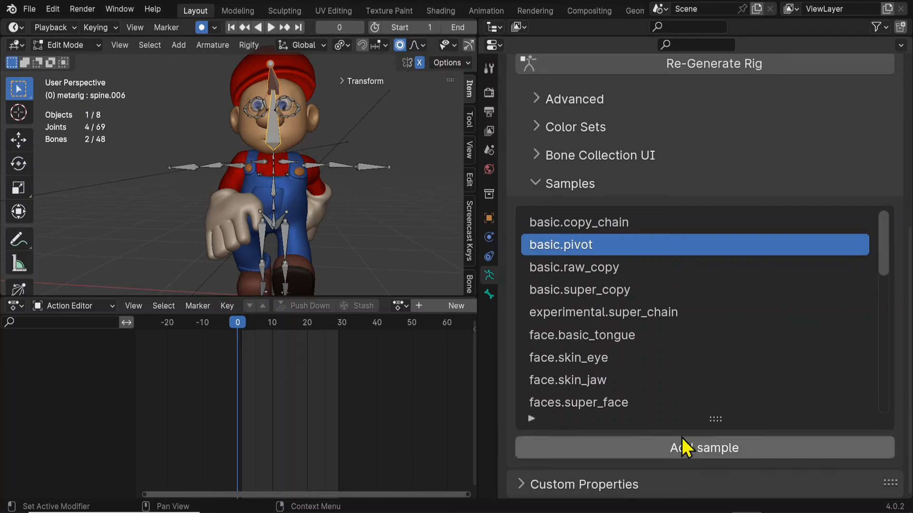
pyautogui.moveTo(719, 420); pyautogui.dragTo(726, 466)
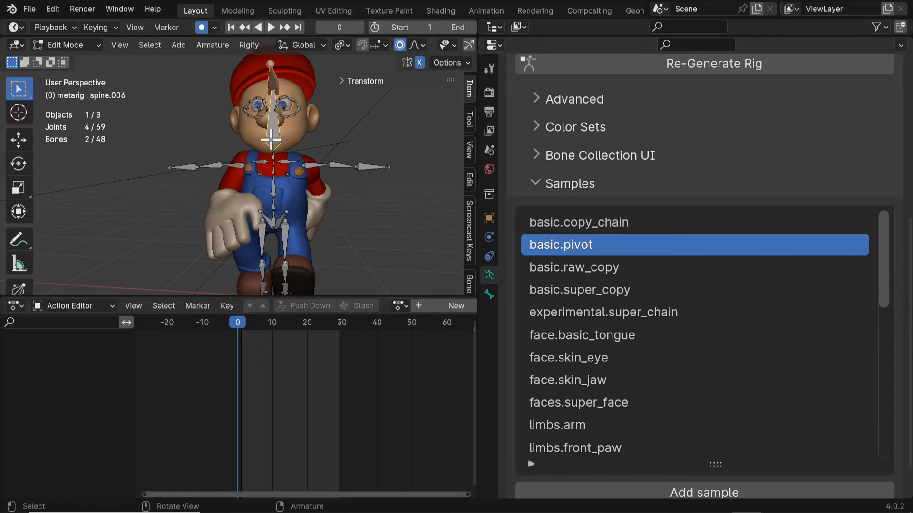
pyautogui.scroll(4, 335, 224)
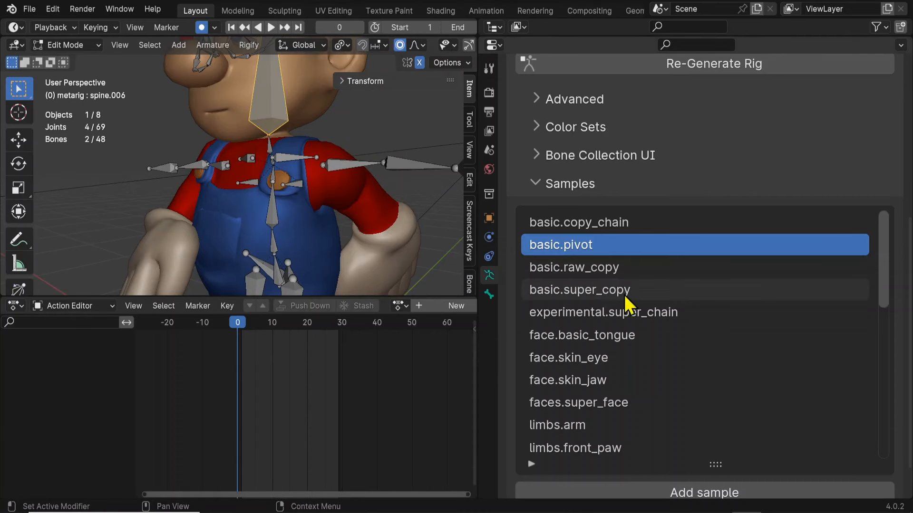
pyautogui.scroll(-2, 633, 320)
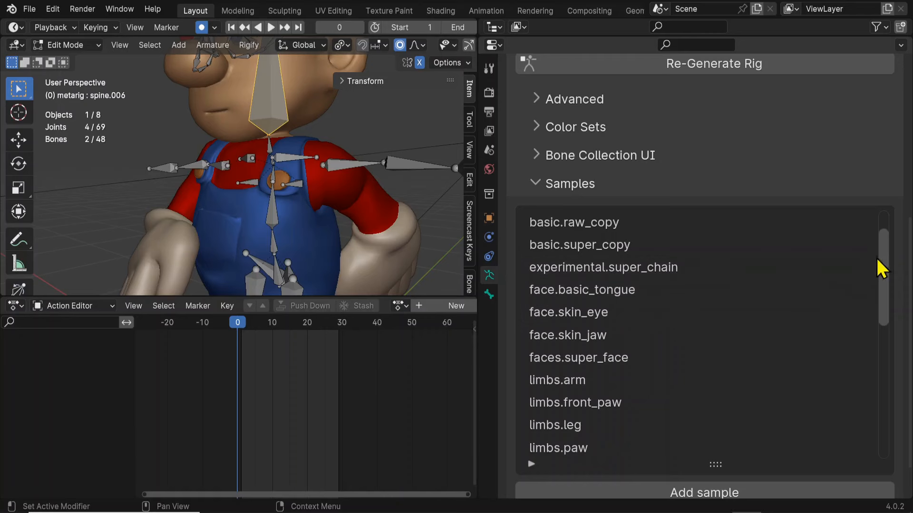
pyautogui.moveTo(883, 261)
pyautogui.mouseDown()
pyautogui.moveTo(886, 273)
pyautogui.moveTo(882, 259)
pyautogui.mouseUp()
pyautogui.scroll(-2, 267, 212)
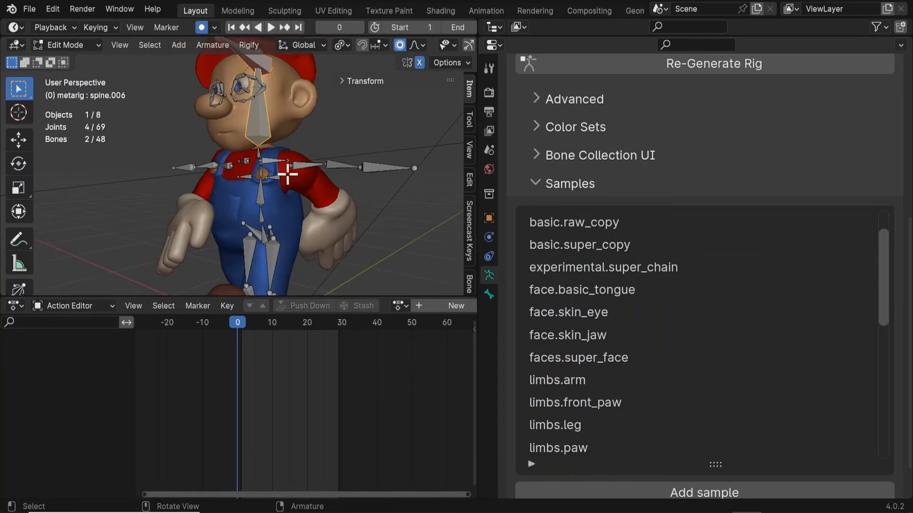
pyautogui.scroll(-2, 288, 175)
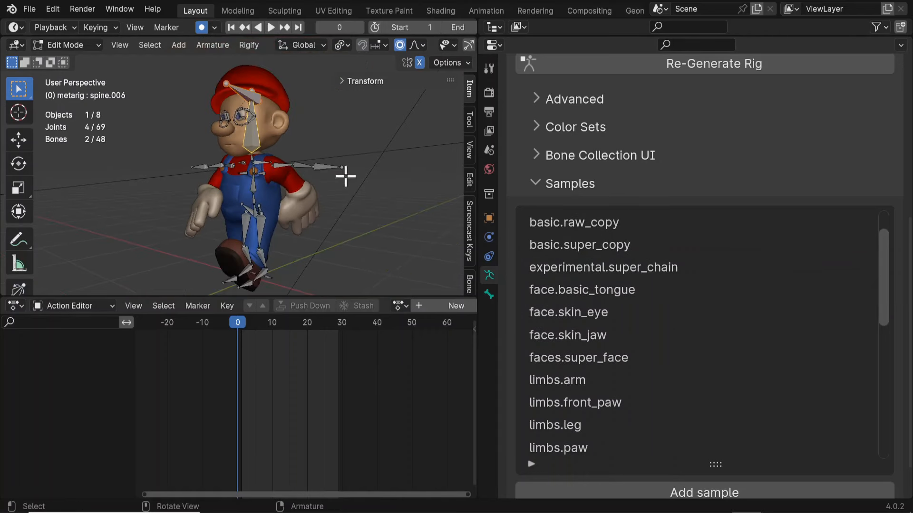
# Step: Add the face.skin_jaw sample from the Rigify samples to the metarig
pyautogui.click(603, 299)
pyautogui.click(595, 314)
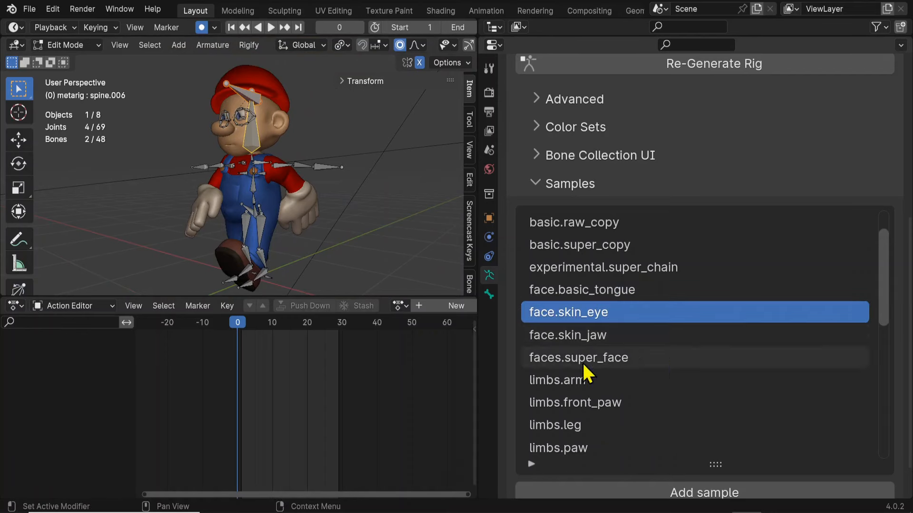
pyautogui.click(583, 339)
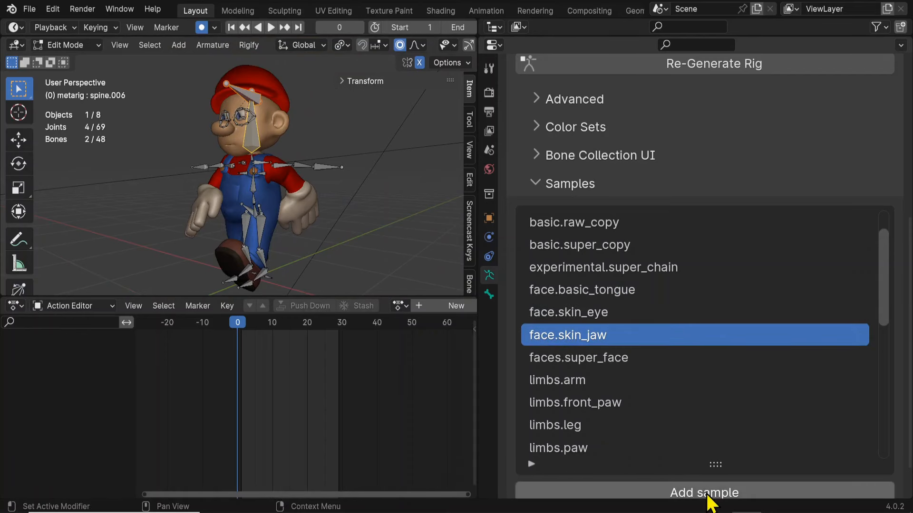
pyautogui.click(706, 494)
# Step: In side view, move the newly added jaw bones about 1.3 m up and 0.34 m forward to Mario's mouth
pyautogui.press('KP_3')
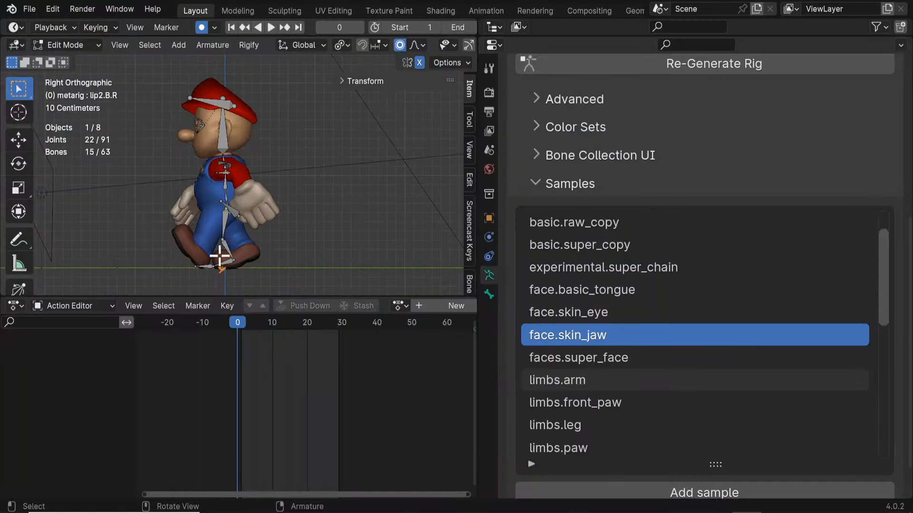
pyautogui.press('g')
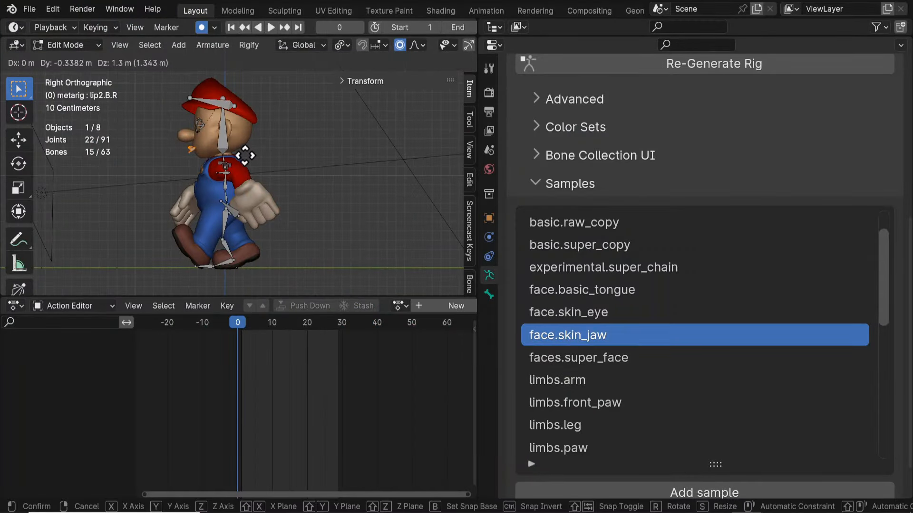
pyautogui.click(244, 157)
pyautogui.press('KP_1')
pyautogui.hotkey('ctrl', 'space')
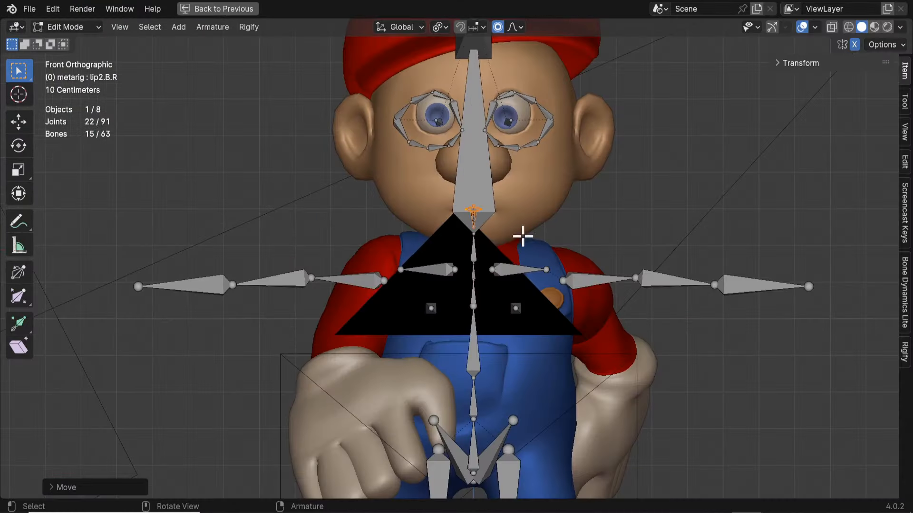
pyautogui.scroll(2, 542, 228)
pyautogui.moveTo(542, 228); pyautogui.dragTo(525, 226, button='middle')
pyautogui.press('s')
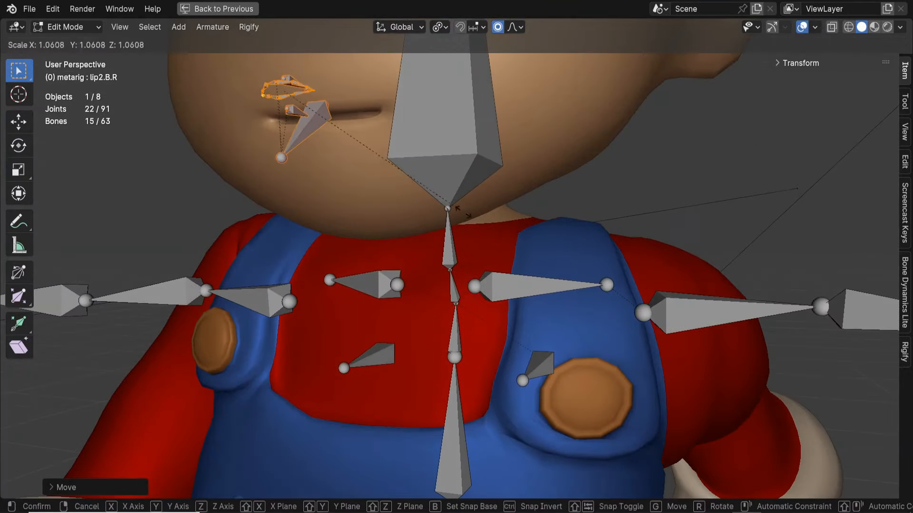
pyautogui.click(323, 125)
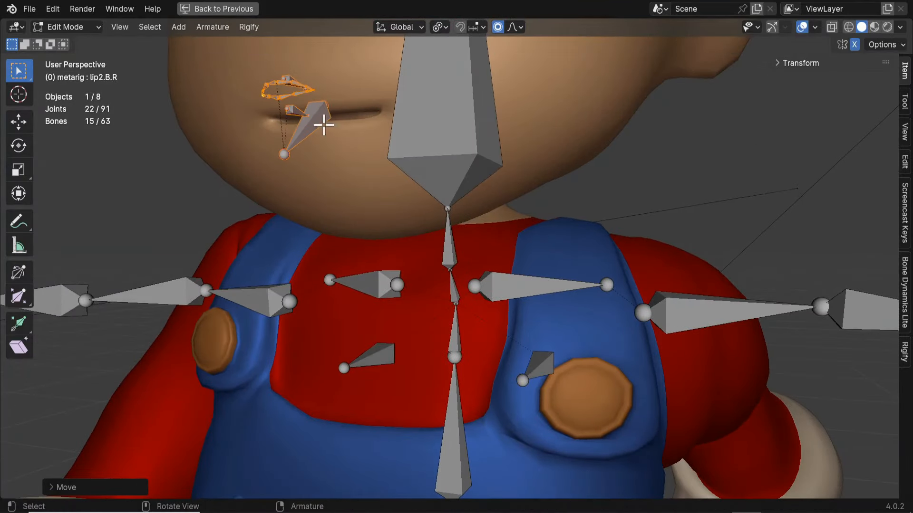
pyautogui.press('s')
pyautogui.press('Escape')
# Step: Set the transform pivot to Median Point and scale up the selected jaw, teeth and lip bones to fit the mouth
pyautogui.press('.')
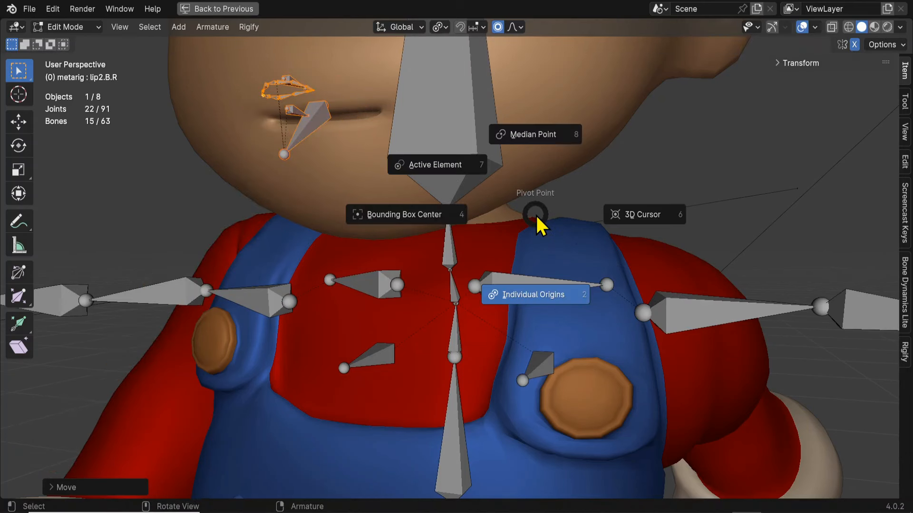
pyautogui.click(533, 135)
pyautogui.click(437, 29)
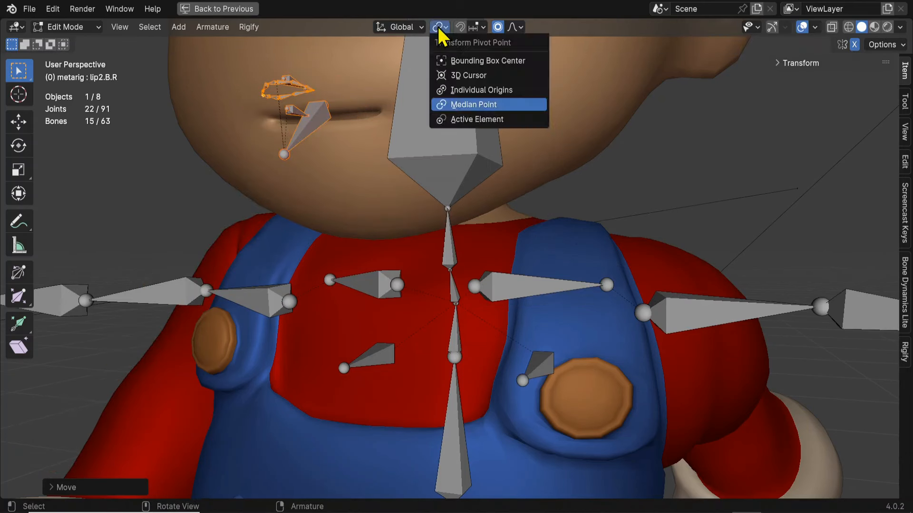
pyautogui.click(471, 106)
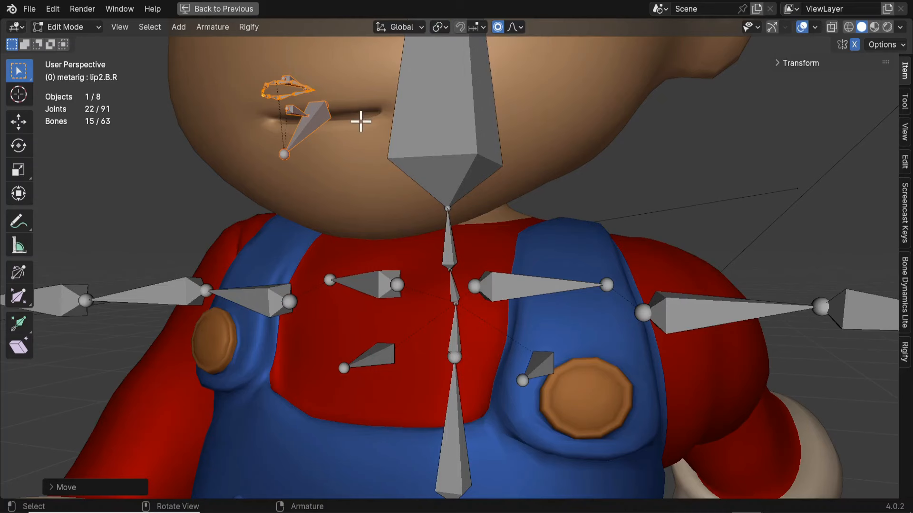
pyautogui.press('s')
pyautogui.click(461, 174)
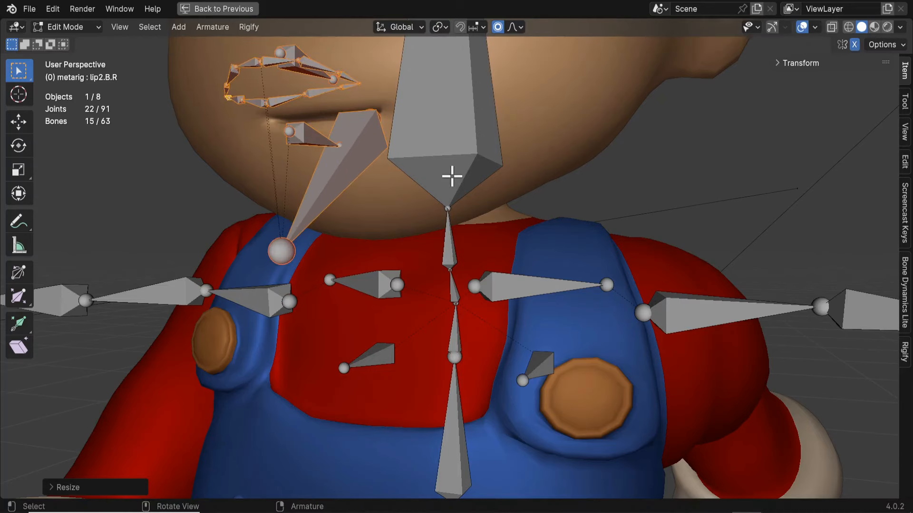
# Step: In side view, move the enlarged mouth bones backward so the lip bones sit at the surface of the face
pyautogui.press('KP_3')
pyautogui.press('g')
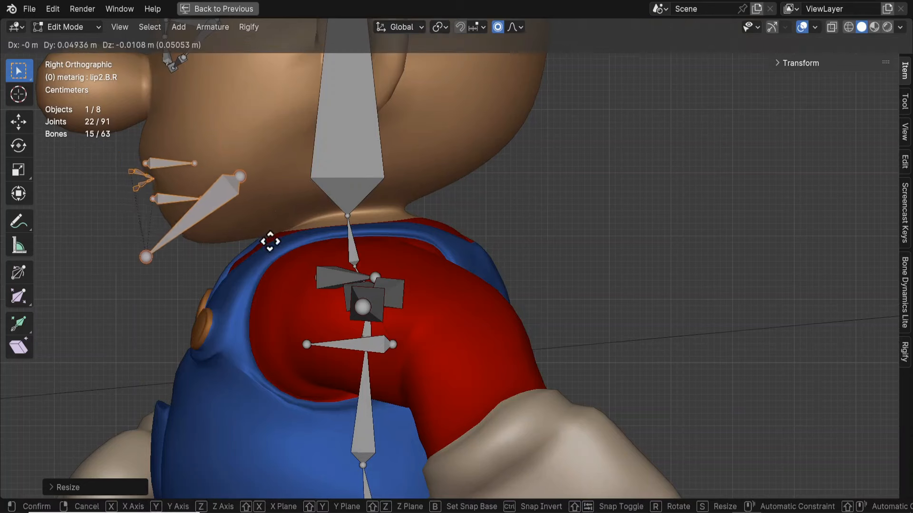
pyautogui.click(271, 241)
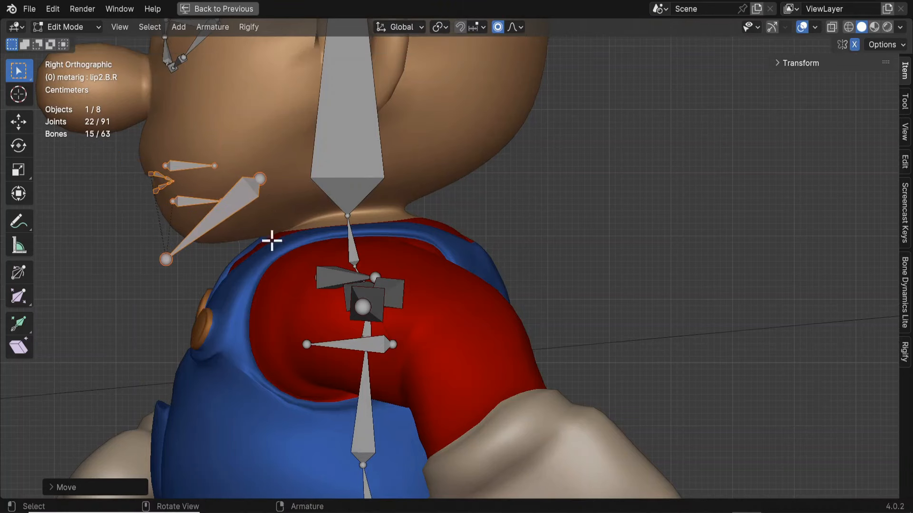
# Step: Reposition the jaw bone's ends, its rear joint back and up beside the head bone and its front joint inside the chin
pyautogui.click(259, 179)
pyautogui.press('g')
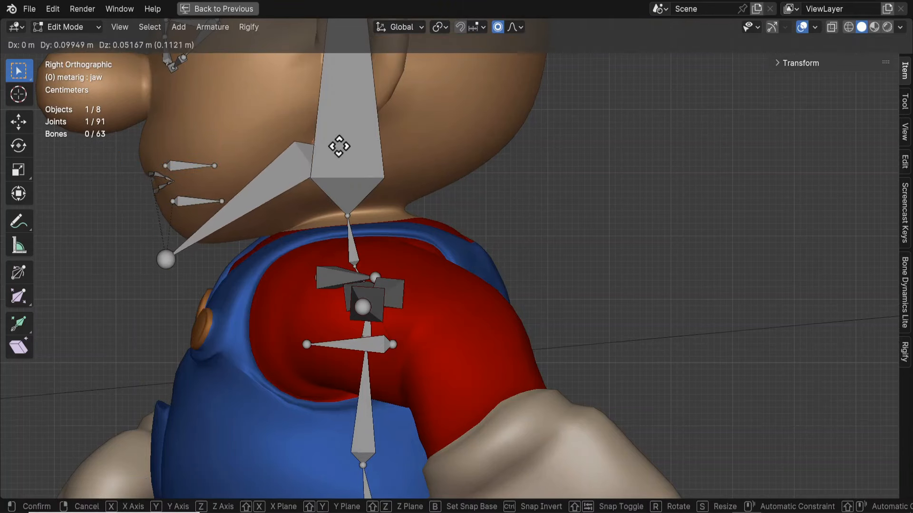
pyautogui.click(339, 147)
pyautogui.click(186, 257)
pyautogui.press('g')
pyautogui.click(223, 245)
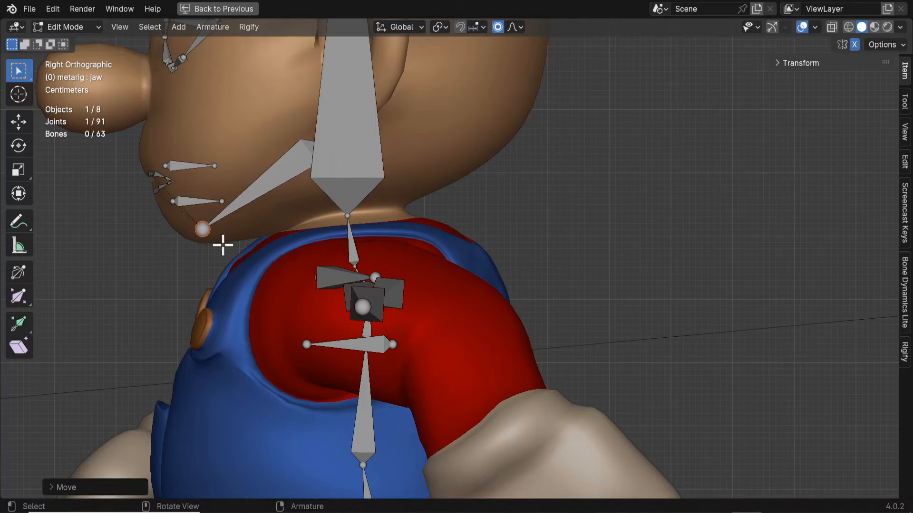
# Step: Parent the upper teeth bone teeth.T to the head bone spine.006 with Keep Offset
pyautogui.click(200, 202)
pyautogui.keyDown('ctrl'); pyautogui.moveTo(232, 182); pyautogui.dragTo(311, 225, button='middle'); pyautogui.keyUp('ctrl')
pyautogui.keyDown('shift'); pyautogui.click(145, 194); pyautogui.keyUp('shift')
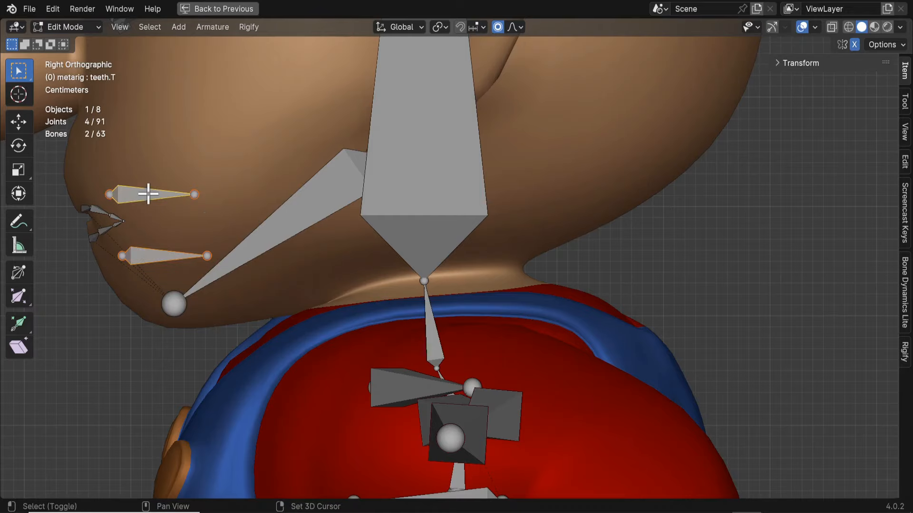
pyautogui.keyDown('shift'); pyautogui.moveTo(169, 221); pyautogui.dragTo(347, 221, button='middle'); pyautogui.keyUp('shift')
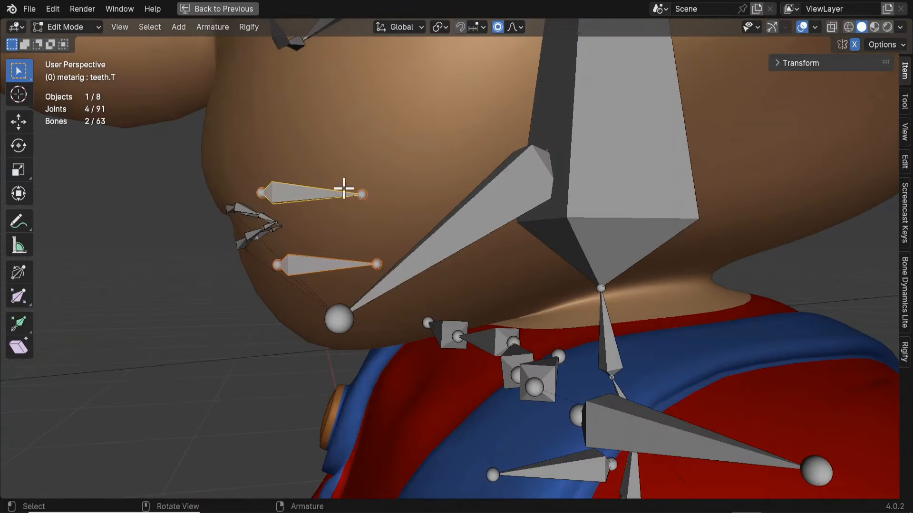
pyautogui.click(316, 187)
pyautogui.moveTo(316, 188); pyautogui.dragTo(365, 224, button='middle')
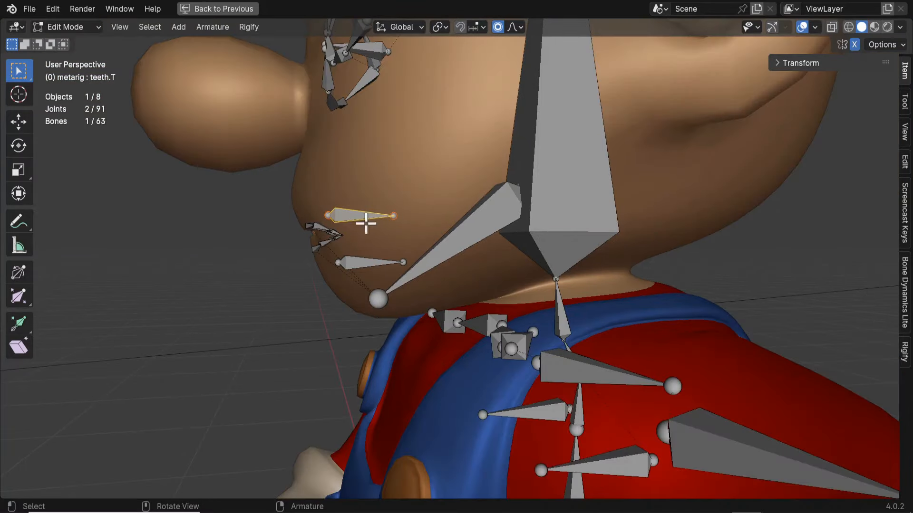
pyautogui.keyDown('shift'); pyautogui.click(547, 130); pyautogui.keyUp('shift')
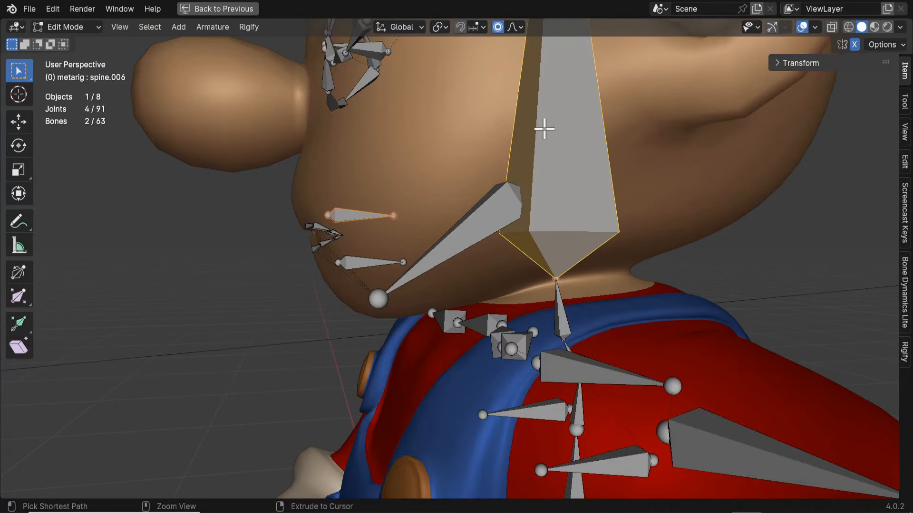
pyautogui.hotkey('ctrl', 'p')
pyautogui.click(547, 129)
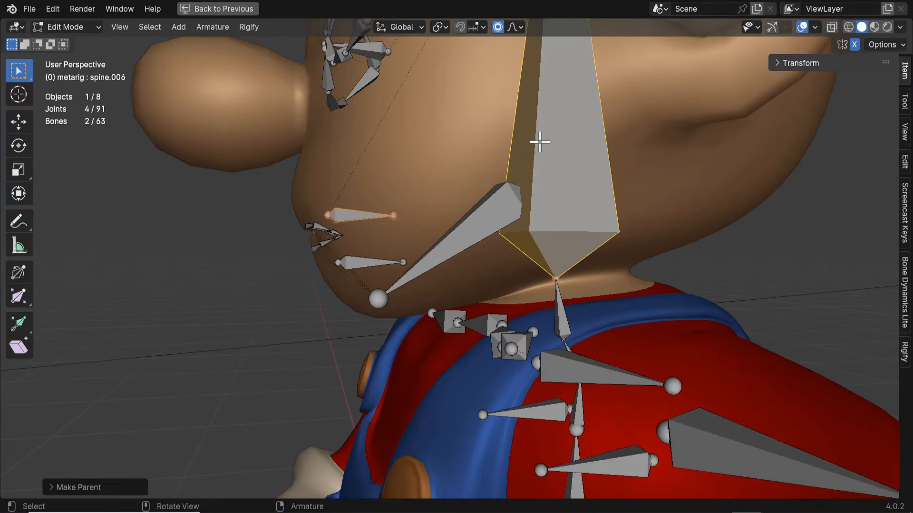
pyautogui.click(380, 262)
pyautogui.press('g')
pyautogui.rightClick(403, 266)
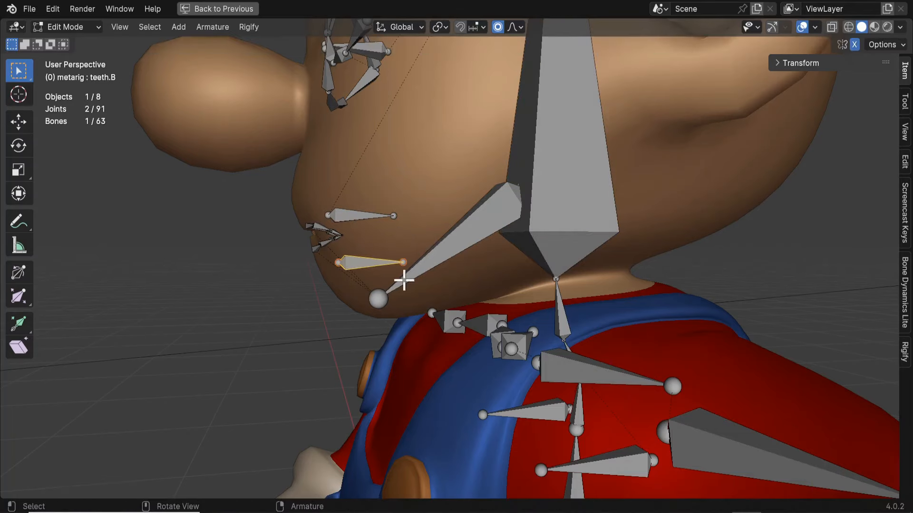
pyautogui.scroll(3, 299, 267)
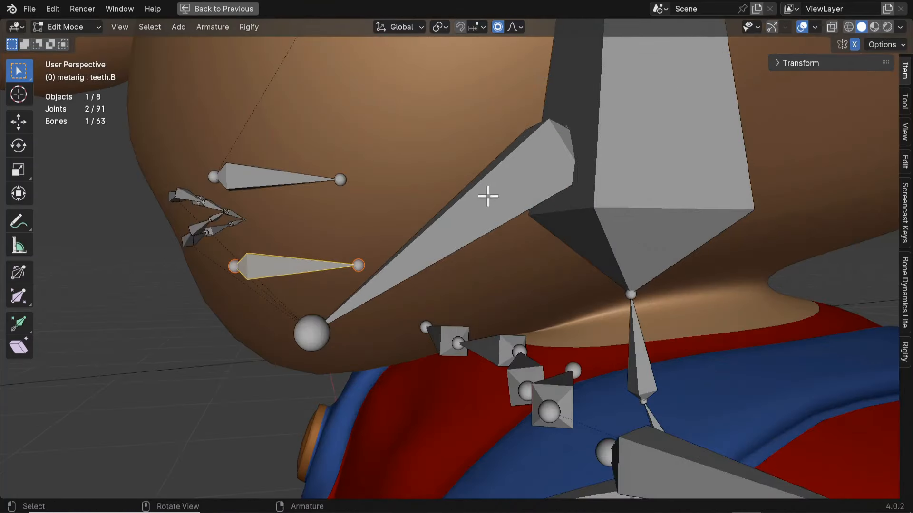
pyautogui.scroll(-2, 482, 225)
# Step: Parent the jaw bone to the head bone spine.006 with Keep Offset
pyautogui.click(482, 225)
pyautogui.press('g')
pyautogui.rightClick(386, 185)
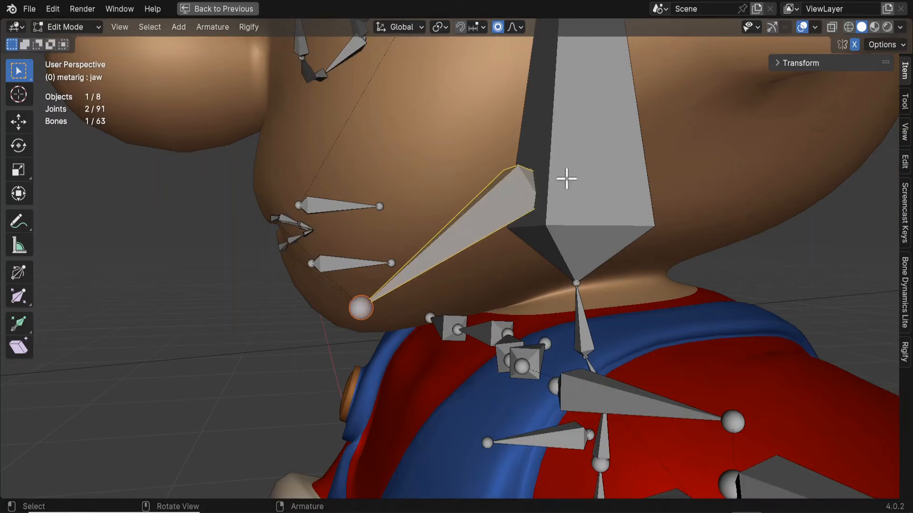
pyautogui.keyDown('shift'); pyautogui.click(606, 125); pyautogui.keyUp('shift')
pyautogui.hotkey('ctrl', 'p')
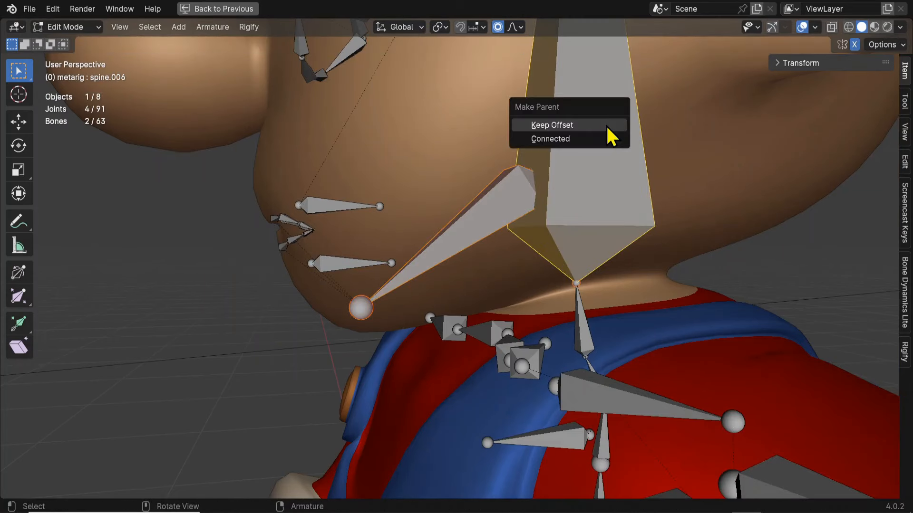
pyautogui.click(607, 125)
pyautogui.moveTo(419, 263); pyautogui.dragTo(381, 273, button='middle')
pyautogui.scroll(3, 361, 236)
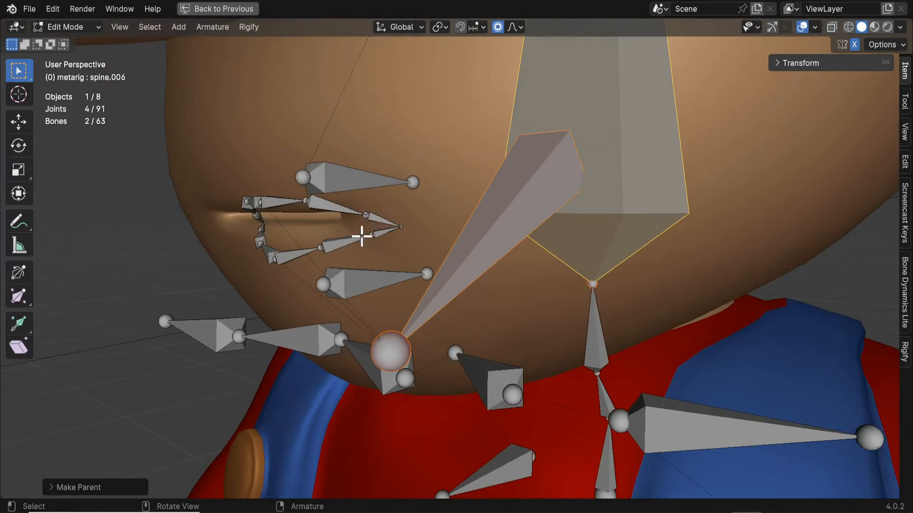
pyautogui.click(393, 220)
pyautogui.press('g')
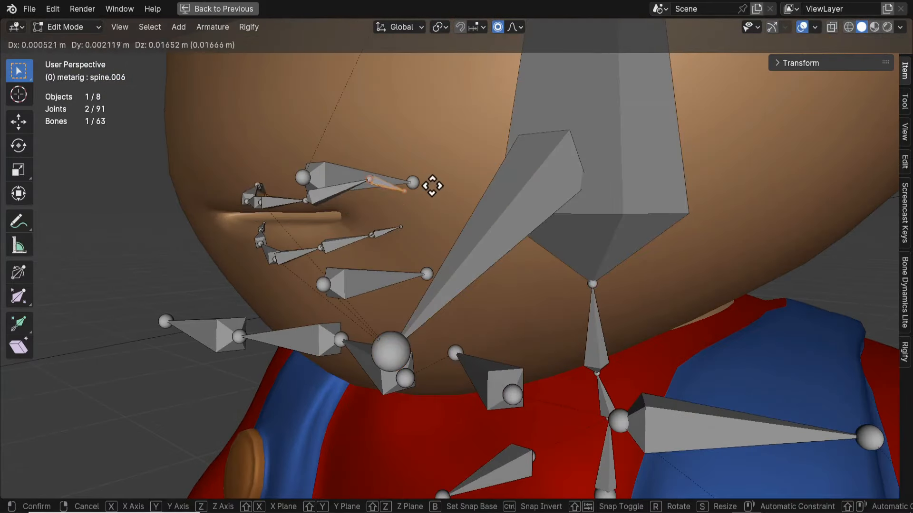
pyautogui.press('Escape')
# Step: Select one side's linked lip bones, scale them to about 0.67 along global Y in side view, and move them forward to the mouth
pyautogui.click(399, 225)
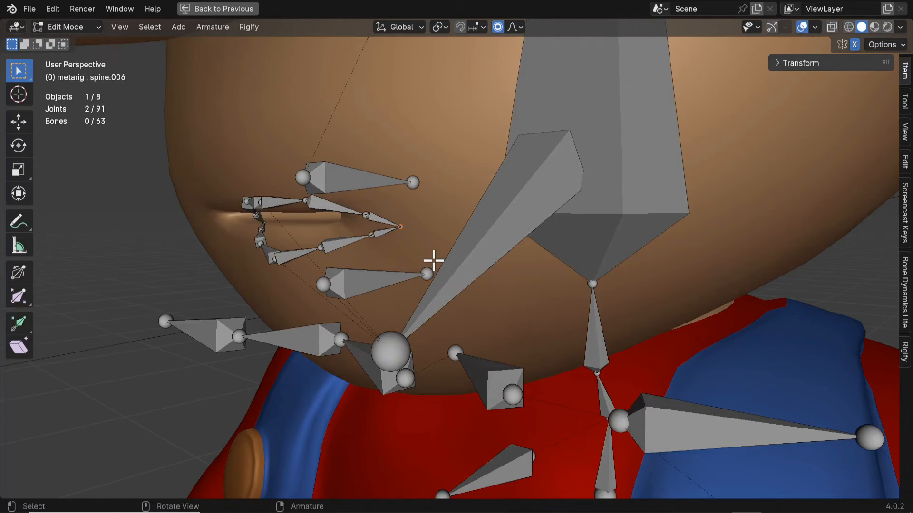
pyautogui.press('KP_3')
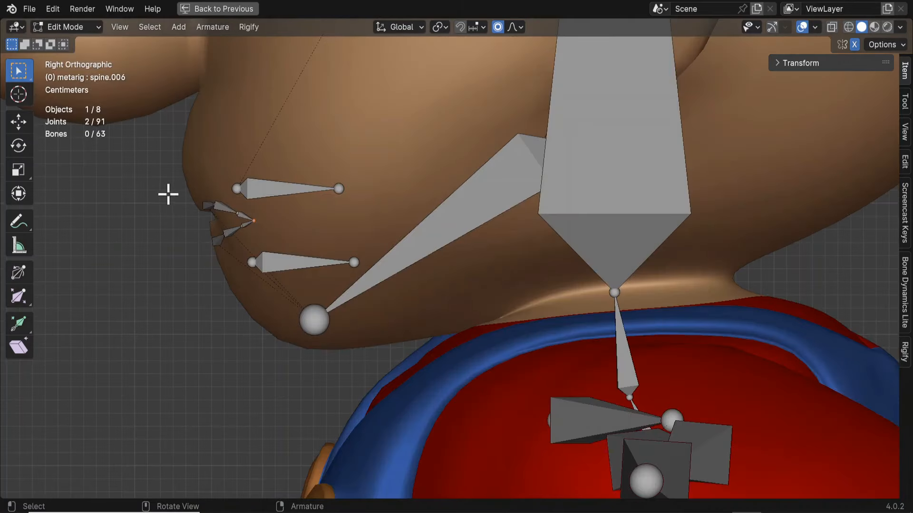
pyautogui.press('l')
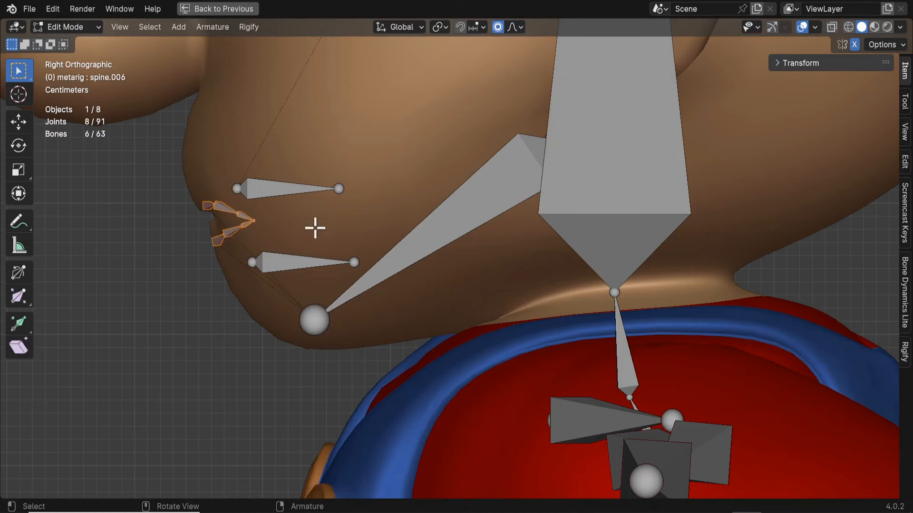
pyautogui.press('s')
pyautogui.press('y')
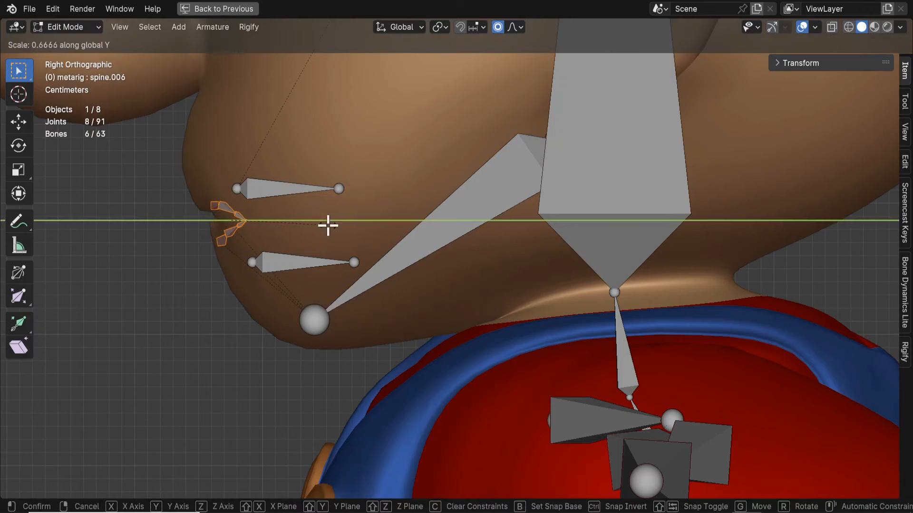
pyautogui.click(328, 224)
pyautogui.press('g')
pyautogui.click(317, 224)
# Step: Scale the selected lip bones taller along Z and rotate them slightly to follow the mouth's profile
pyautogui.press('s')
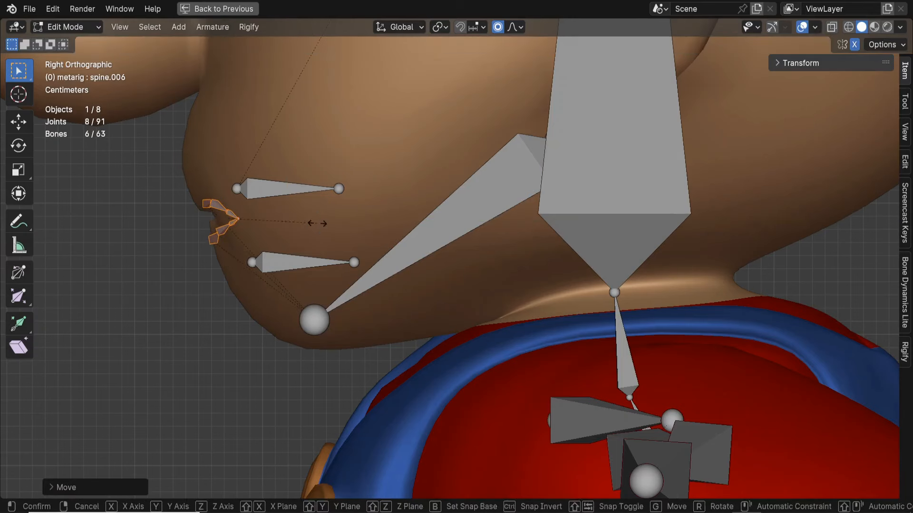
pyautogui.press('z')
pyautogui.click(348, 255)
pyautogui.press('r')
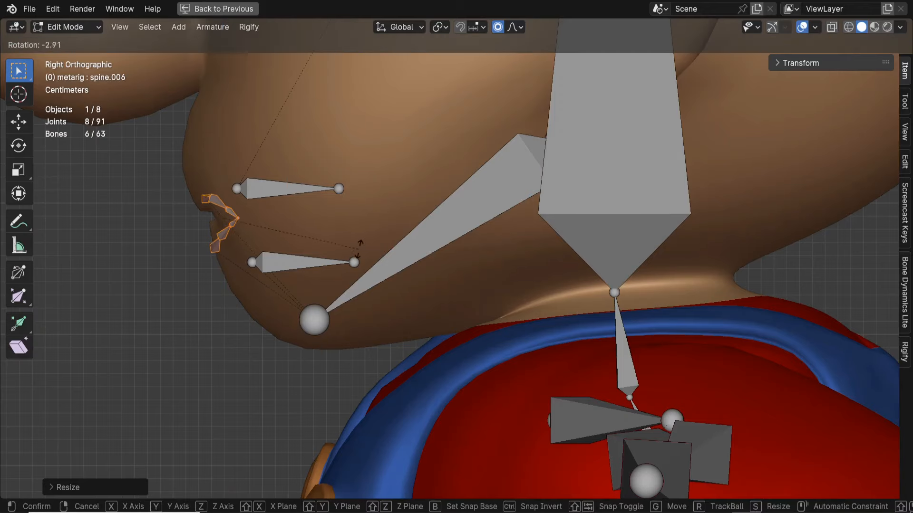
pyautogui.click(373, 226)
# Step: Leave the maximised 3D viewport and collapse the metarig's Rigify Samples section
pyautogui.press('KP_1')
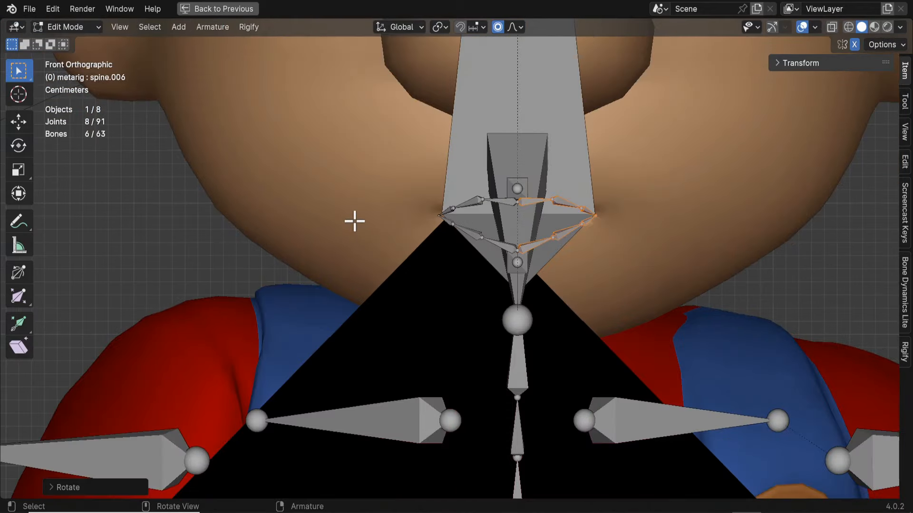
pyautogui.moveTo(554, 217); pyautogui.dragTo(420, 246, button='middle')
pyautogui.hotkey('ctrl', 'space')
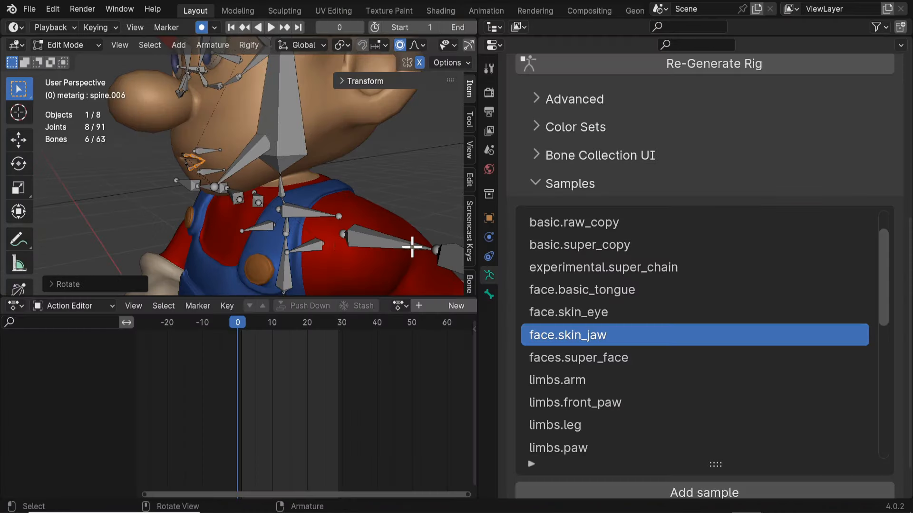
pyautogui.click(561, 185)
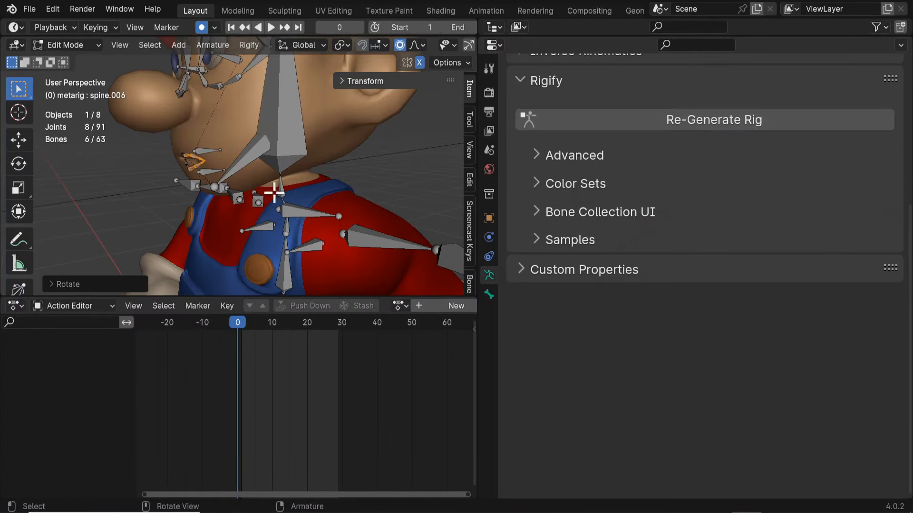
# Step: Select all the small lip and teeth bones at the character's mouth
pyautogui.moveTo(275, 192); pyautogui.dragTo(309, 206, button='middle')
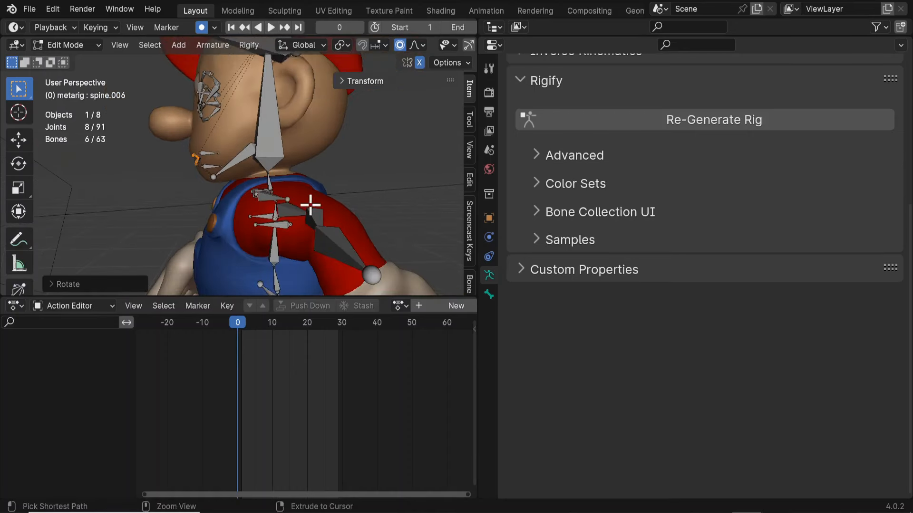
pyautogui.hotkey('ctrl', 'space')
pyautogui.scroll(3, 310, 232)
pyautogui.press('b')
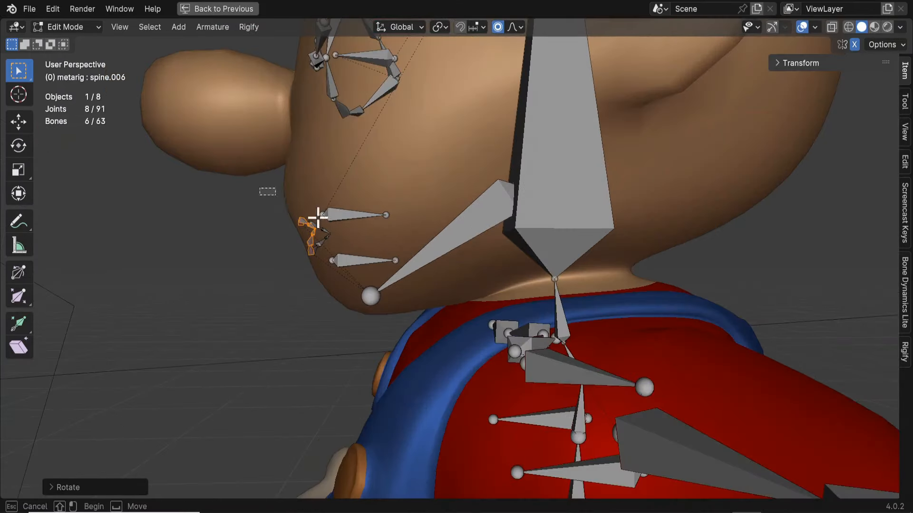
pyautogui.moveTo(259, 188); pyautogui.dragTo(400, 266)
pyautogui.moveTo(403, 289)
pyautogui.mouseDown(button='middle')
pyautogui.moveTo(389, 297)
pyautogui.moveTo(366, 245)
pyautogui.moveTo(478, 269)
pyautogui.moveTo(656, 258)
pyautogui.moveTo(464, 286)
pyautogui.moveTo(505, 271)
pyautogui.mouseUp(button='middle')
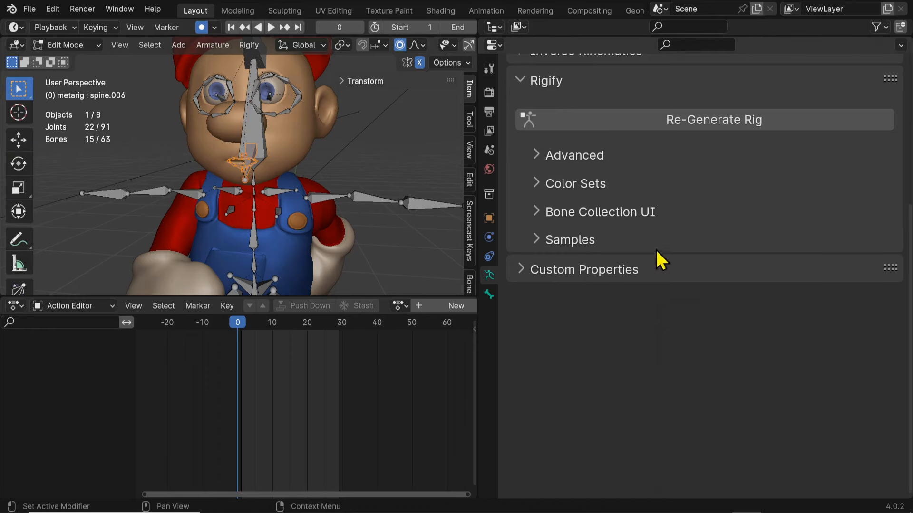
# Step: Expand the metarig's Bone Collections and enlarge the collection list
pyautogui.scroll(8, 648, 126)
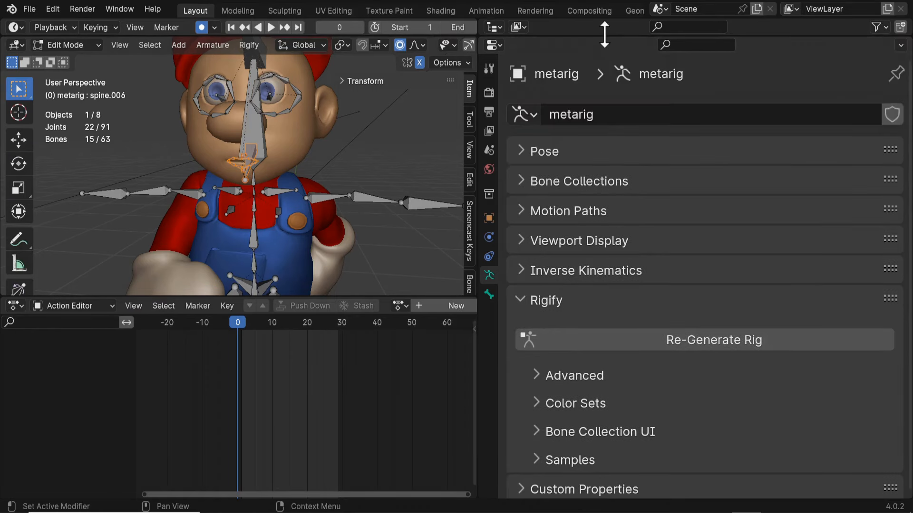
pyautogui.moveTo(604, 34); pyautogui.dragTo(602, 6)
pyautogui.moveTo(357, 157); pyautogui.dragTo(271, 153, button='middle')
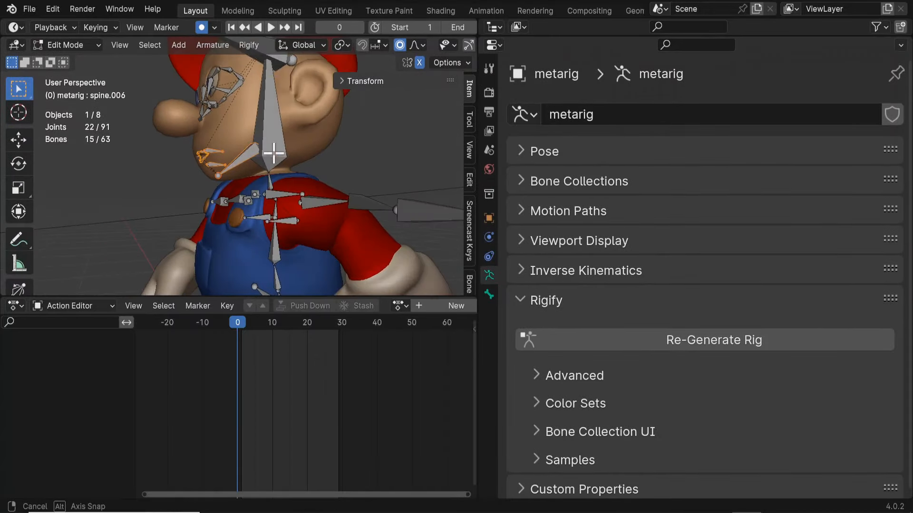
pyautogui.click(532, 181)
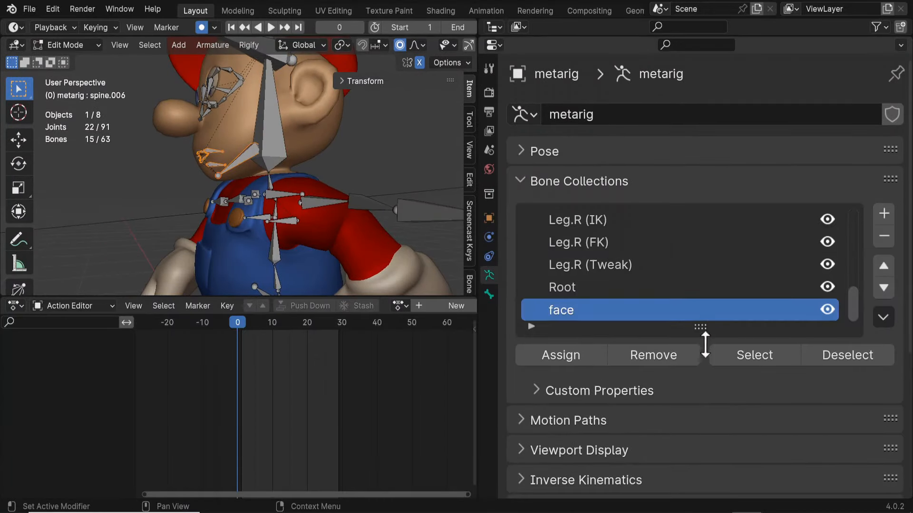
pyautogui.moveTo(705, 345); pyautogui.dragTo(699, 434)
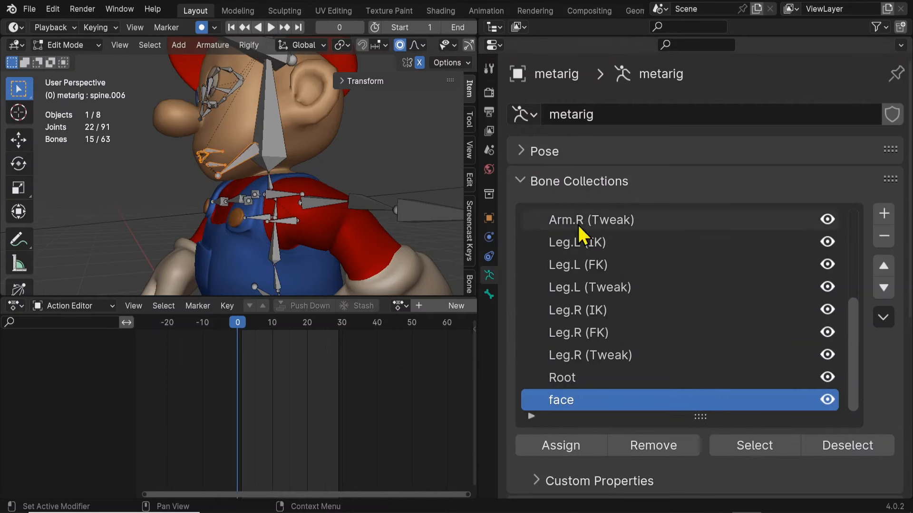
# Step: Move the selected mouth bones to a new bone collection named Bouche
pyautogui.press('m')
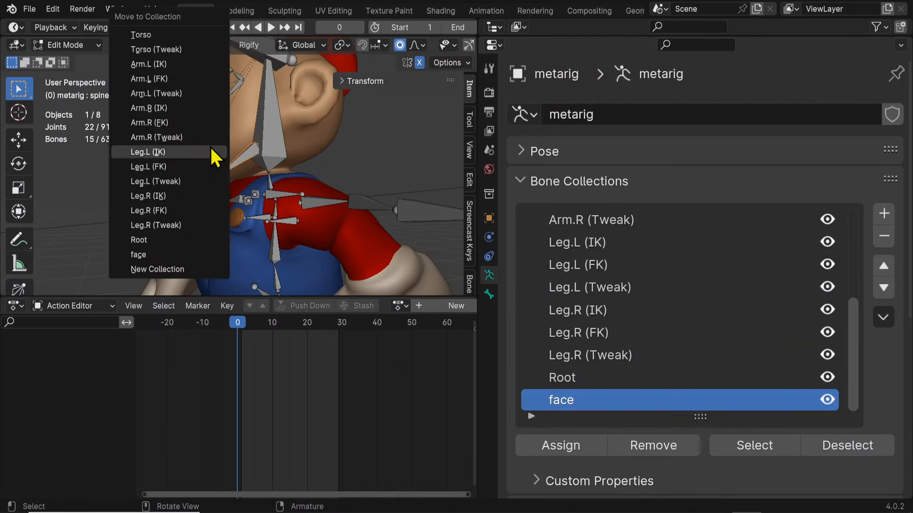
pyautogui.click(173, 270)
pyautogui.write('Bou')
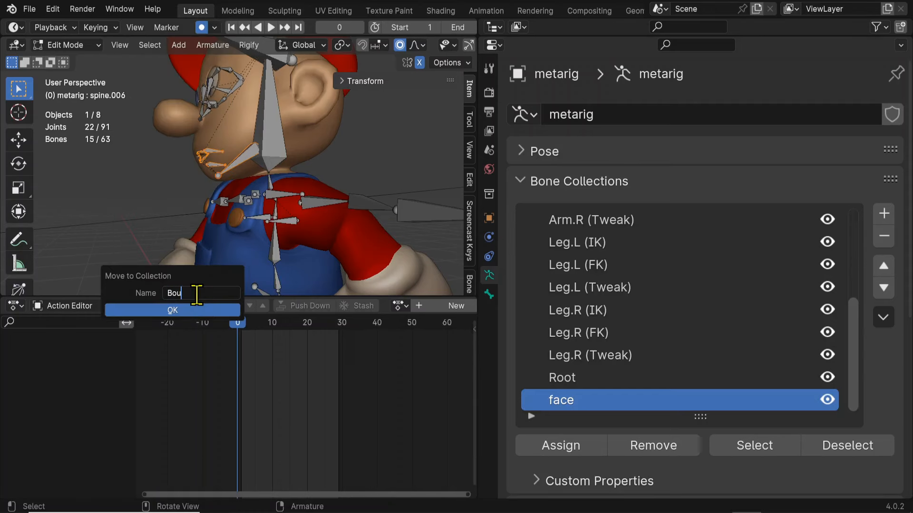
pyautogui.write('che')
pyautogui.click(185, 310)
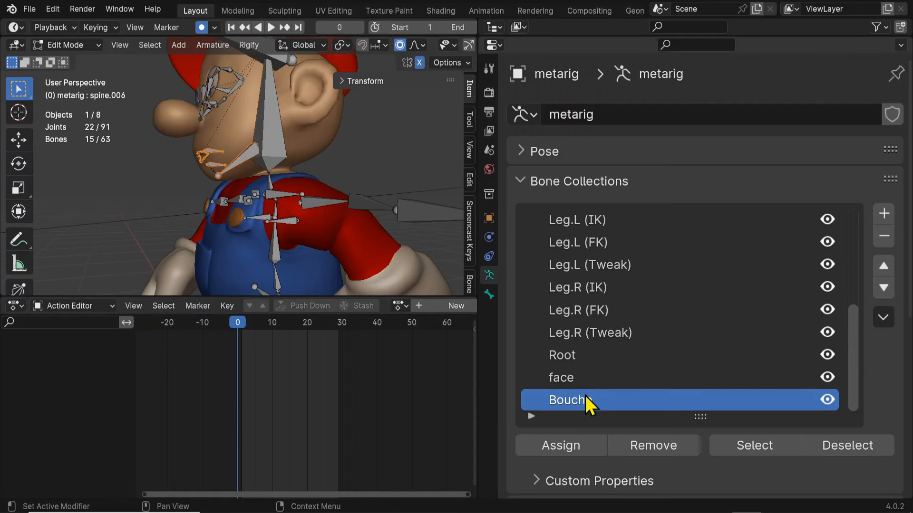
pyautogui.doubleClick(566, 406)
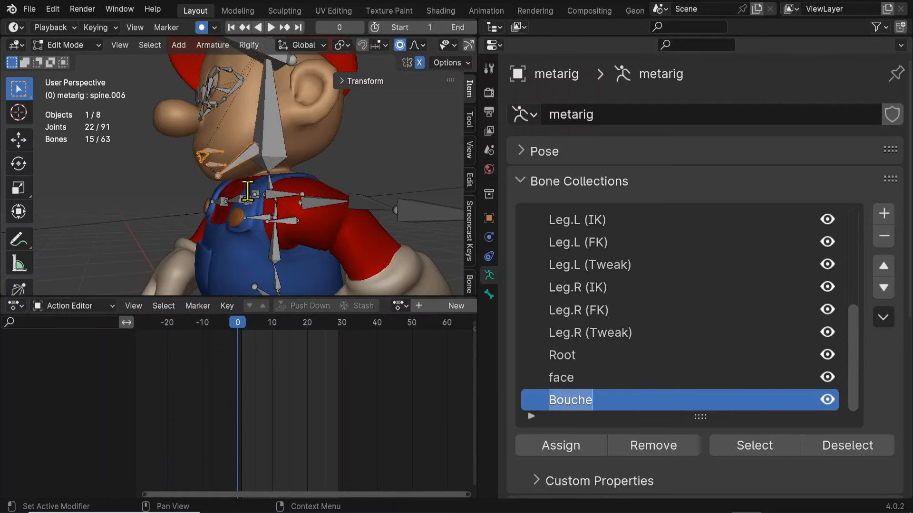
# Step: Select the mouth bones together with the jaw bone and move them to the Bouche collection
pyautogui.click(189, 159)
pyautogui.moveTo(174, 143); pyautogui.dragTo(241, 175)
pyautogui.keyDown('shift'); pyautogui.click(238, 159); pyautogui.keyUp('shift')
pyautogui.press('m')
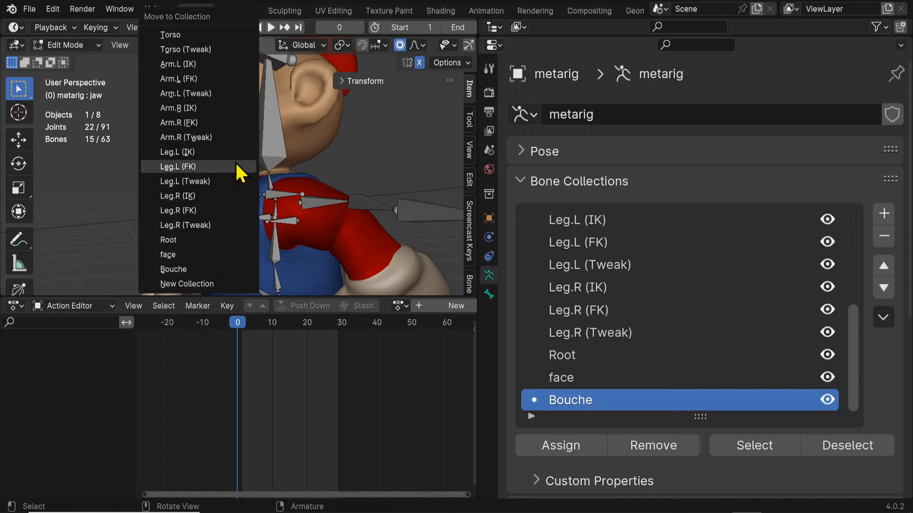
pyautogui.click(184, 270)
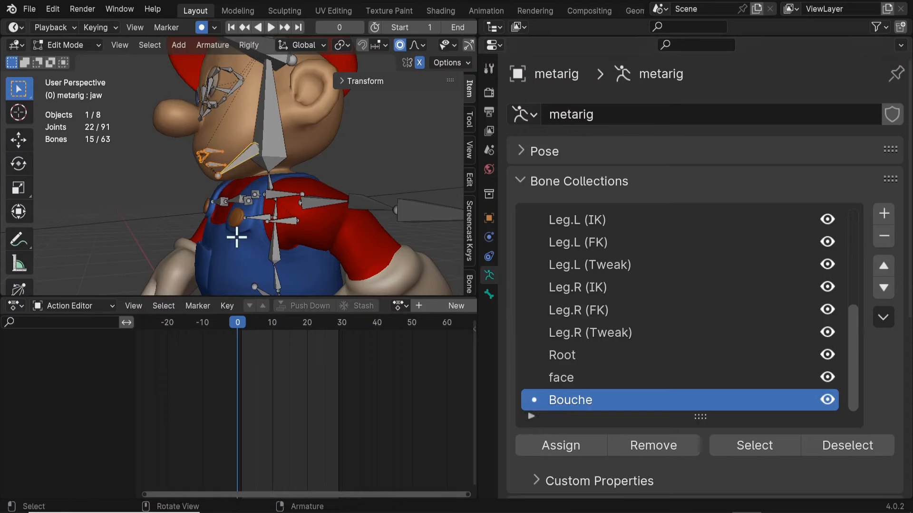
# Step: Collapse Bone Collections, expand Rigify's Bone Collection UI and enlarge its list down to the Bouche entry
pyautogui.moveTo(234, 237); pyautogui.dragTo(206, 178, button='middle')
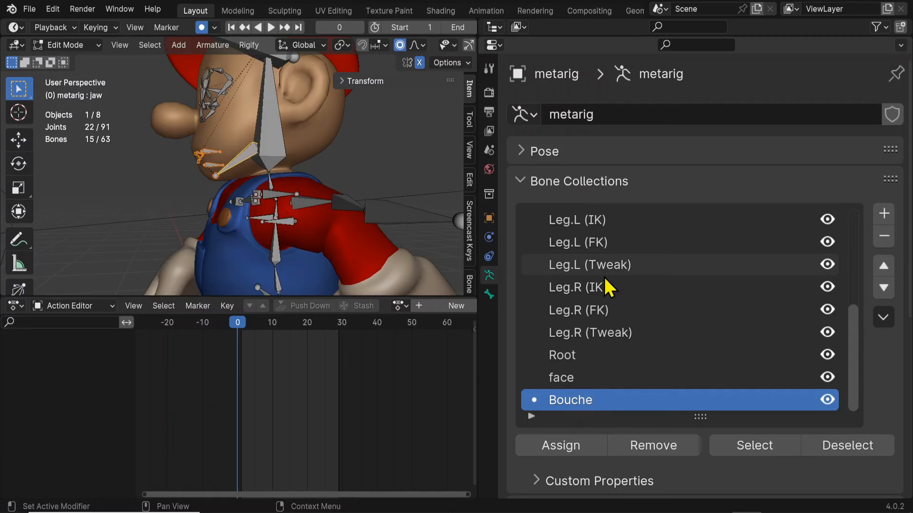
pyautogui.click(522, 181)
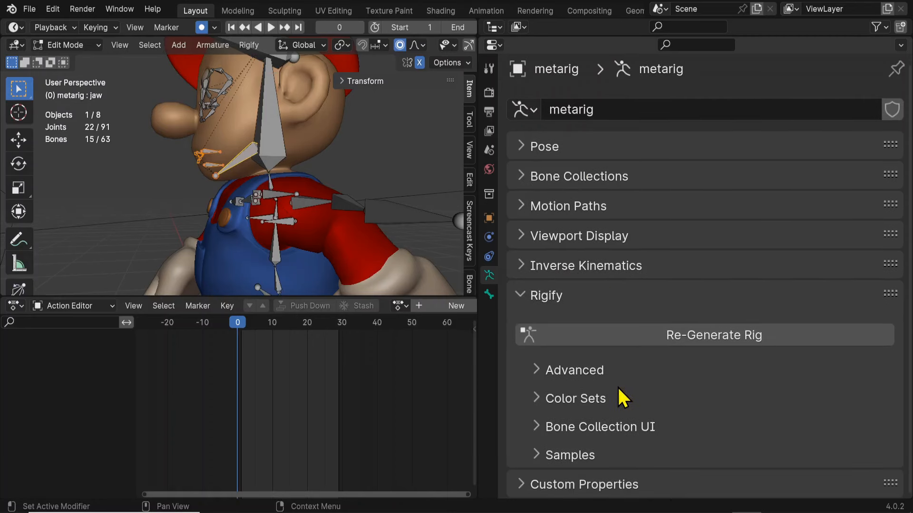
pyautogui.keyDown('ctrl'); pyautogui.moveTo(655, 397); pyautogui.dragTo(567, 400, button='middle'); pyautogui.keyUp('ctrl')
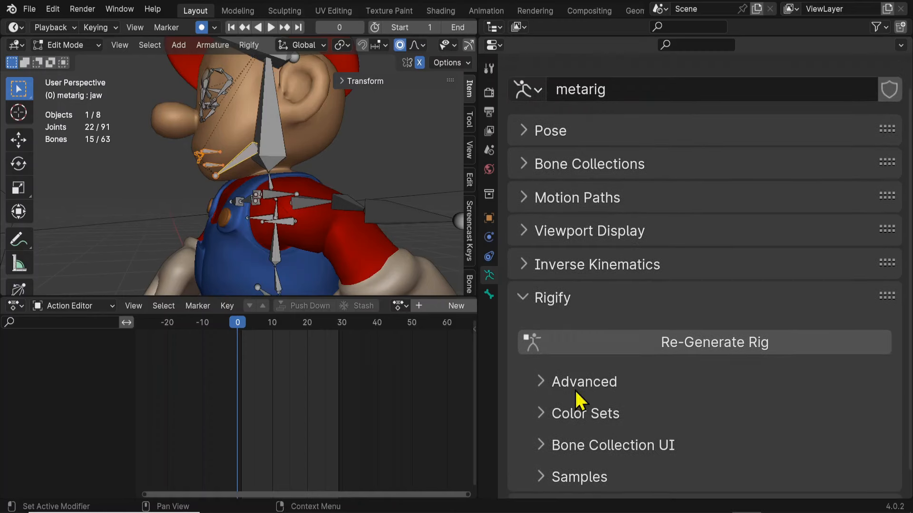
pyautogui.scroll(-1, 629, 415)
pyautogui.click(618, 415)
pyautogui.moveTo(613, 420); pyautogui.dragTo(551, 424, button='middle')
pyautogui.moveTo(693, 188); pyautogui.dragTo(699, 309)
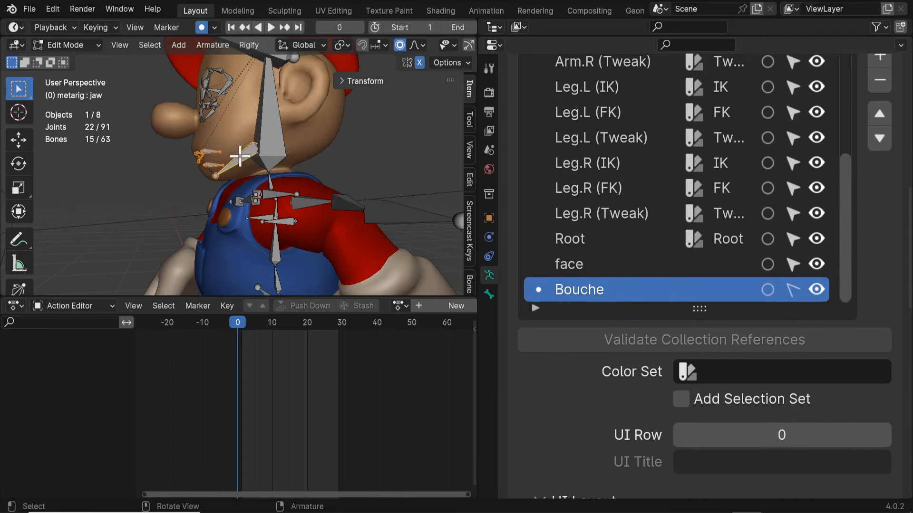
# Step: Assign the FK colour set to the Bouche bone collection
pyautogui.scroll(5, 240, 156)
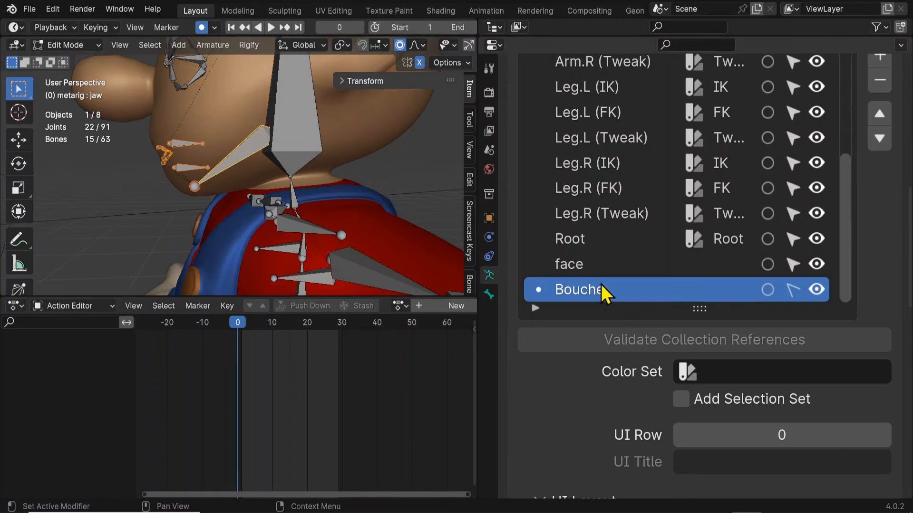
pyautogui.click(685, 371)
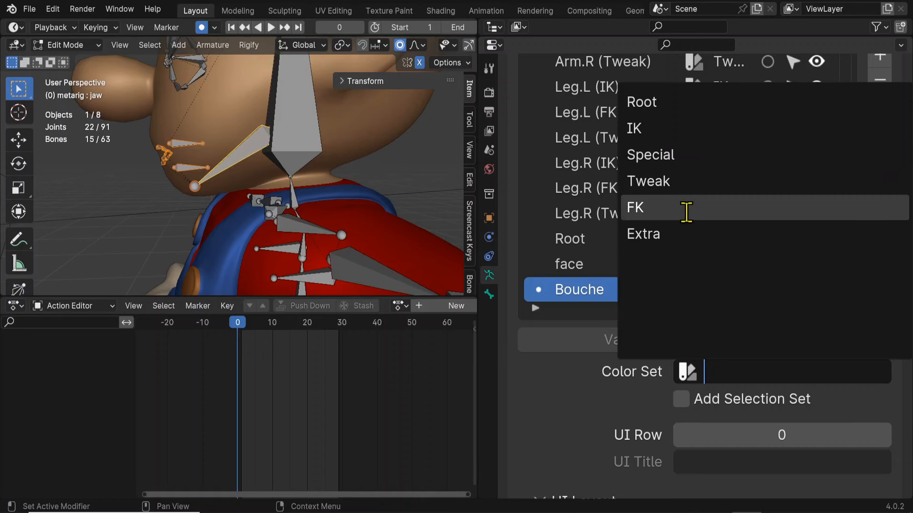
pyautogui.click(669, 209)
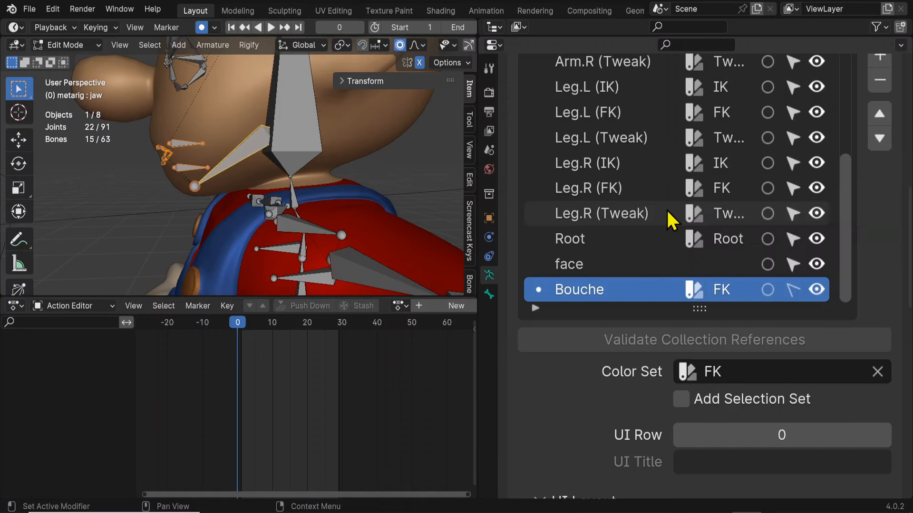
pyautogui.scroll(-8, 536, 386)
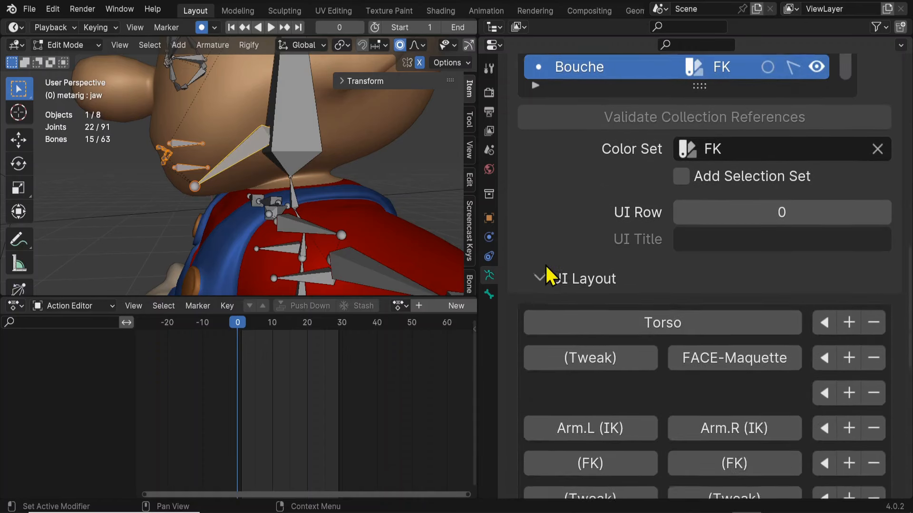
pyautogui.scroll(-3, 618, 281)
pyautogui.scroll(-3, 666, 162)
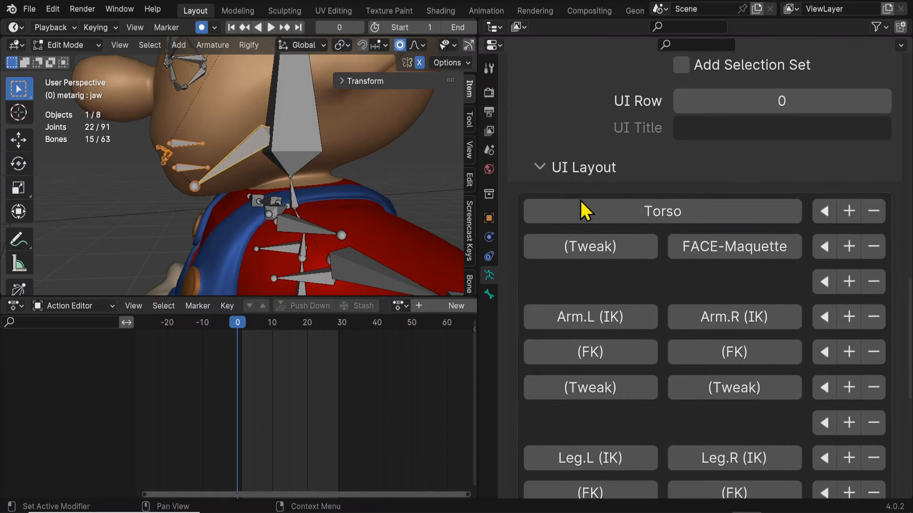
pyautogui.hotkey('ctrl', 'Tab')
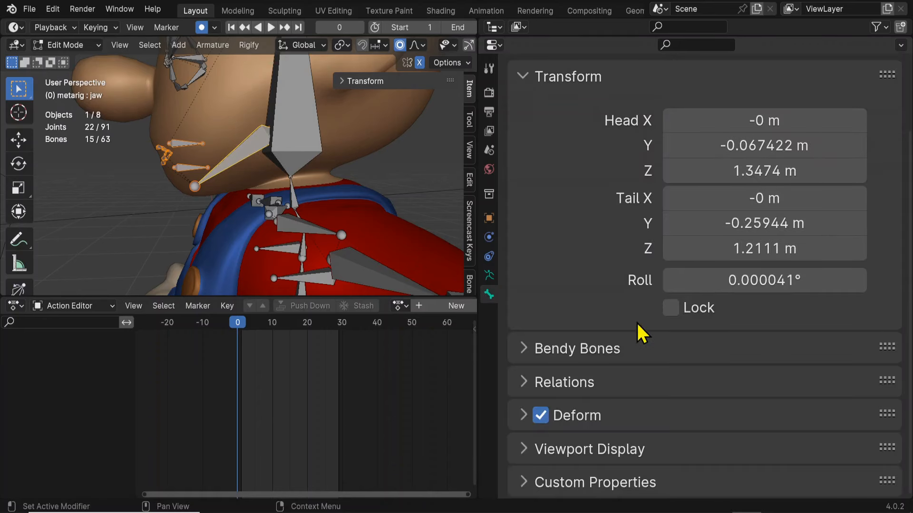
pyautogui.scroll(5, 597, 224)
pyautogui.click(528, 163)
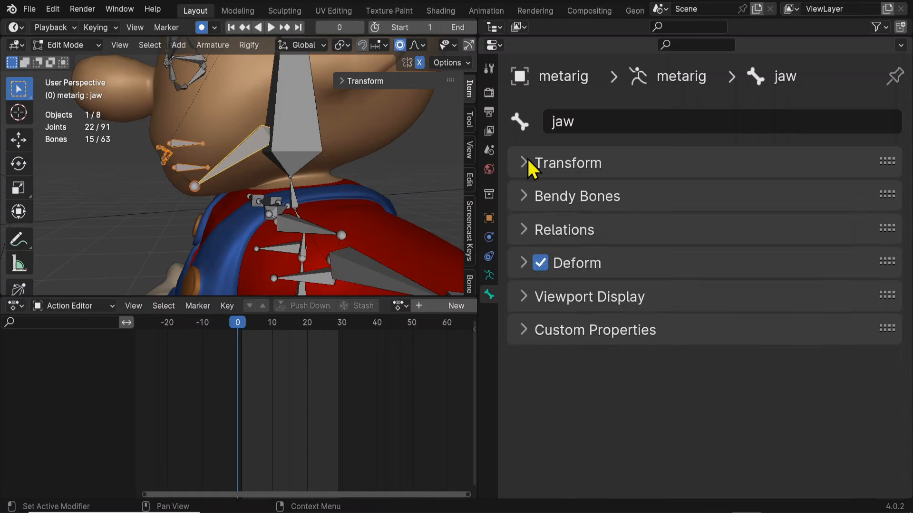
pyautogui.click(488, 276)
# Step: Place the Bouche collection in UI row 2 of the UI Layout, beside FACE-Maquette
pyautogui.scroll(-10, 673, 302)
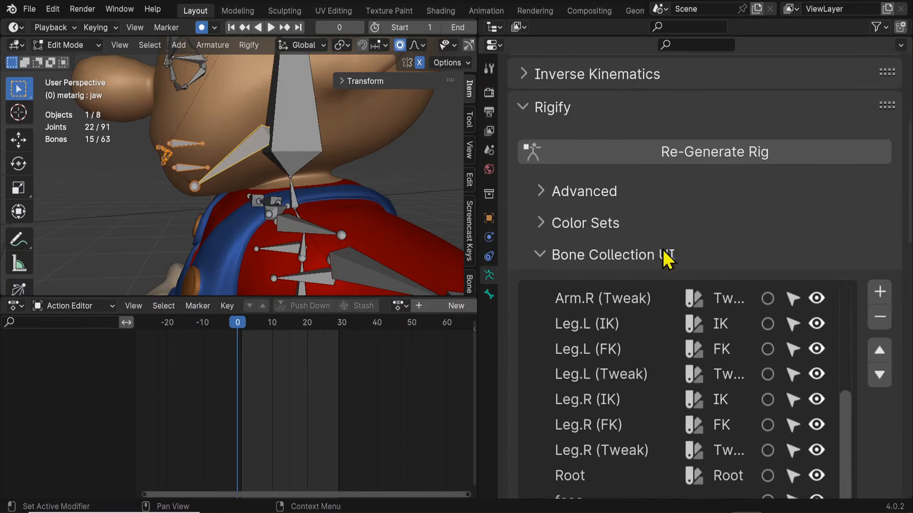
pyautogui.scroll(-8, 508, 183)
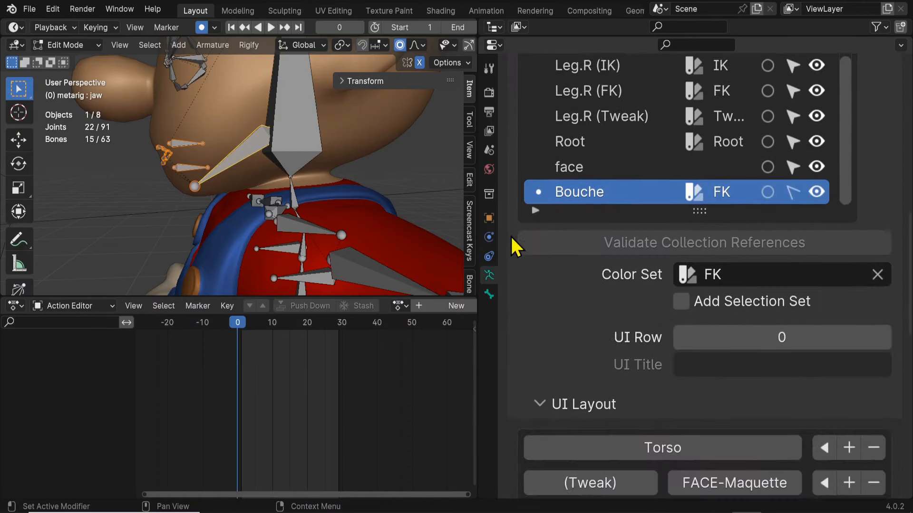
pyautogui.scroll(-10, 523, 198)
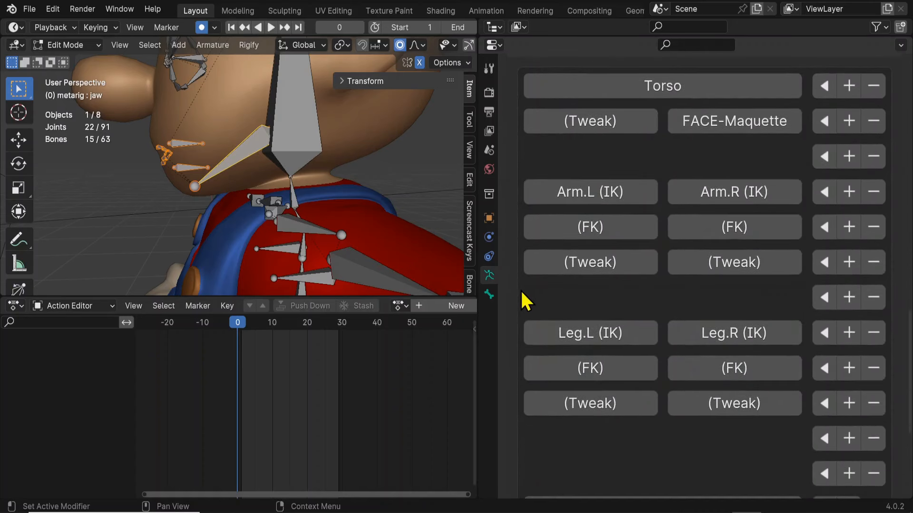
pyautogui.scroll(6, 528, 305)
pyautogui.keyDown('ctrl'); pyautogui.moveTo(513, 305); pyautogui.dragTo(519, 347, button='middle'); pyautogui.keyUp('ctrl')
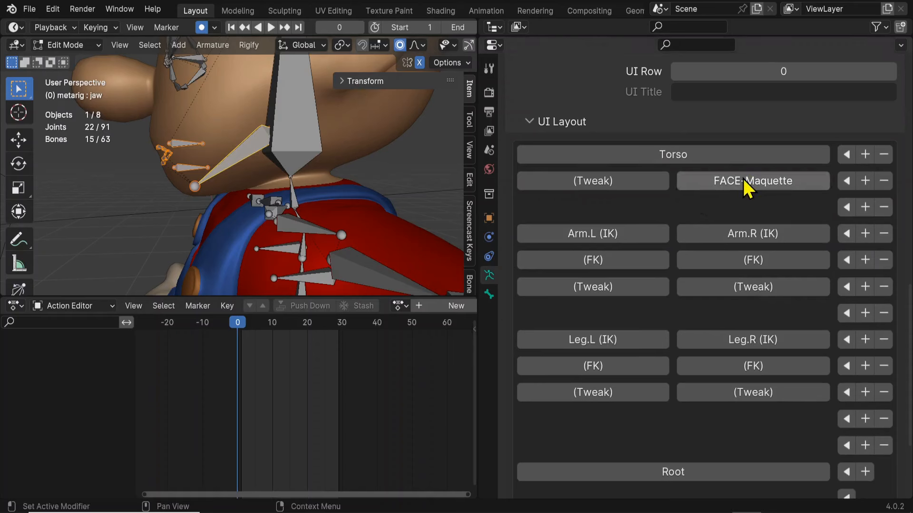
pyautogui.click(846, 181)
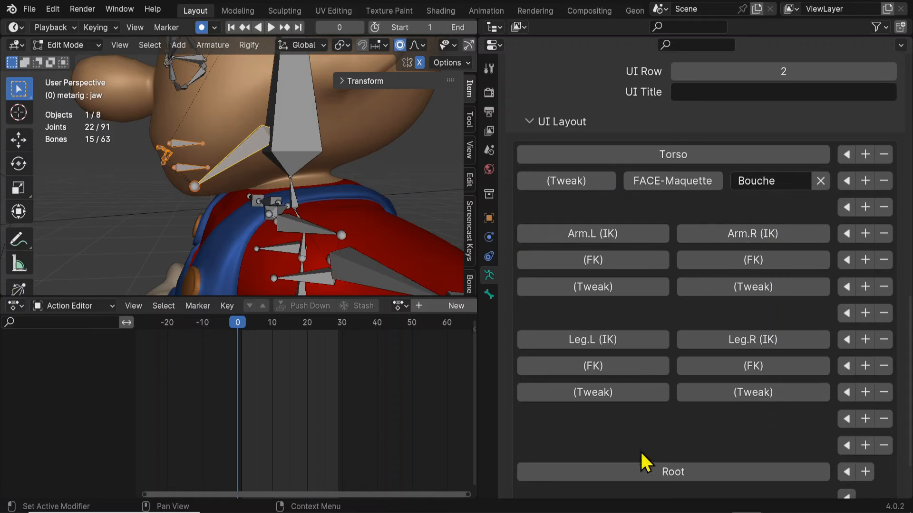
# Step: Collapse the UI Layout and re-generate the Rigify rig from the metarig
pyautogui.click(532, 123)
pyautogui.scroll(10, 571, 166)
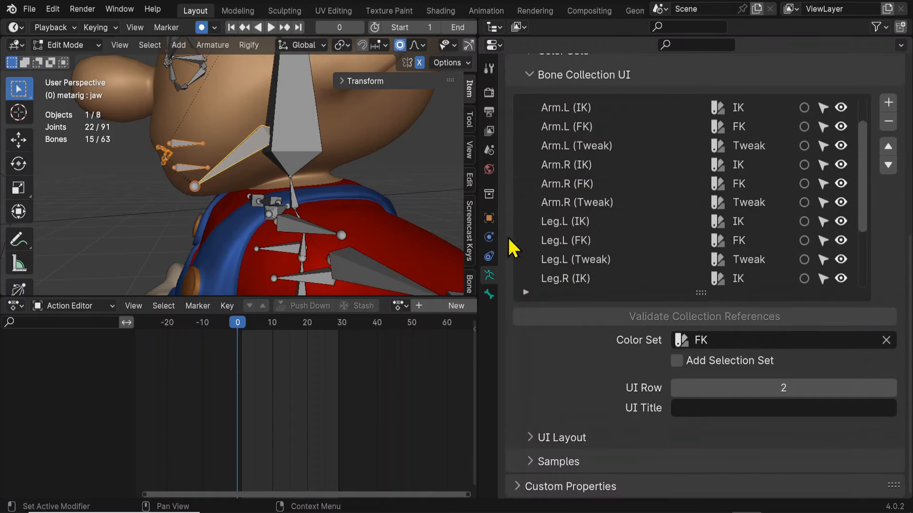
pyautogui.scroll(8, 513, 245)
pyautogui.click(724, 193)
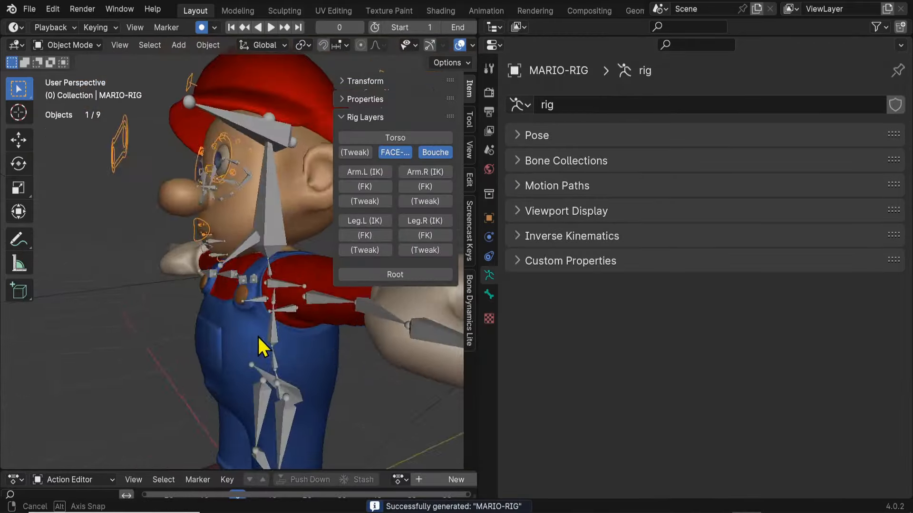
pyautogui.moveTo(257, 335); pyautogui.dragTo(414, 316, button='middle')
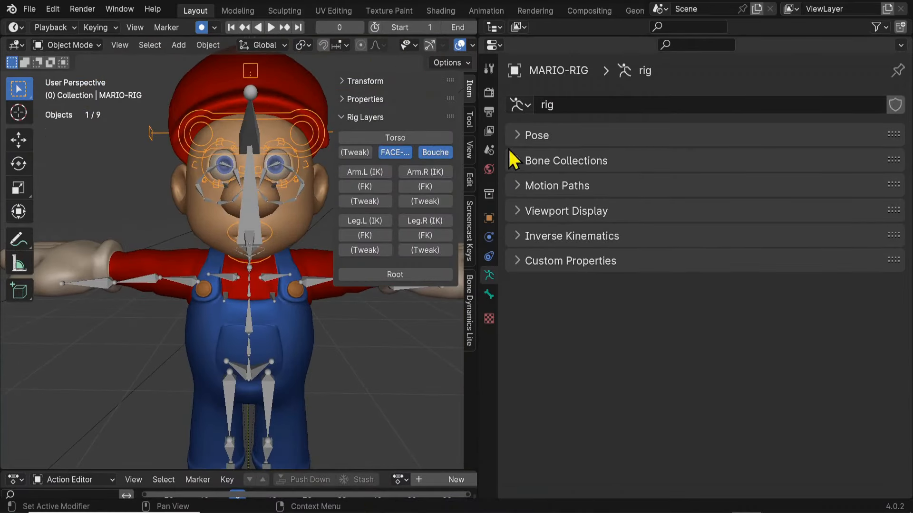
# Step: Enlarge the Outliner, hide the metarig and select MARIO-RIG
pyautogui.moveTo(576, 33); pyautogui.dragTo(602, 220)
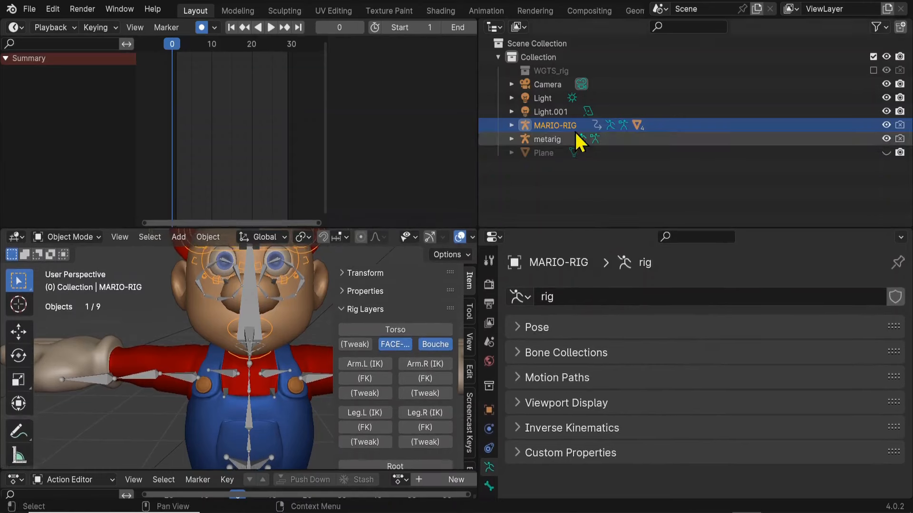
pyautogui.click(549, 138)
pyautogui.click(886, 138)
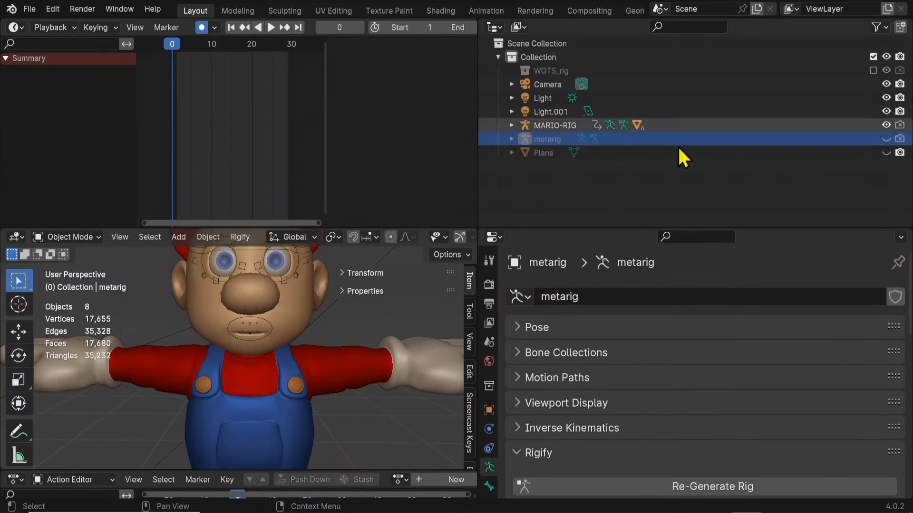
pyautogui.click(573, 125)
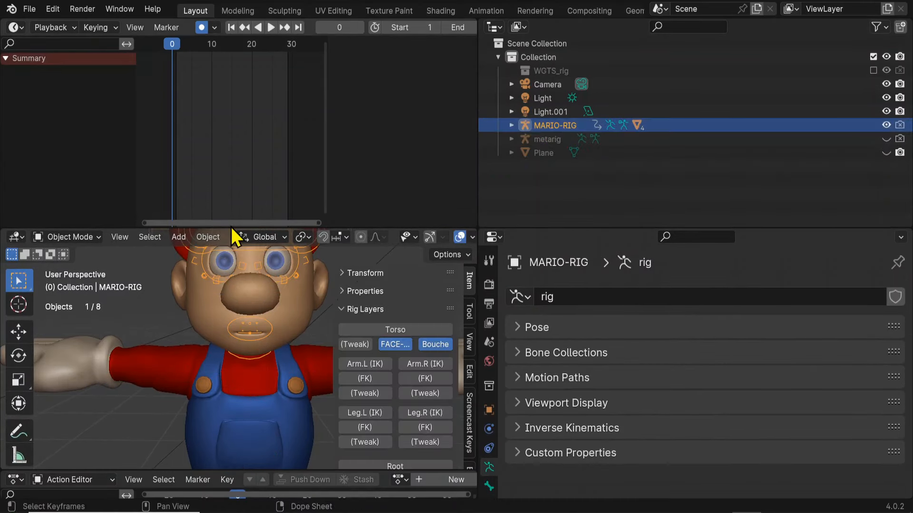
# Step: Enlarge the 3D viewport over the timeline area and maximise it around Mario's face
pyautogui.moveTo(239, 229); pyautogui.dragTo(240, 37)
pyautogui.moveTo(219, 266); pyautogui.dragTo(210, 300, button='middle')
pyautogui.scroll(5, 210, 300)
pyautogui.moveTo(187, 258); pyautogui.dragTo(255, 210, button='middle')
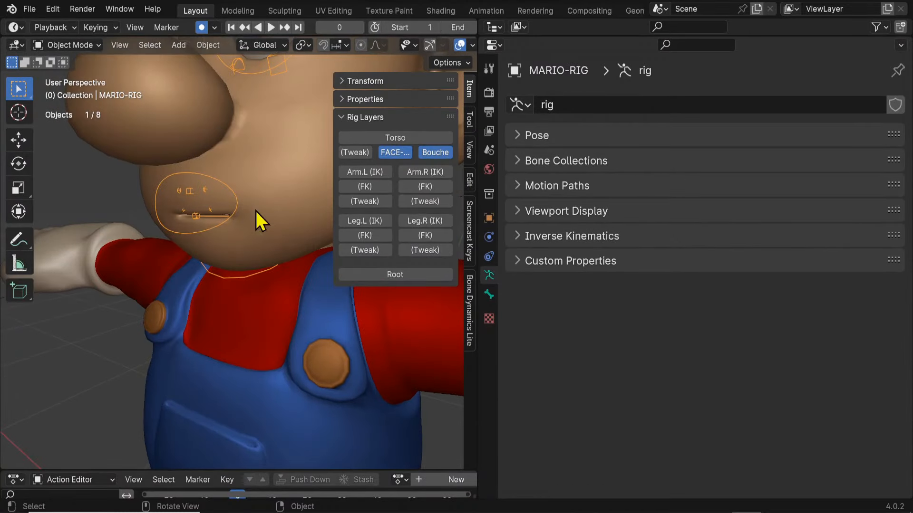
pyautogui.scroll(-5, 229, 324)
pyautogui.hotkey('ctrl', 'space')
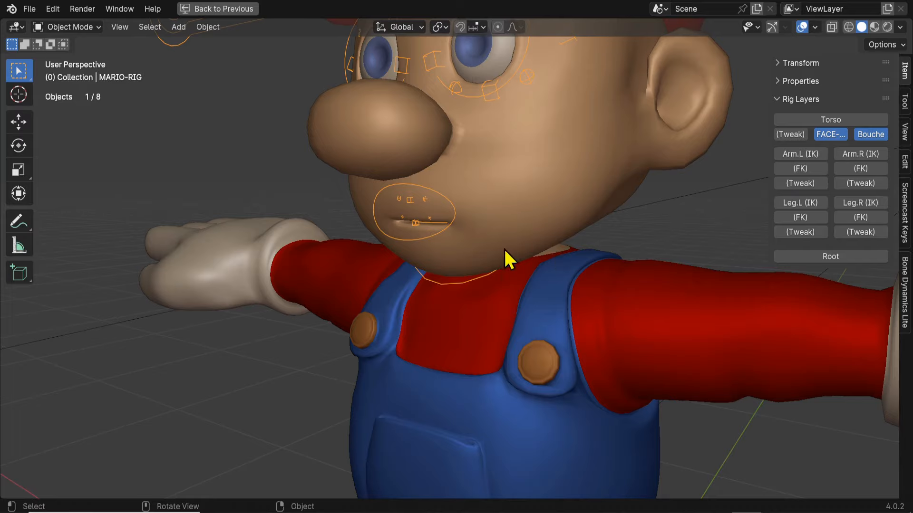
# Step: Select the Mario body mesh and move it slightly upward along the global Z axis
pyautogui.moveTo(509, 260); pyautogui.dragTo(542, 240, button='middle')
pyautogui.scroll(2, 561, 266)
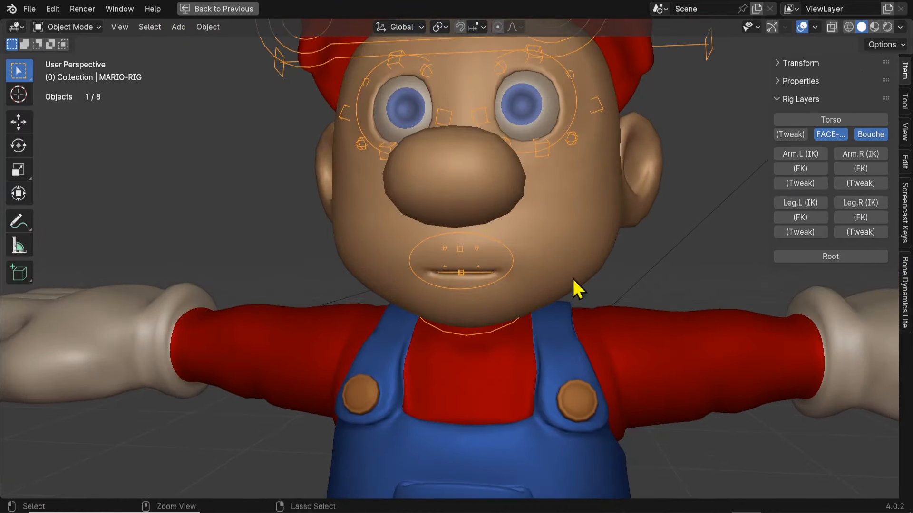
pyautogui.scroll(-2, 578, 287)
pyautogui.moveTo(586, 326); pyautogui.dragTo(435, 297, button='middle')
pyautogui.moveTo(535, 359); pyautogui.dragTo(498, 316, button='middle')
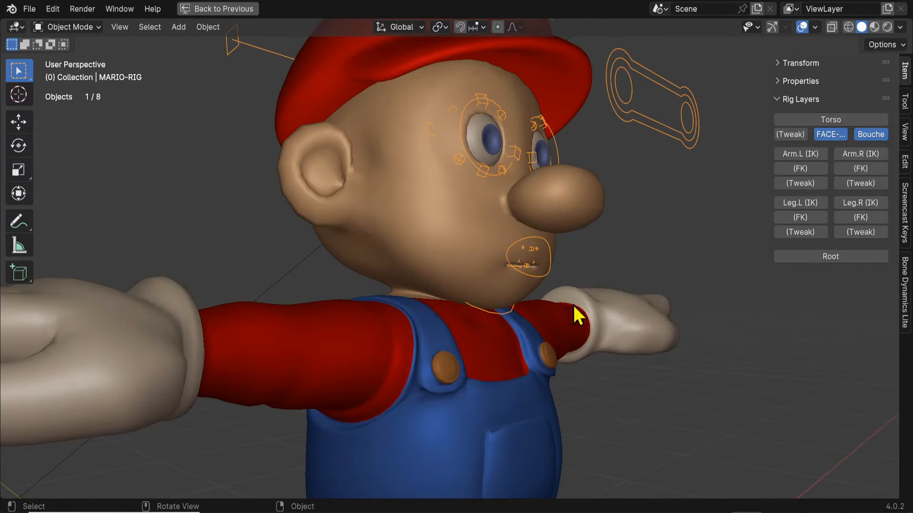
pyautogui.moveTo(595, 297); pyautogui.dragTo(460, 302, button='middle')
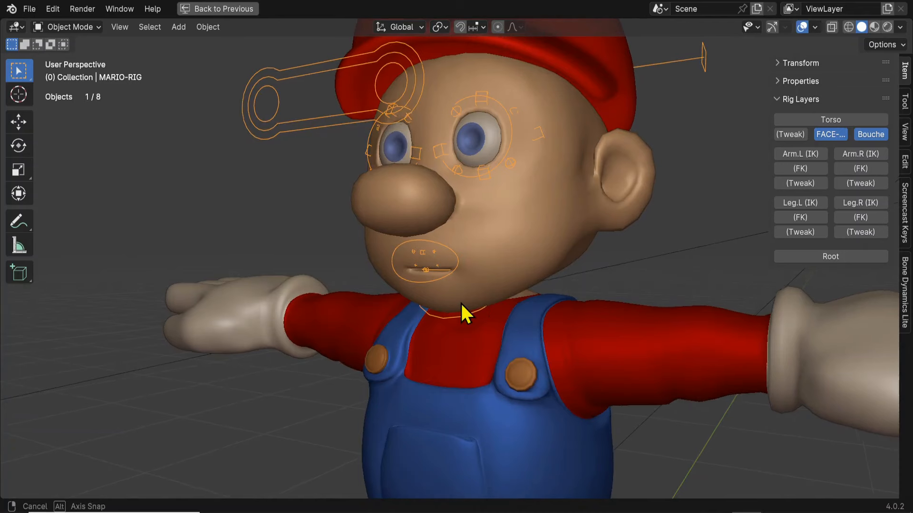
pyautogui.click(527, 261)
pyautogui.press('g')
pyautogui.press('z')
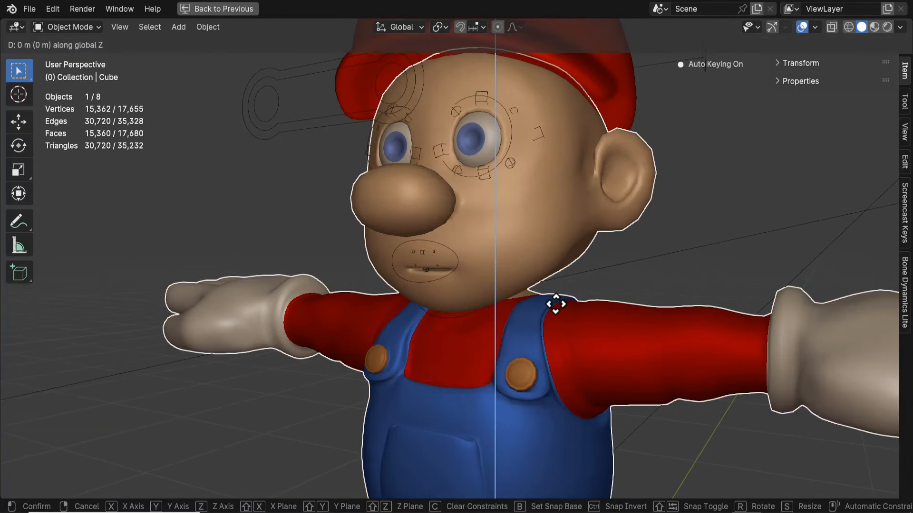
pyautogui.click(554, 301)
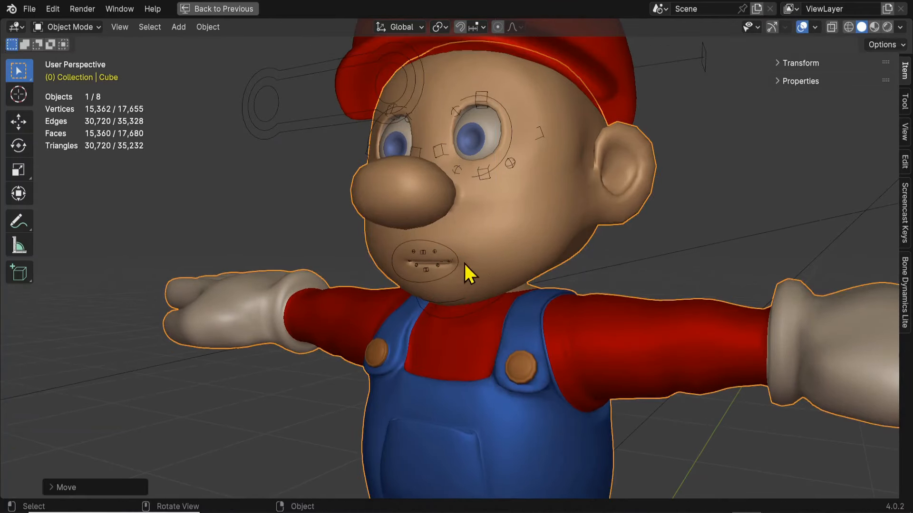
# Step: Add MARIO-RIG to the selection and parent the body mesh to it with automatic weights
pyautogui.keyDown('shift'); pyautogui.click(449, 250); pyautogui.keyUp('shift')
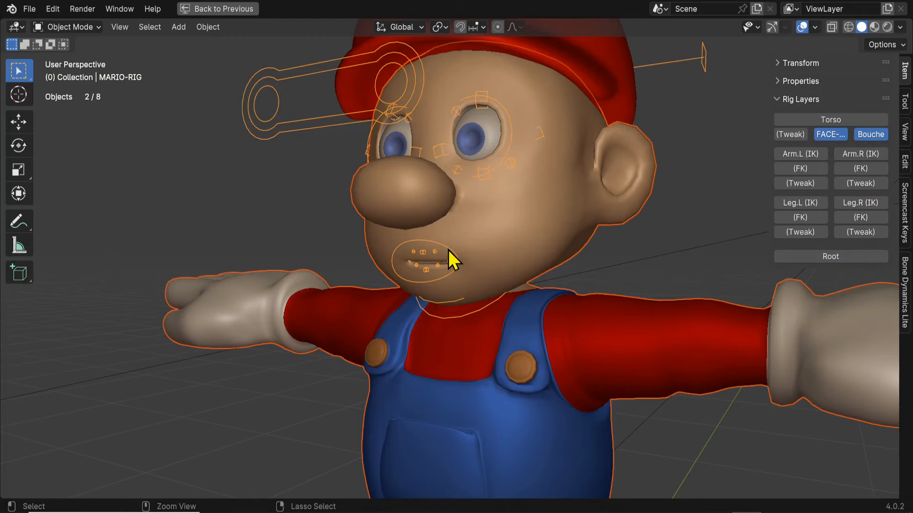
pyautogui.hotkey('ctrl', 'p')
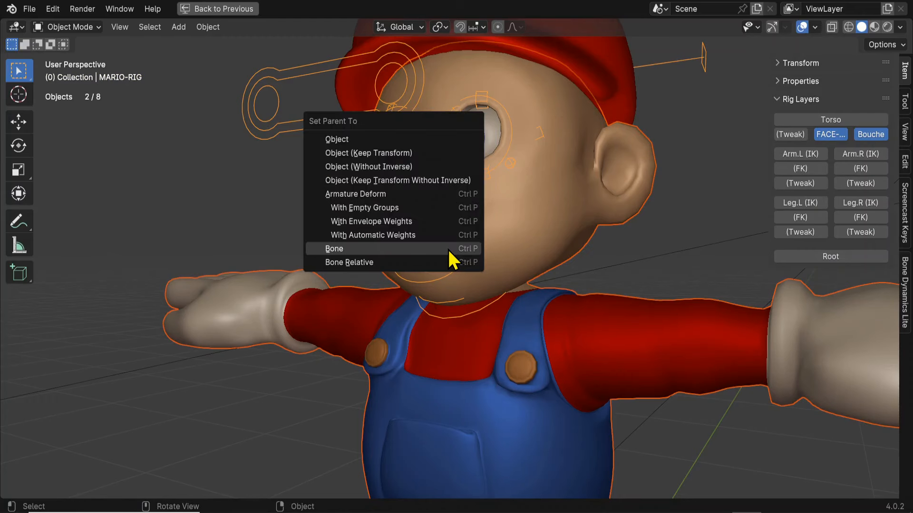
pyautogui.click(390, 235)
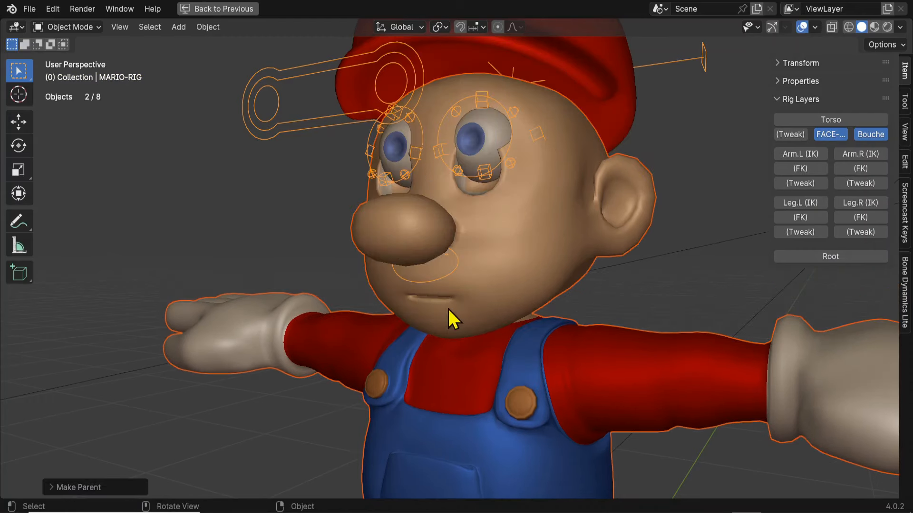
# Step: Return to Object Mode and select only the Mario body mesh
pyautogui.hotkey('ctrl', 'Tab')
pyautogui.moveTo(455, 220); pyautogui.dragTo(555, 225, button='middle')
pyautogui.press('Tab')
pyautogui.hotkey('ctrl', 'Tab')
pyautogui.hotkey('ctrl', 'Tab')
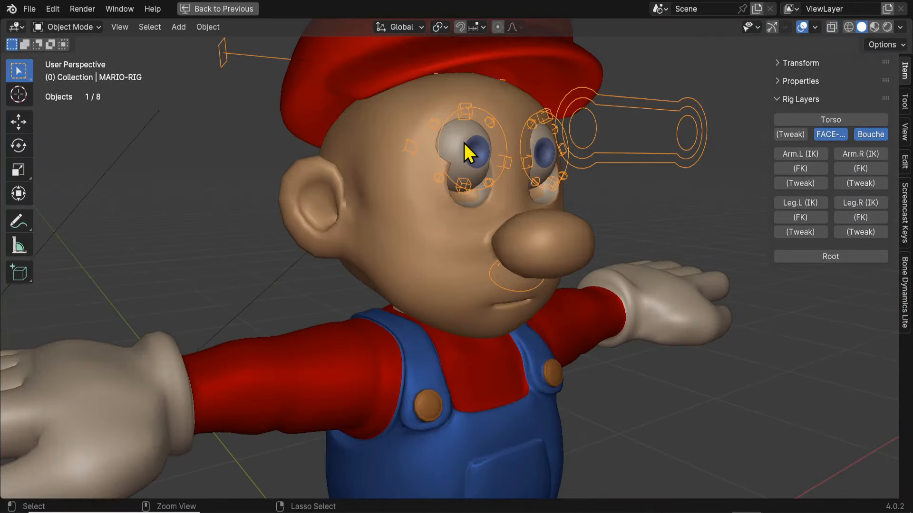
pyautogui.click(455, 227)
pyautogui.press('Tab')
pyautogui.press('Tab')
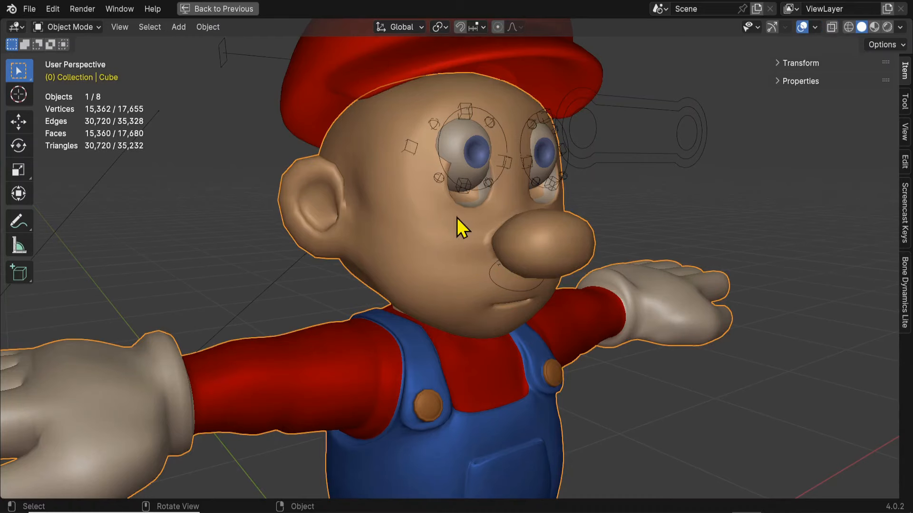
pyautogui.press('Tab')
pyautogui.press('g')
pyautogui.press('z')
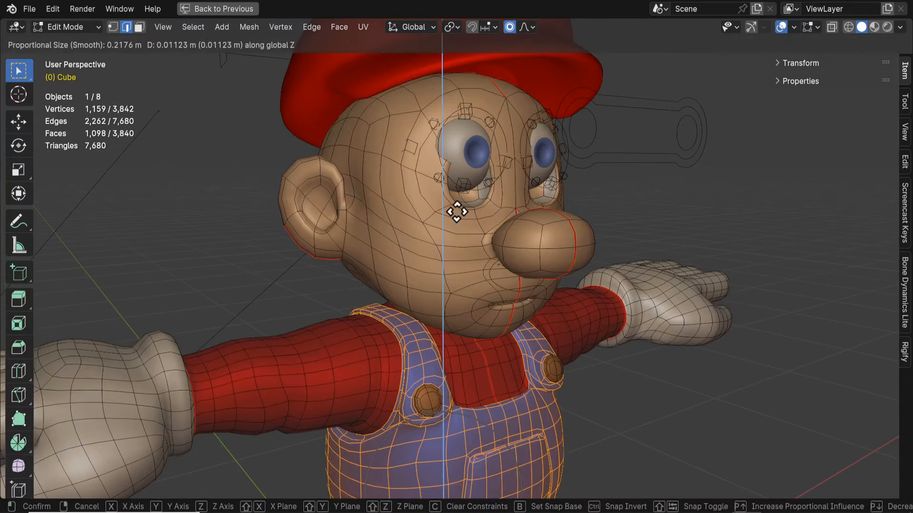
pyautogui.rightClick(457, 211)
pyautogui.click(458, 209)
pyautogui.hotkey('ctrl', 'l')
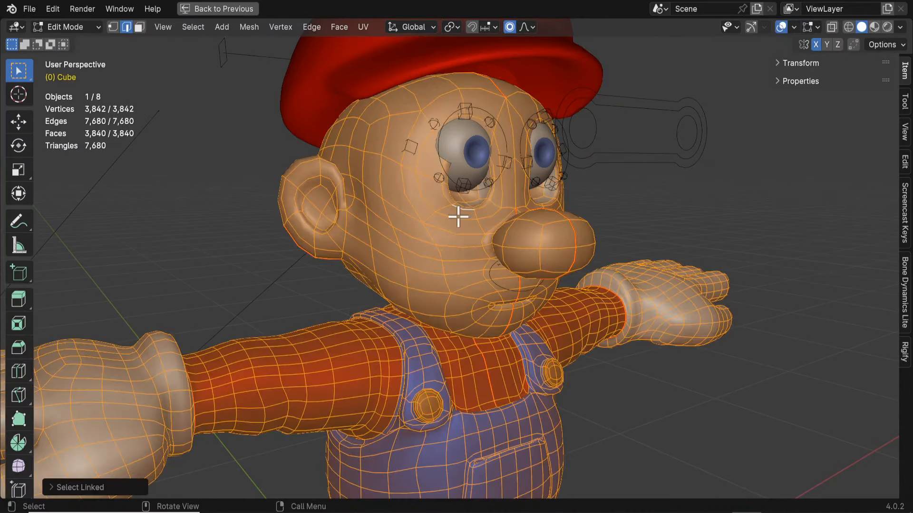
pyautogui.click(456, 243)
# Step: In face select mode, select the geometry linked to a cheek face and move it up about 0.047 m along Z with proportional editing
pyautogui.keyDown('ctrl'); pyautogui.moveTo(363, 185); pyautogui.dragTo(393, 227, button='right'); pyautogui.keyUp('ctrl')
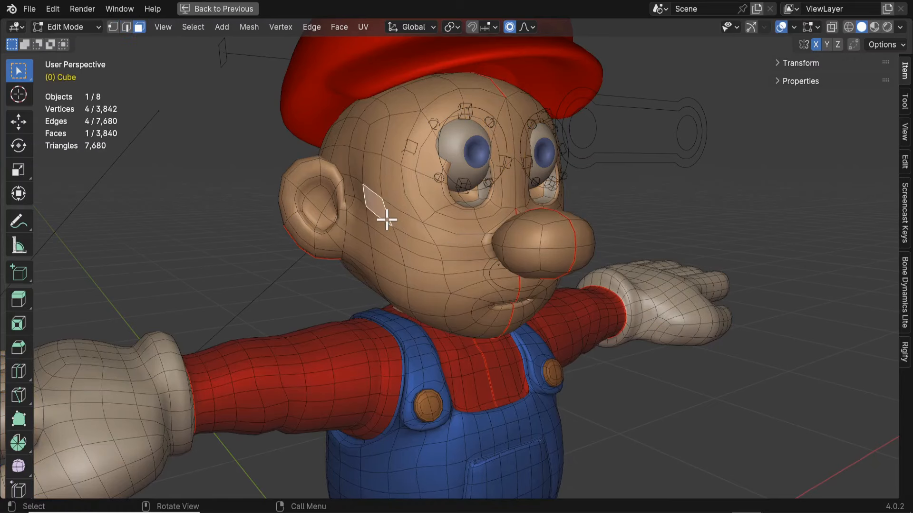
pyautogui.hotkey('ctrl', 'l')
pyautogui.press('g')
pyautogui.press('z')
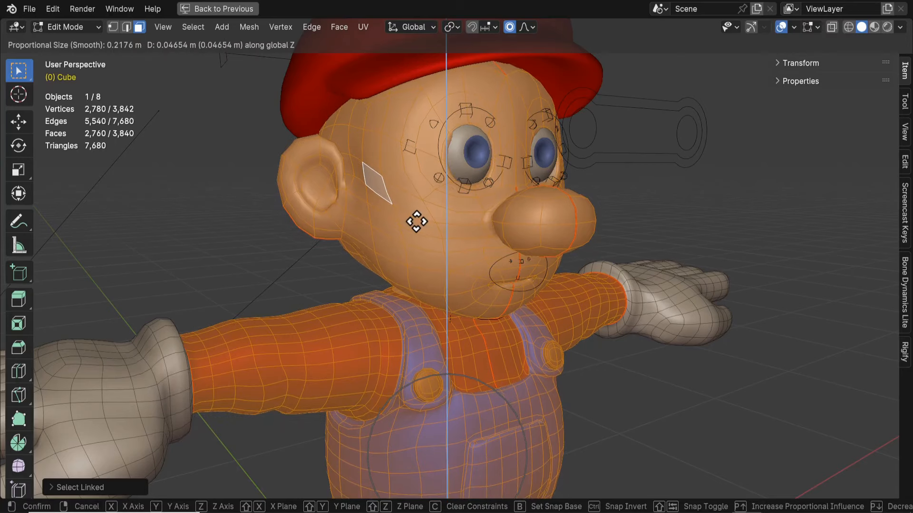
pyautogui.click(416, 222)
pyautogui.press('Tab')
# Step: Put MARIO-RIG in Pose Mode and try moving the jaw_mouth control around the lips
pyautogui.moveTo(539, 283); pyautogui.dragTo(475, 286, button='middle')
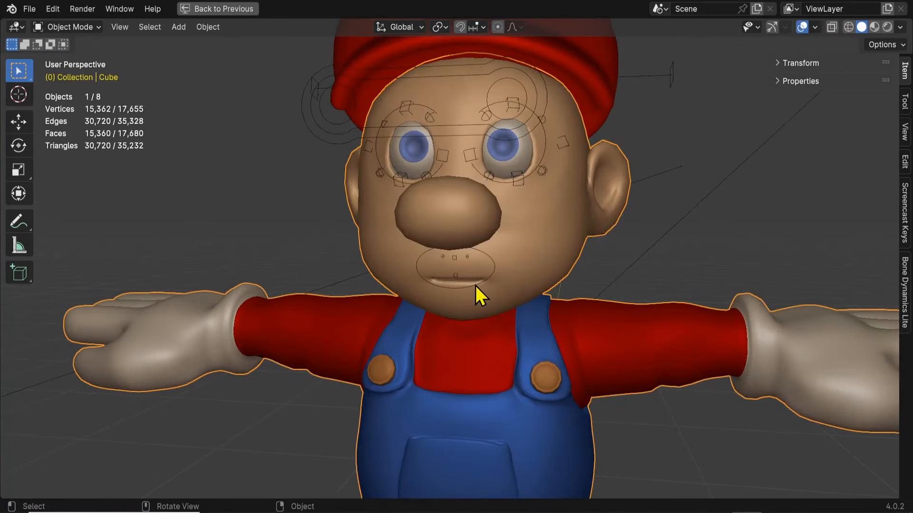
pyautogui.click(475, 287)
pyautogui.hotkey('ctrl', 'Tab')
pyautogui.click(490, 277)
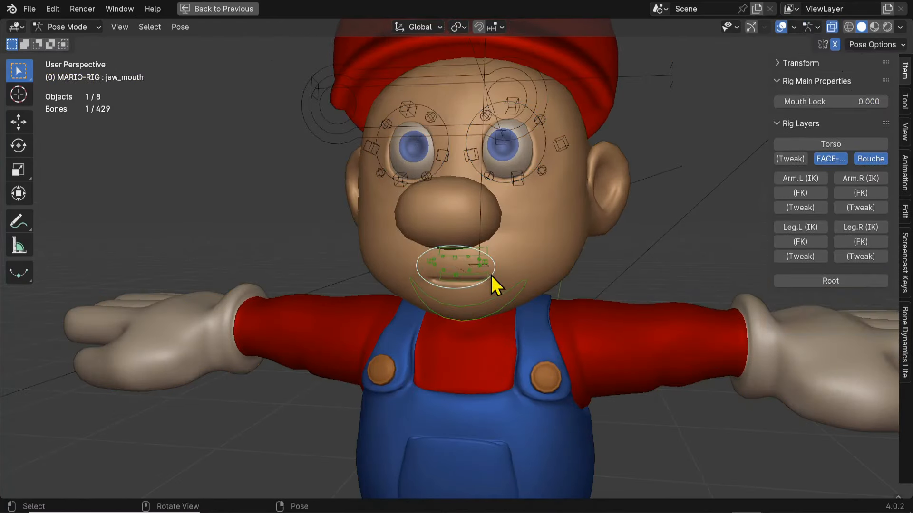
pyautogui.press('g')
pyautogui.click(492, 274)
# Step: Try opening the mouth with a trackball rotation of the jaw control
pyautogui.click(506, 295)
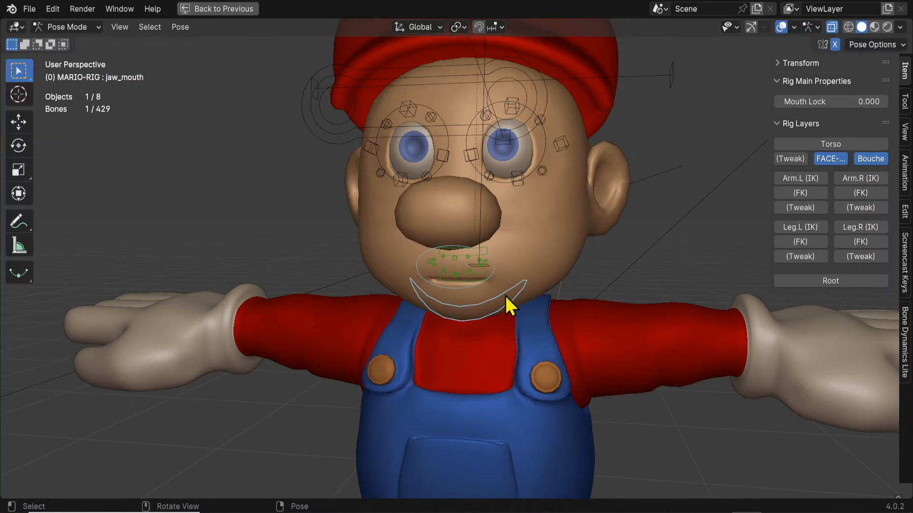
pyautogui.press('r')
pyautogui.press('r')
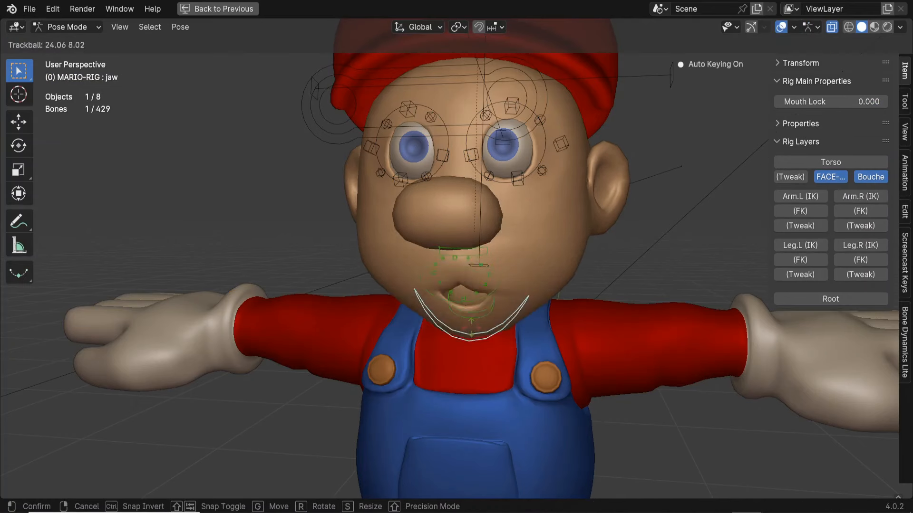
pyautogui.rightClick(475, 341)
# Step: Hide the FACE-Maquette rig layer and toggle the Bouche layer, leaving only the Bouche controls displayed
pyautogui.moveTo(584, 330); pyautogui.dragTo(532, 335, button='middle')
pyautogui.click(830, 177)
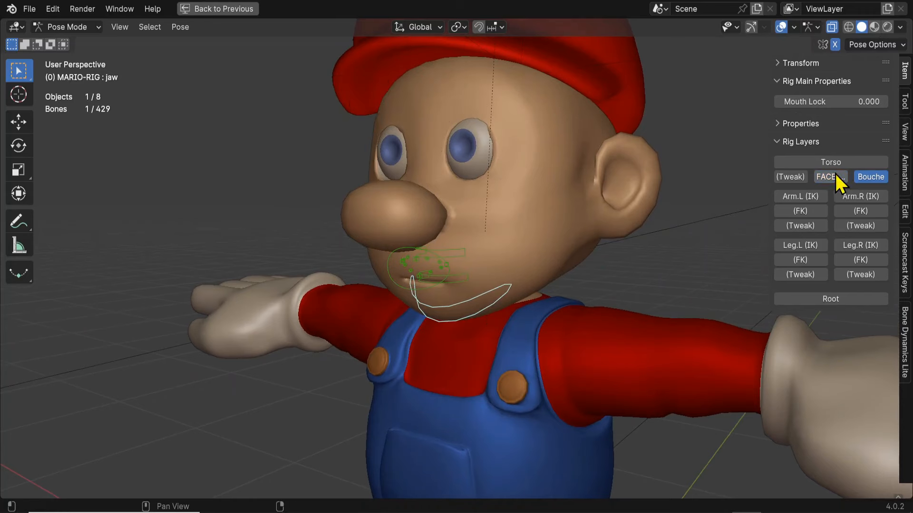
pyautogui.click(869, 177)
pyautogui.click(869, 179)
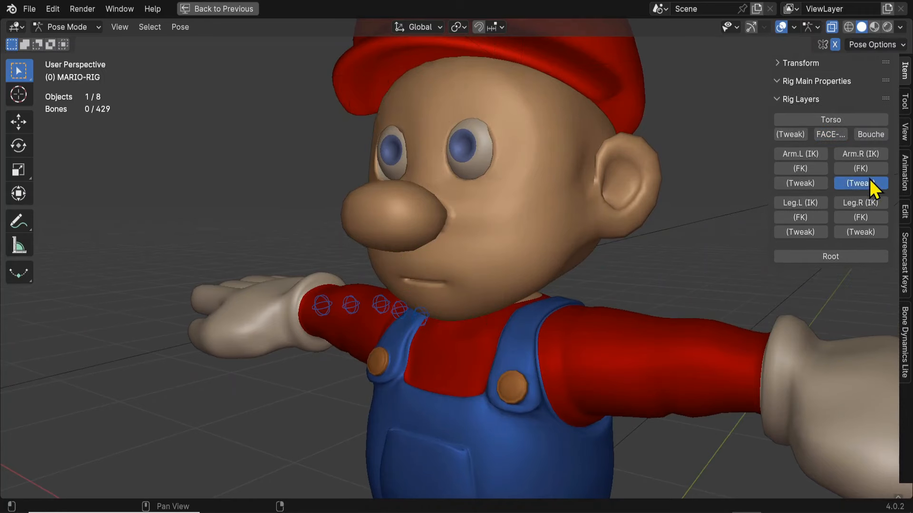
pyautogui.click(872, 135)
pyautogui.click(862, 231)
pyautogui.scroll(2, 399, 311)
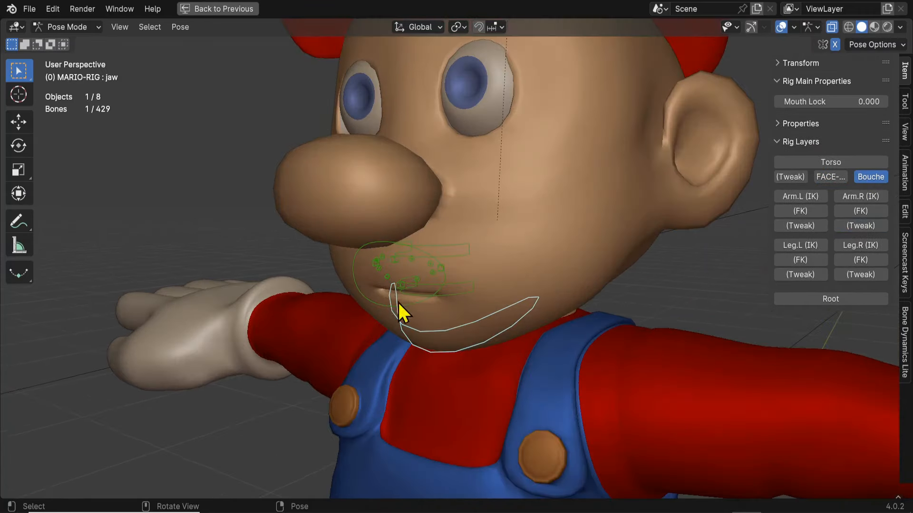
# Step: Try moving a lower-lip control and the upper lip.T control, and select the teeth.B control
pyautogui.moveTo(395, 293); pyautogui.dragTo(422, 281, button='middle')
pyautogui.click(425, 283)
pyautogui.click(427, 283)
pyautogui.press('g')
pyautogui.rightClick(423, 276)
pyautogui.click(435, 257)
pyautogui.click(424, 259)
pyautogui.press('g')
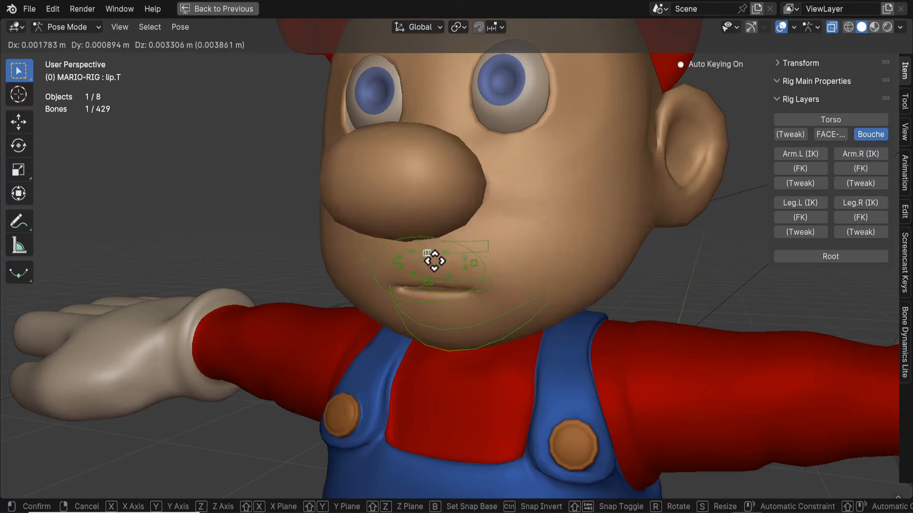
pyautogui.rightClick(439, 257)
pyautogui.click(424, 295)
# Step: Show the FACE-Maquette rig layer again and try moving the eye_common control
pyautogui.moveTo(494, 301); pyautogui.dragTo(518, 312, button='middle')
pyautogui.scroll(-2, 705, 208)
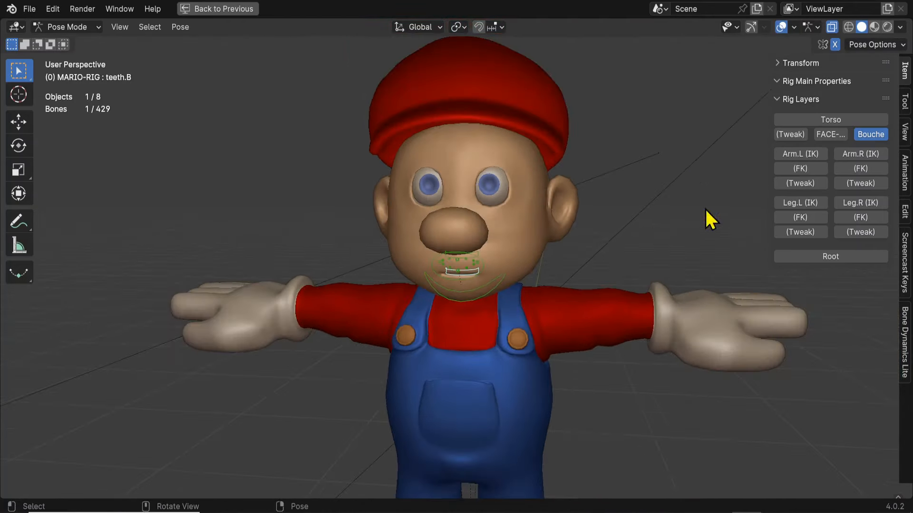
pyautogui.click(831, 135)
pyautogui.moveTo(621, 251); pyautogui.dragTo(872, 138, button='middle')
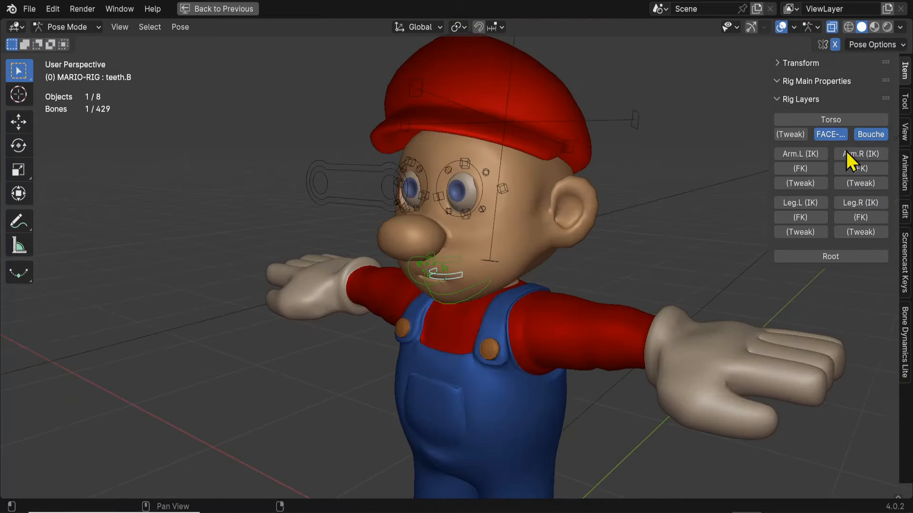
pyautogui.click(362, 203)
pyautogui.press('g')
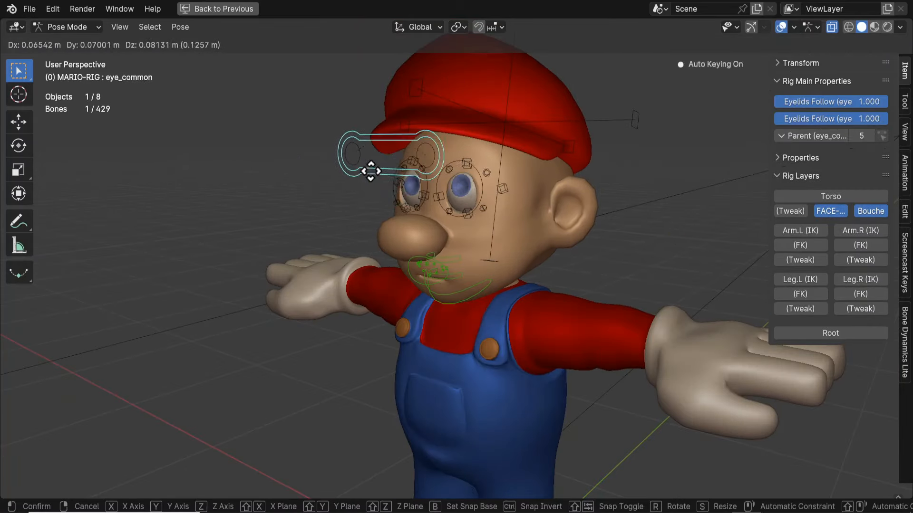
pyautogui.press('Escape')
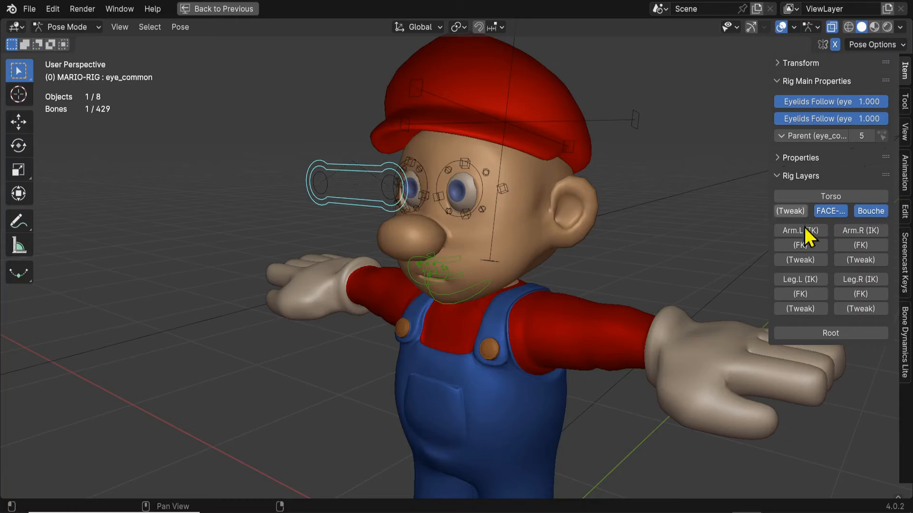